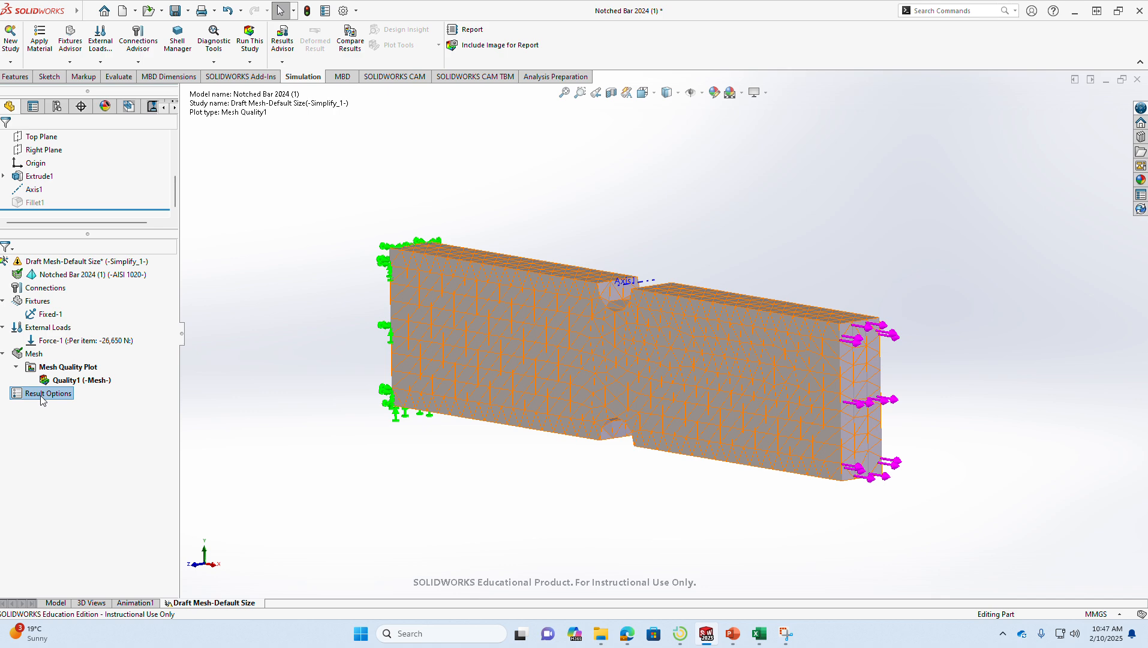
- Accept the study's result options with stresses and strains saved to file
right_click(42, 400)
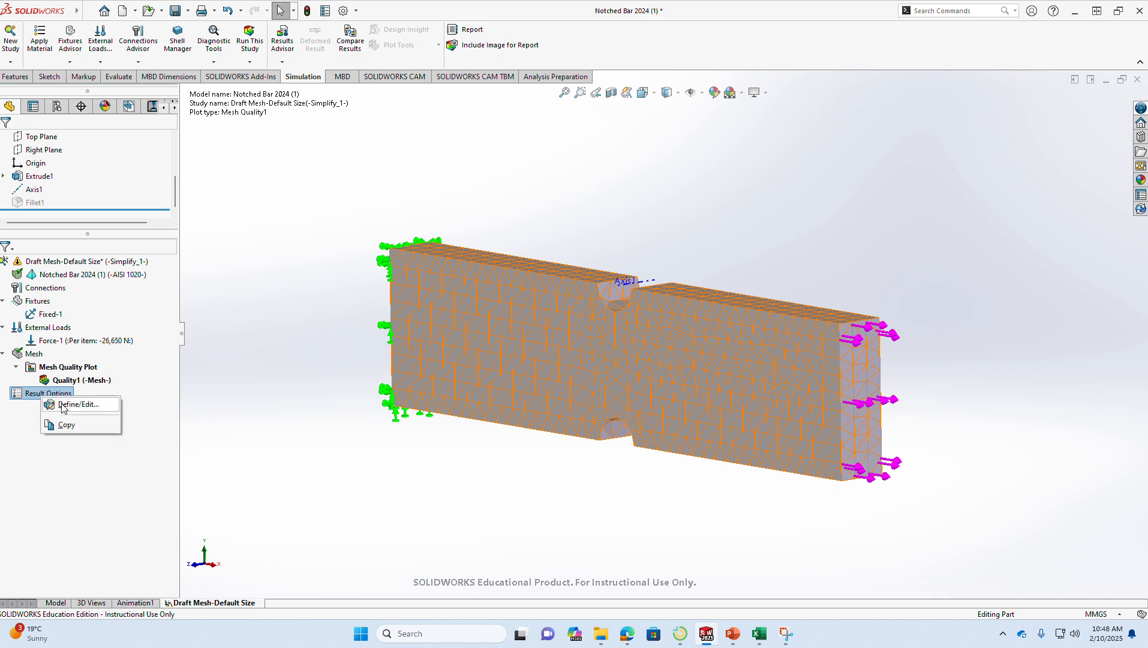
click(61, 405)
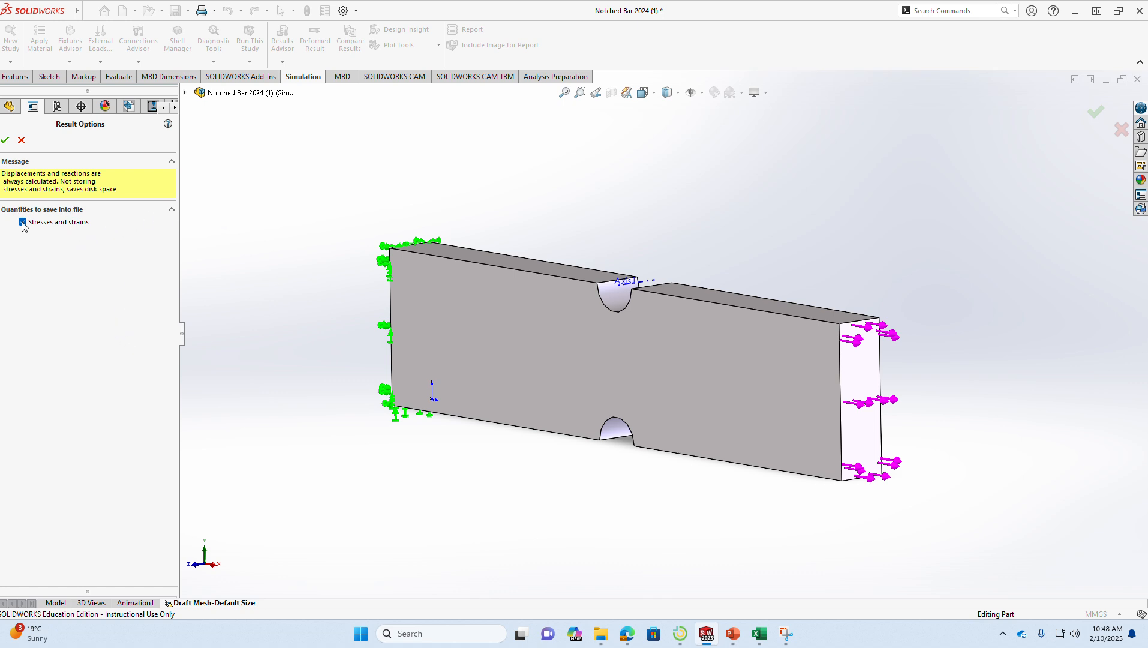
click(171, 211)
click(171, 211)
click(6, 142)
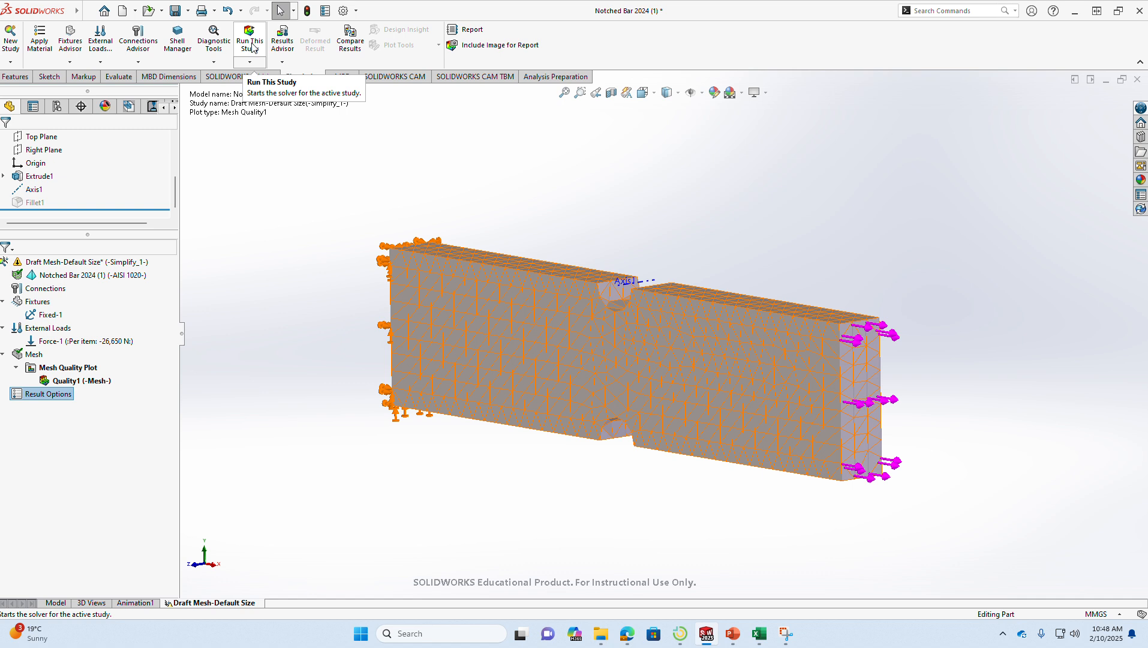
- Run the Draft Mesh-Default Size study to solve the notched bar
click(252, 62)
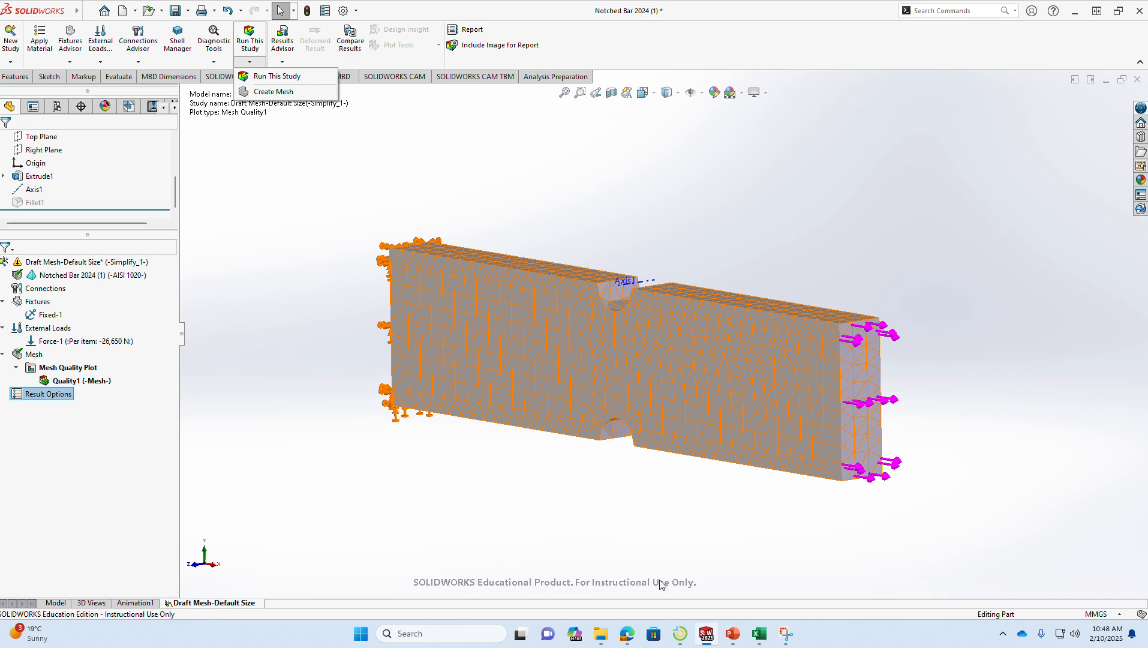
click(770, 633)
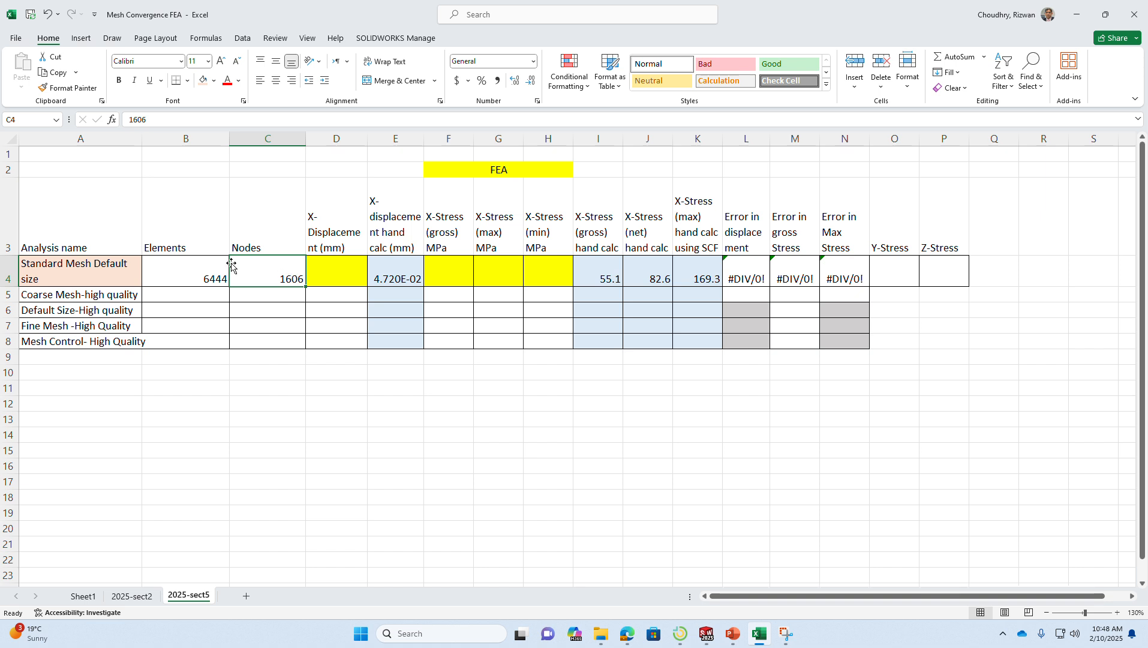
click(1077, 14)
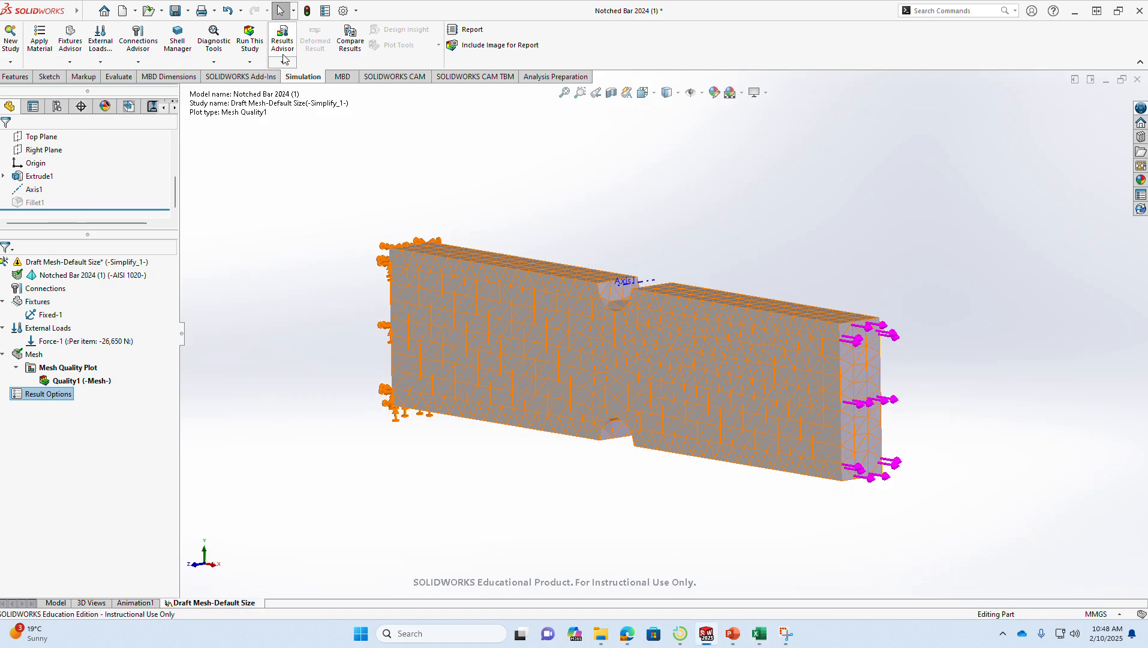
click(251, 41)
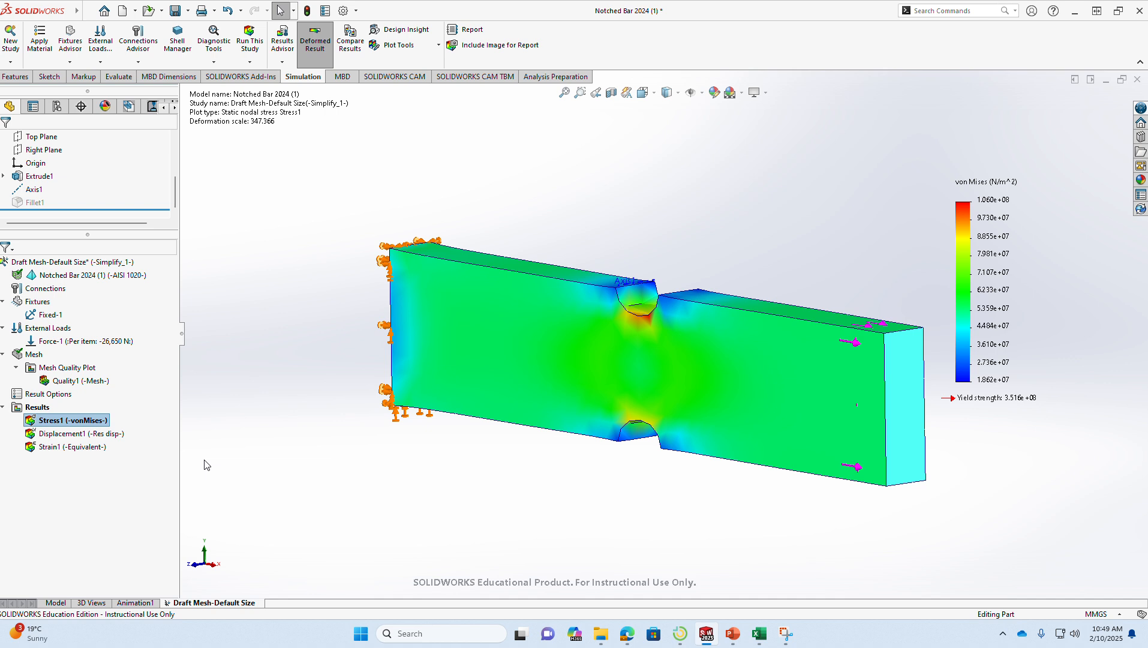
- Edit the stress plot's definition to show SX: X Normal Stress in N/mm^2 (MPa)
right_click(72, 424)
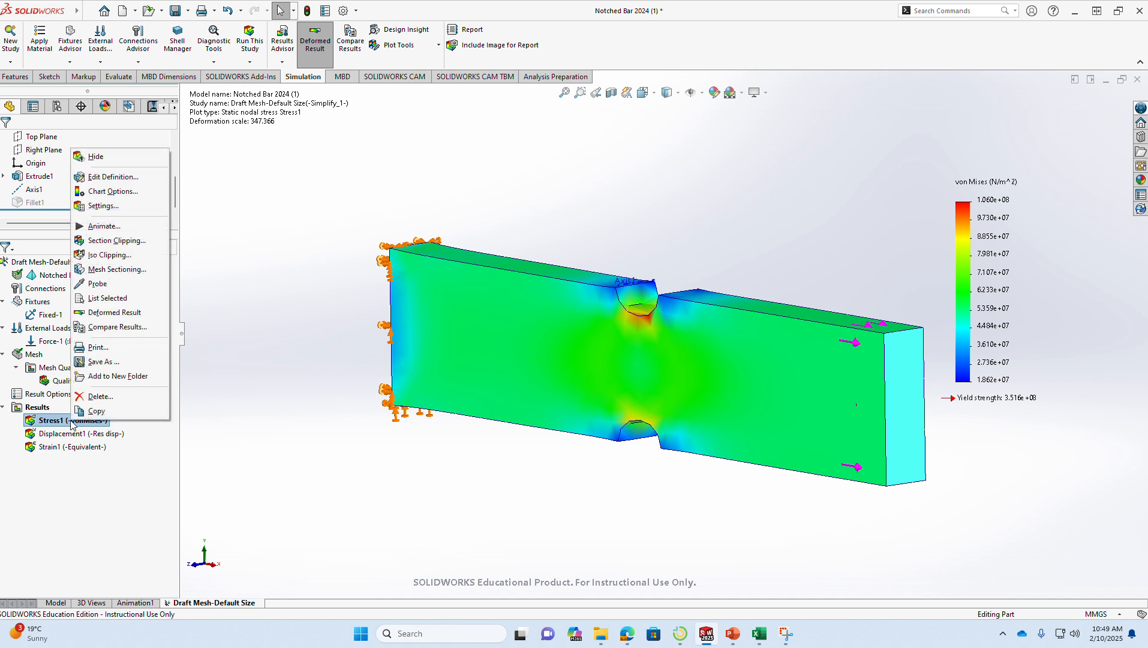
click(122, 177)
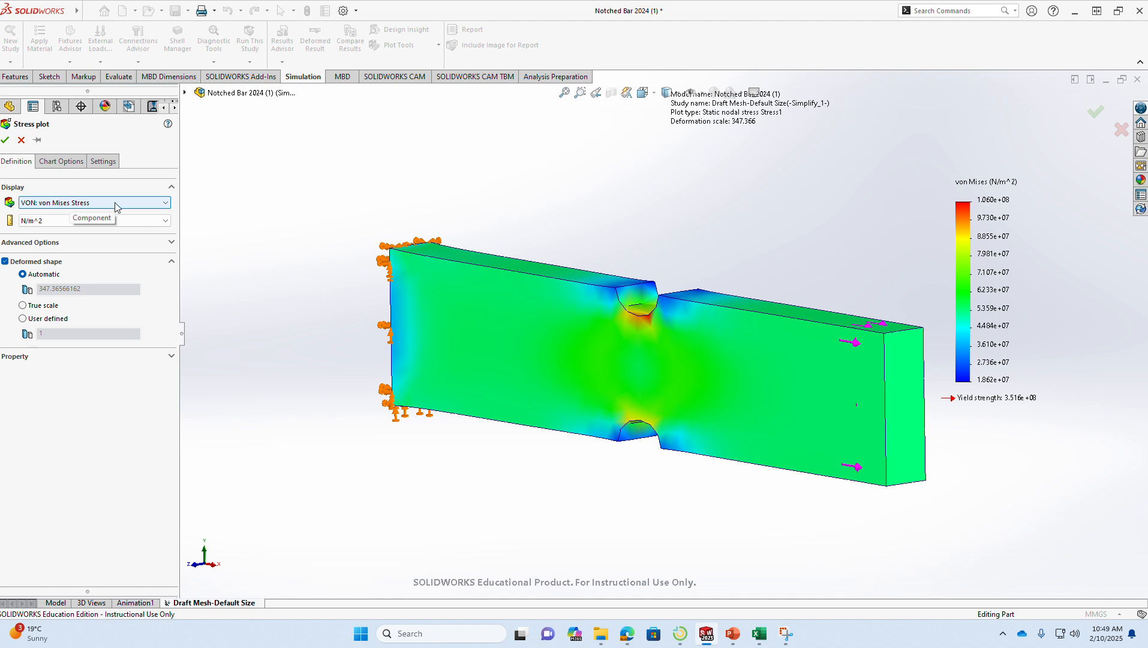
click(144, 204)
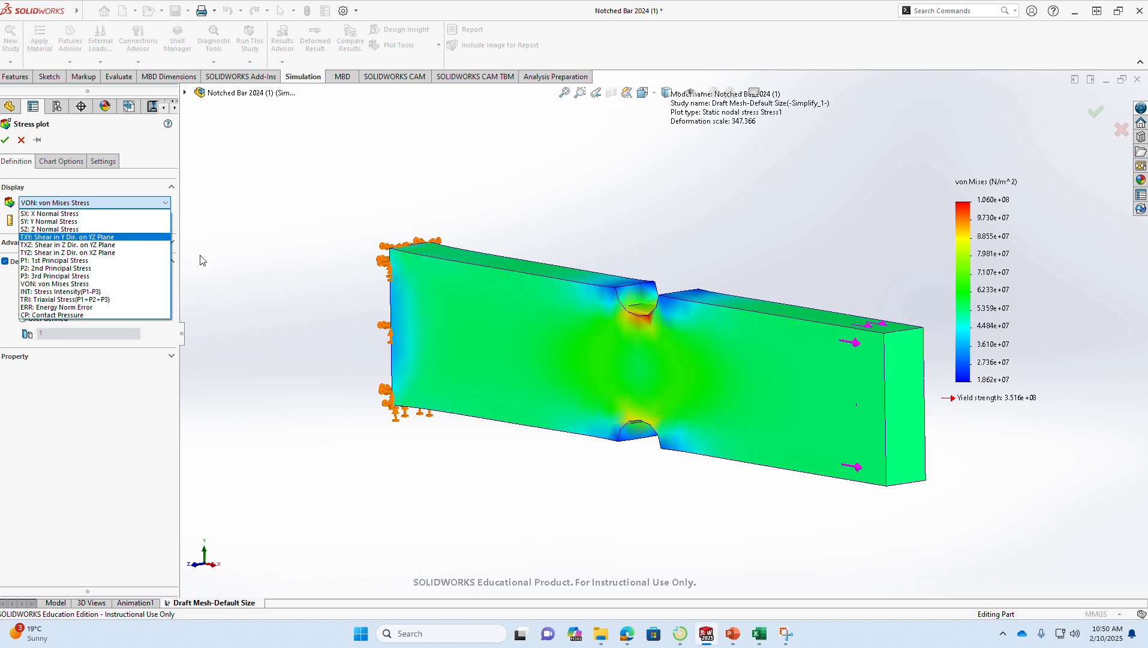
click(738, 638)
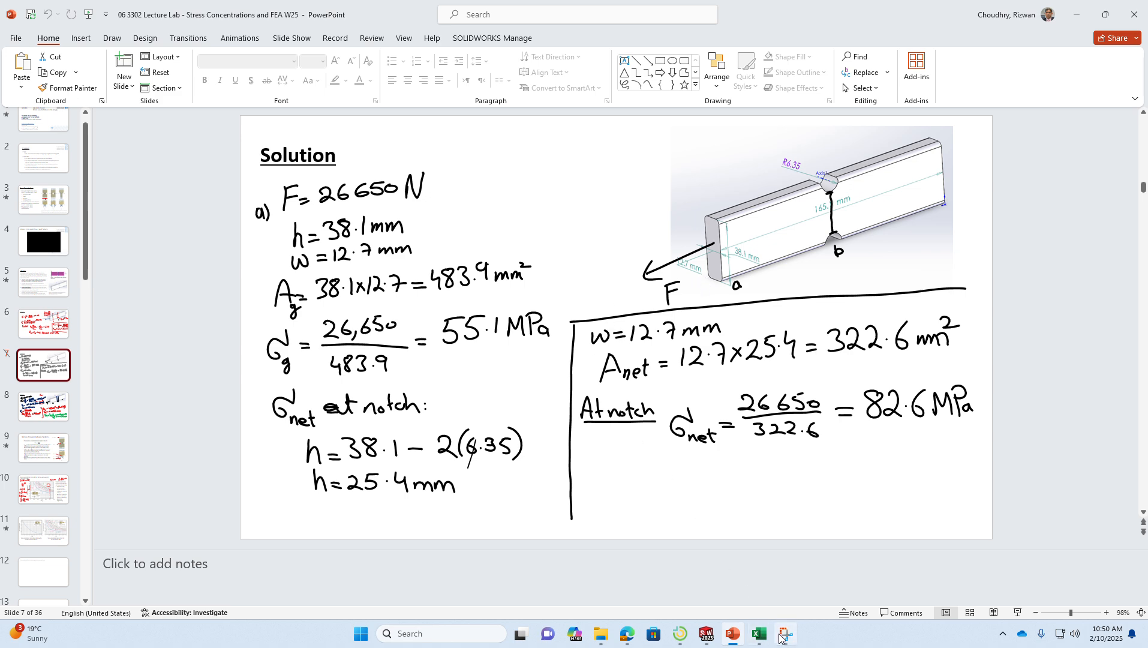
click(708, 635)
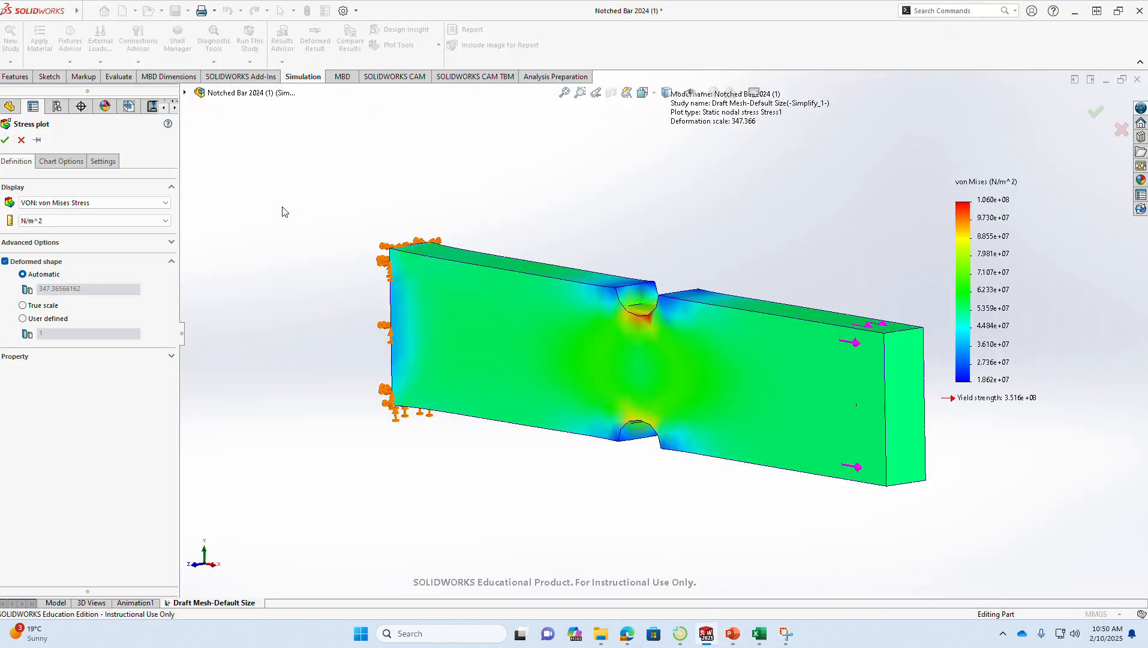
click(145, 203)
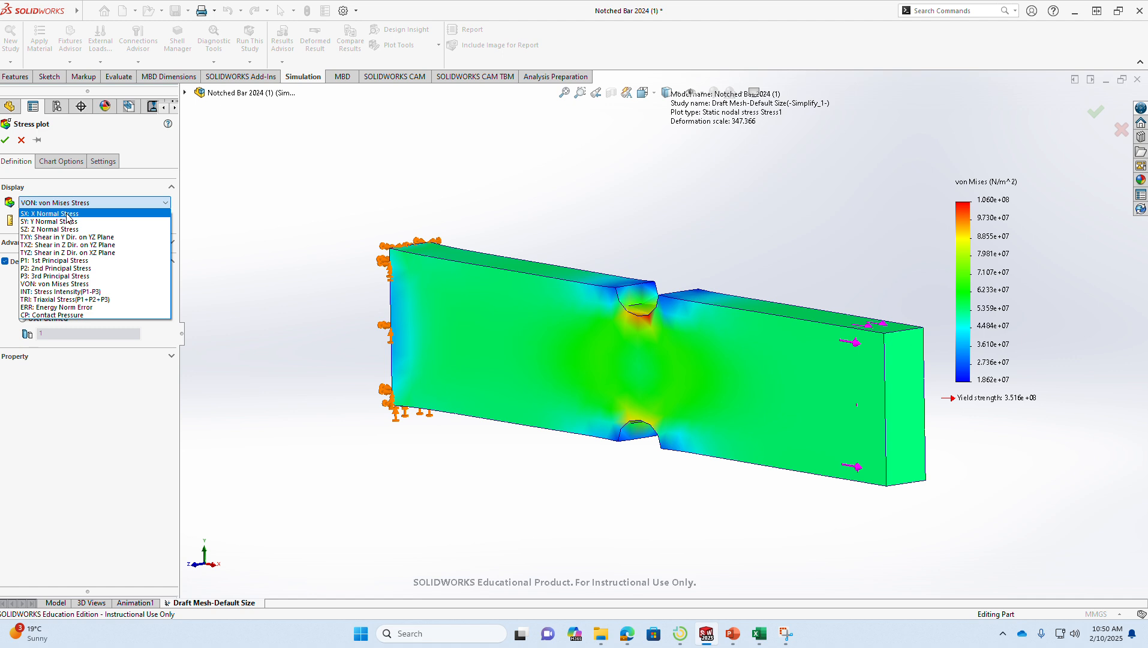
click(68, 215)
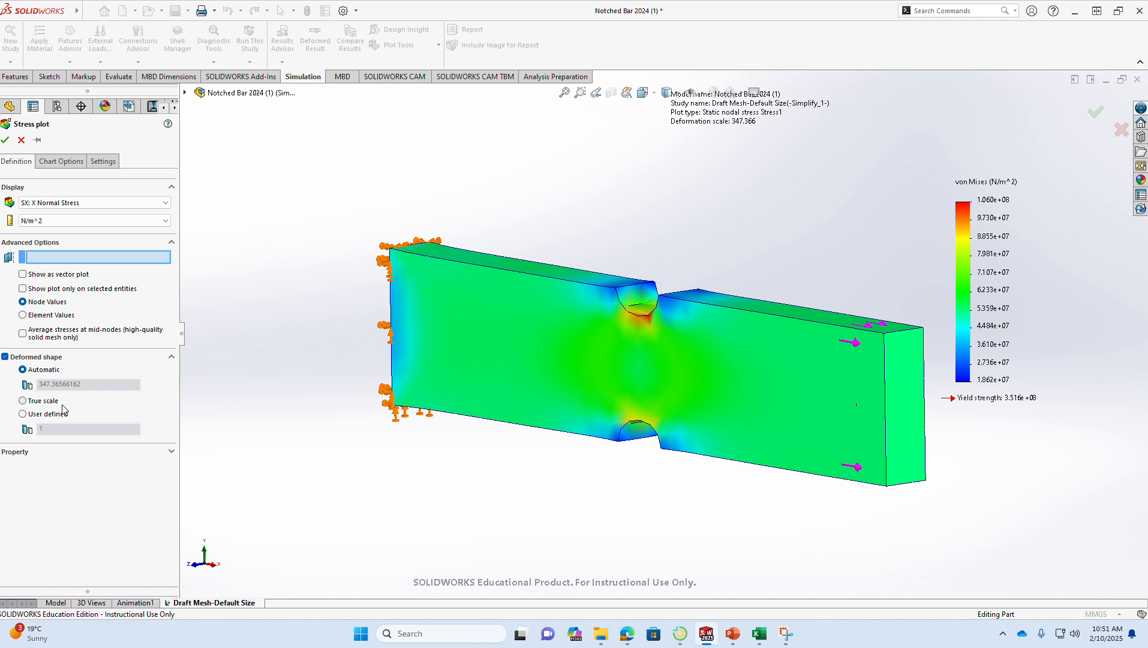
click(153, 224)
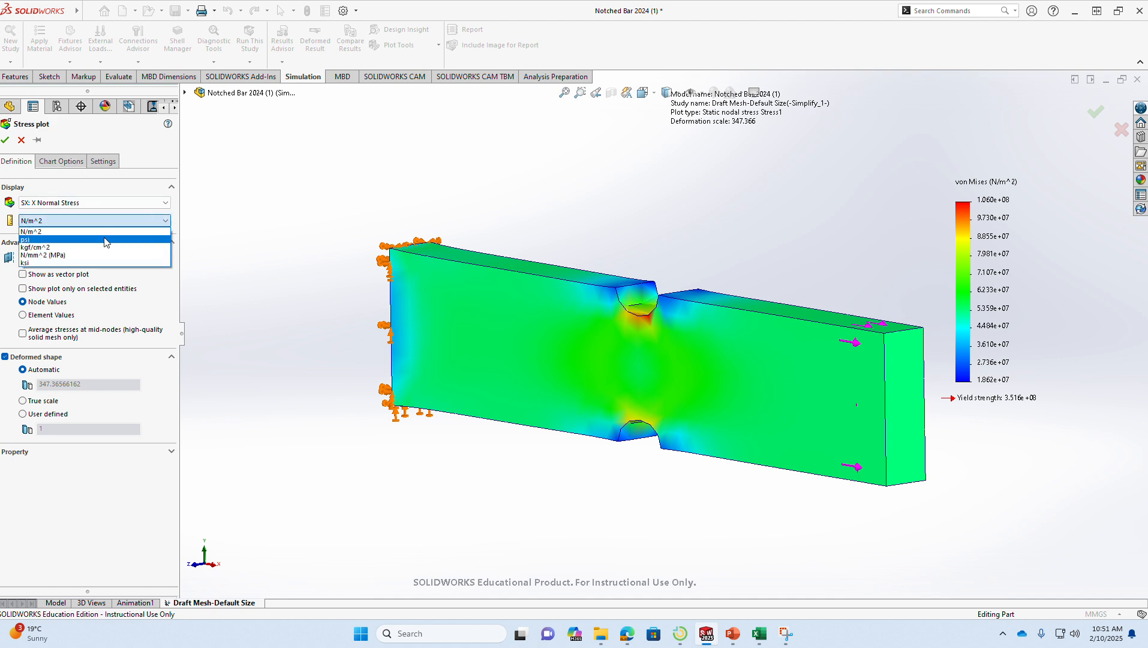
click(71, 255)
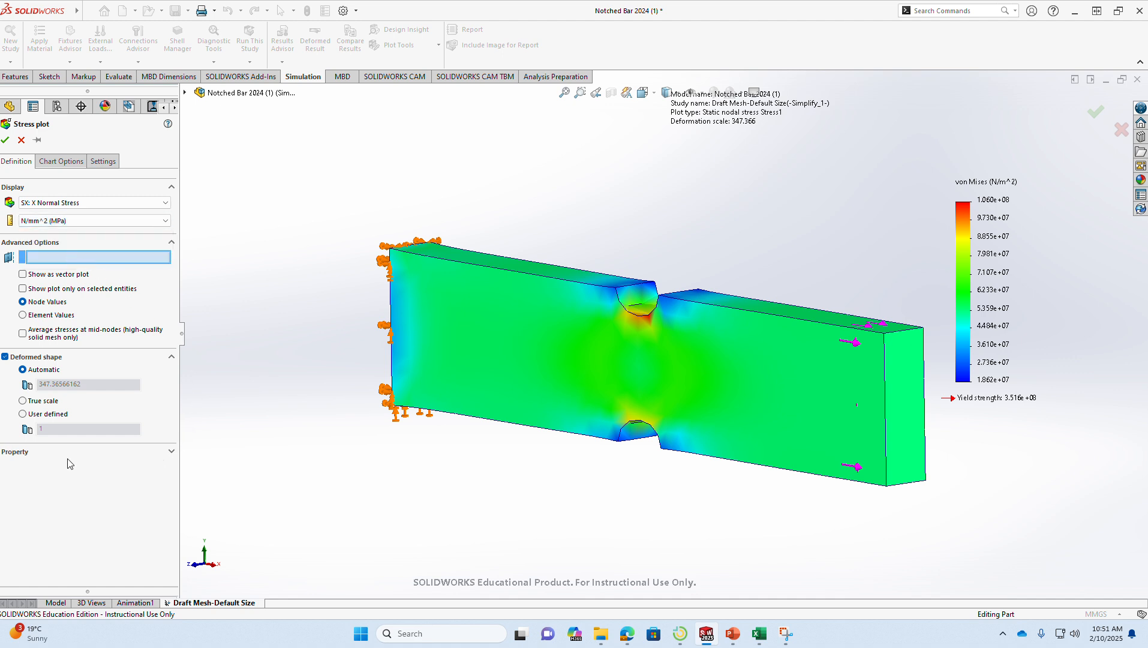
click(123, 454)
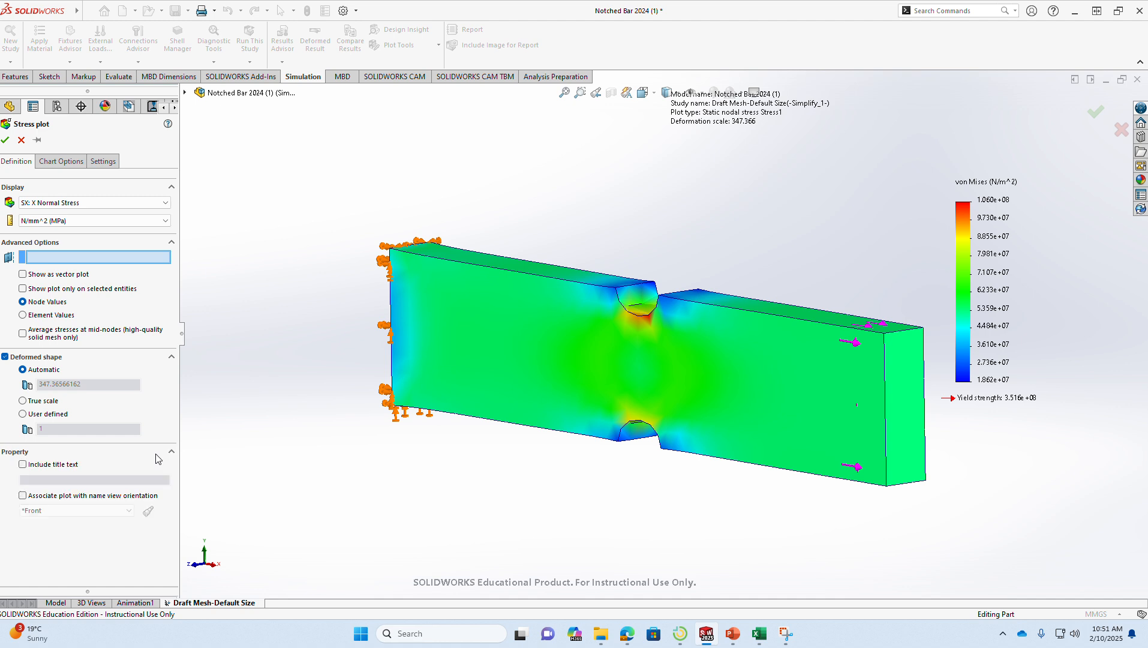
- Set the stress plot's legend number format to floating with 2 decimals and apply the plot changes
click(71, 162)
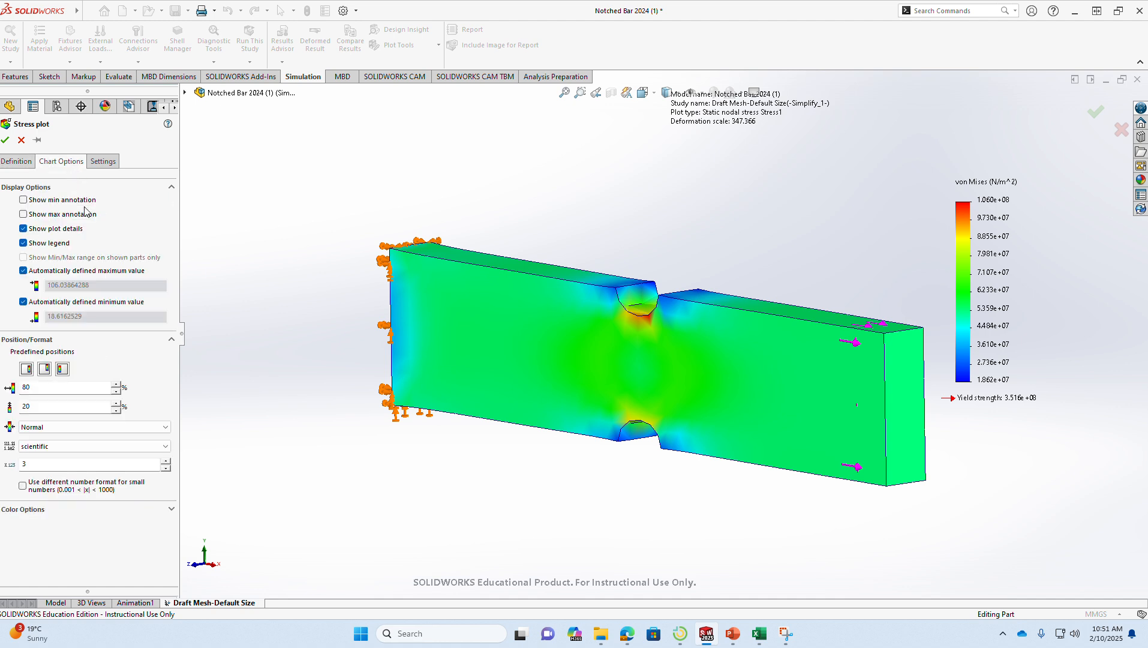
click(162, 450)
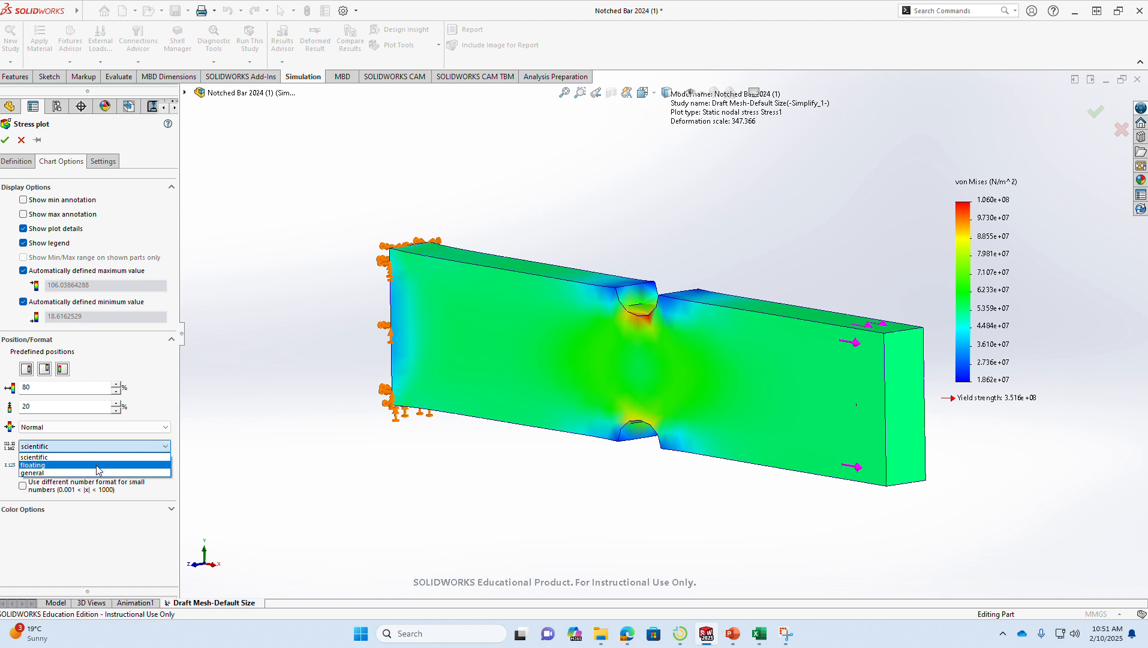
click(99, 465)
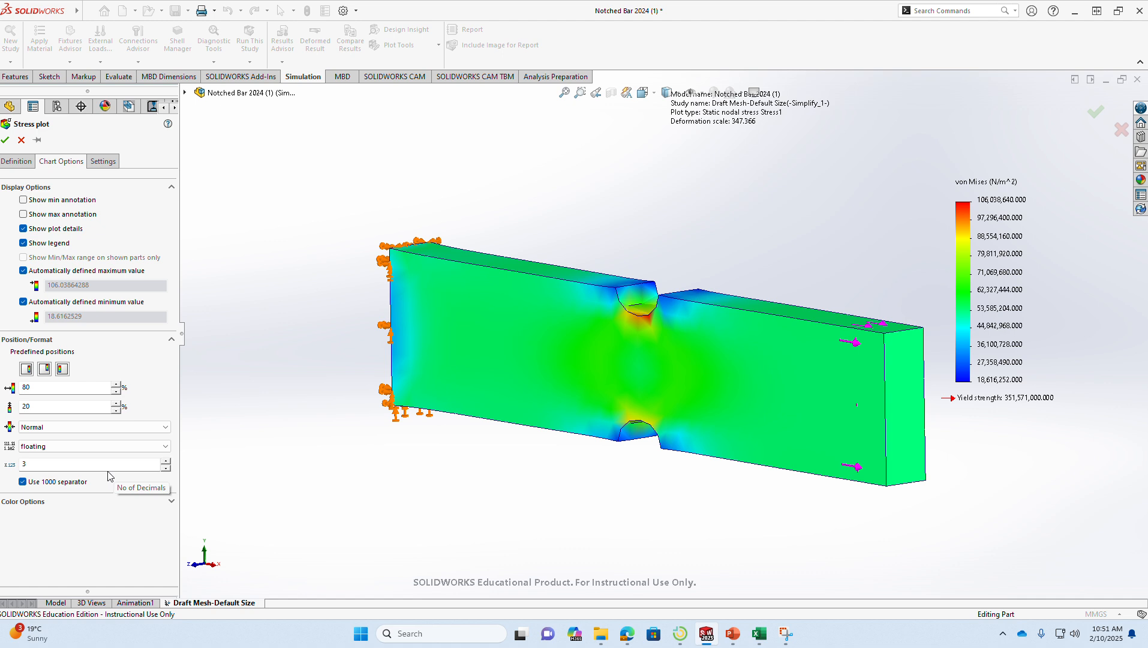
click(166, 469)
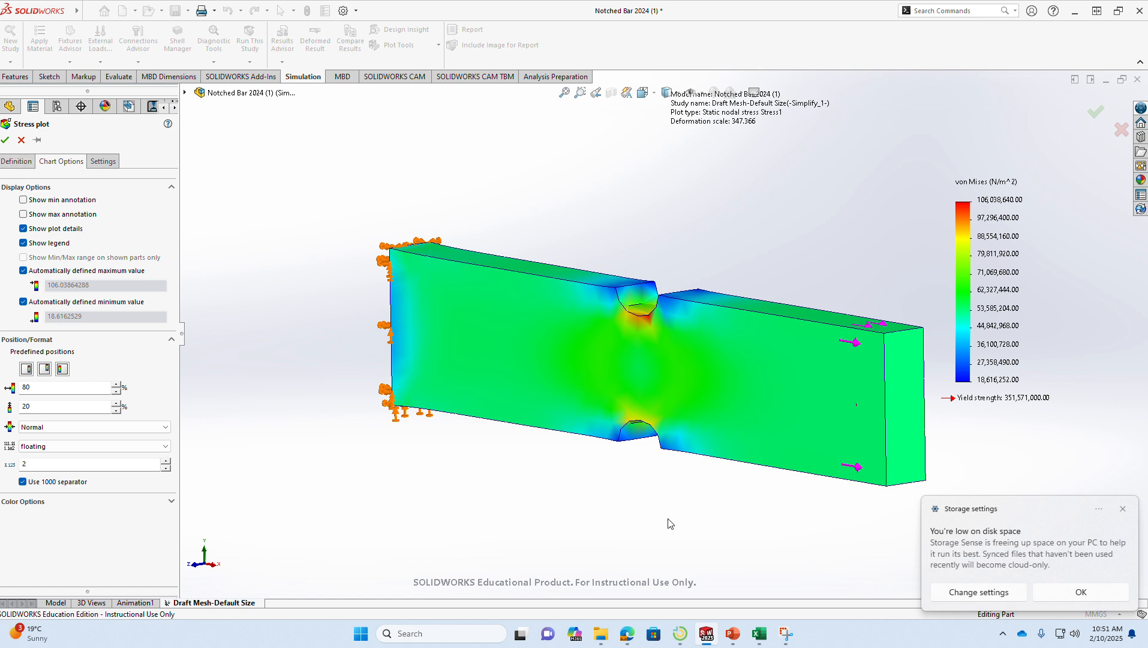
click(1073, 594)
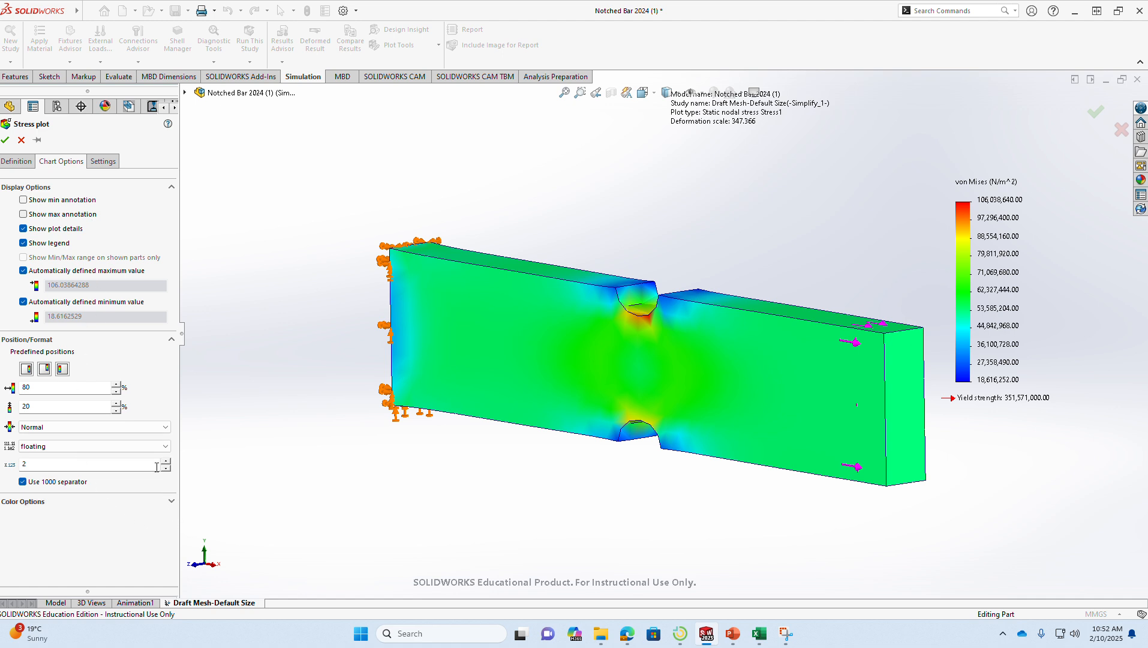
click(13, 161)
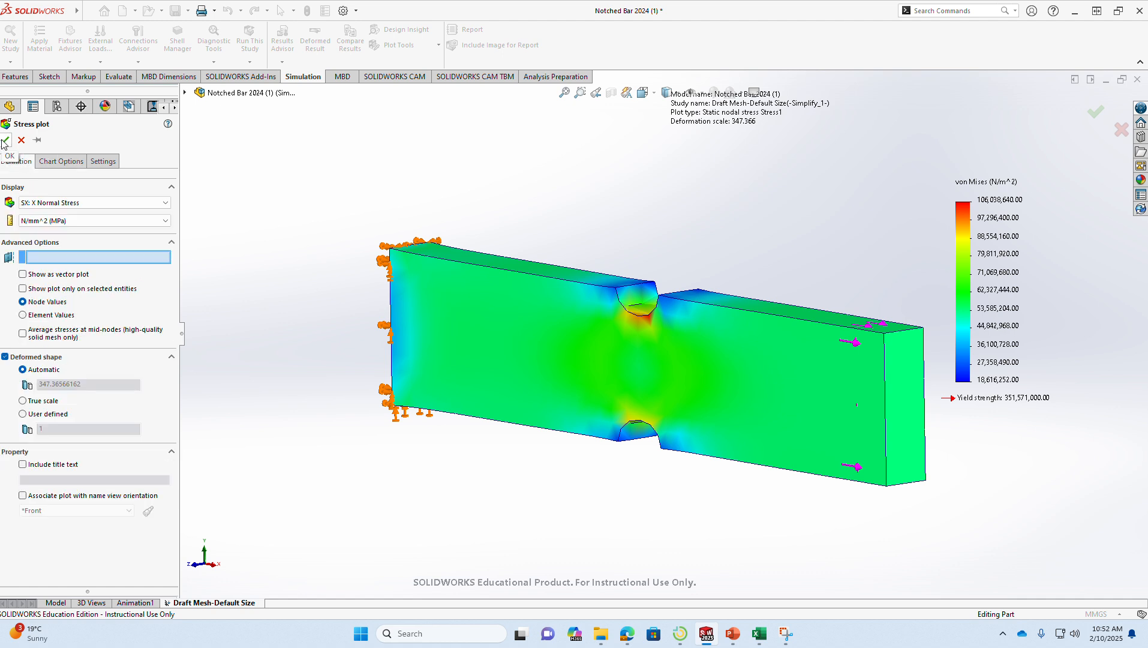
click(4, 141)
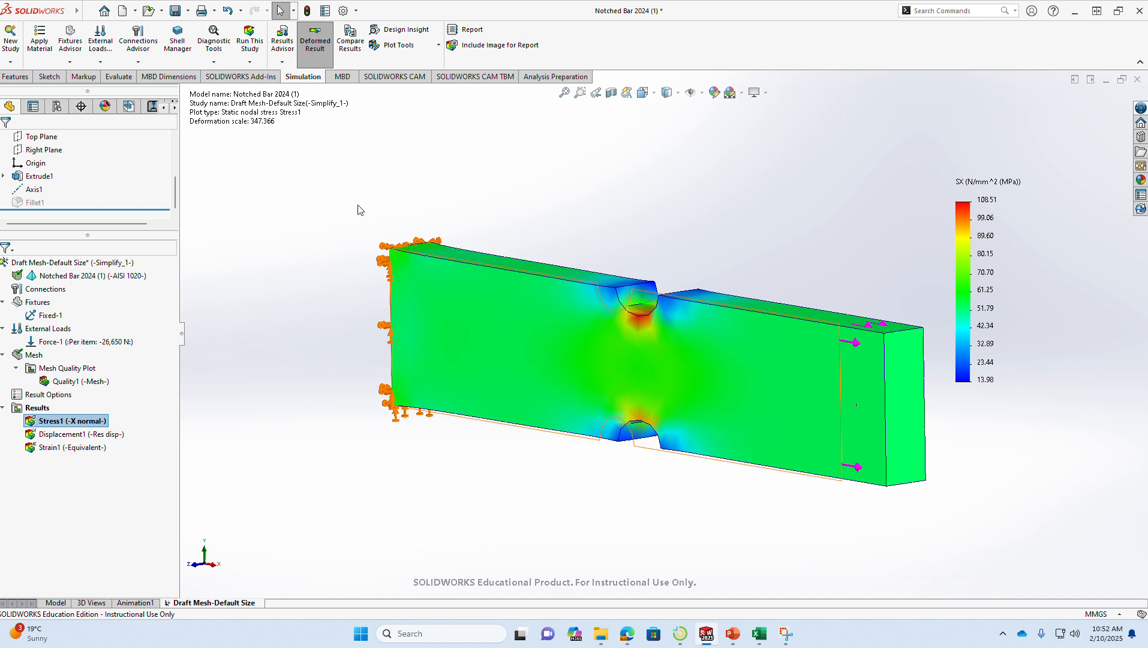
- Show the maximum and minimum annotations on the X normal stress plot
click(437, 46)
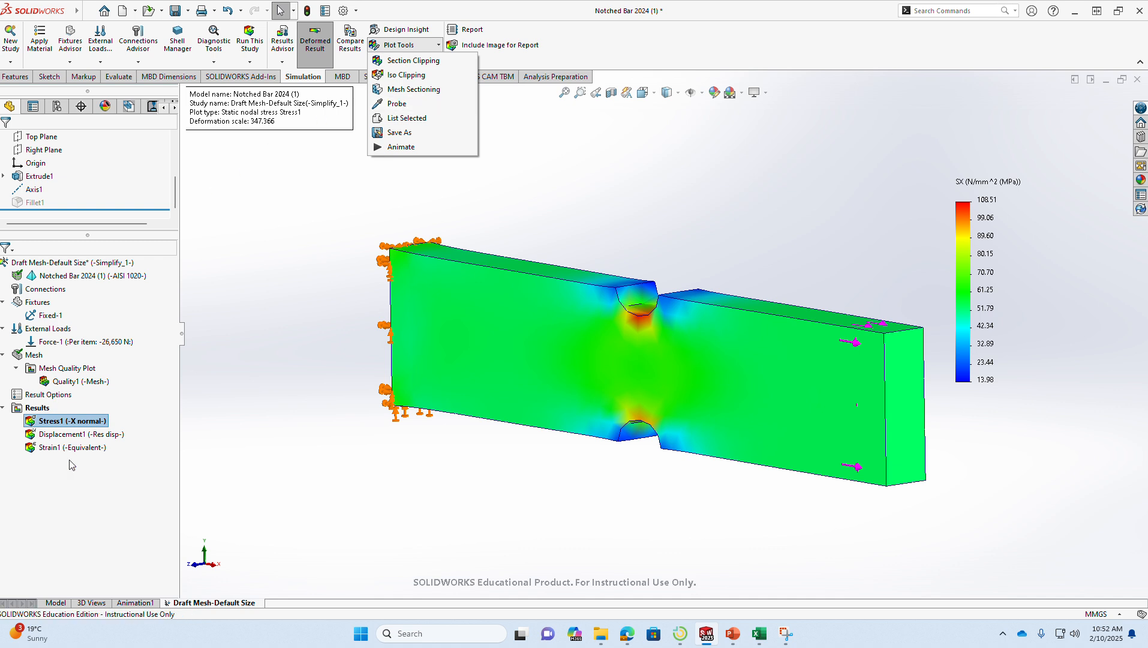
right_click(89, 426)
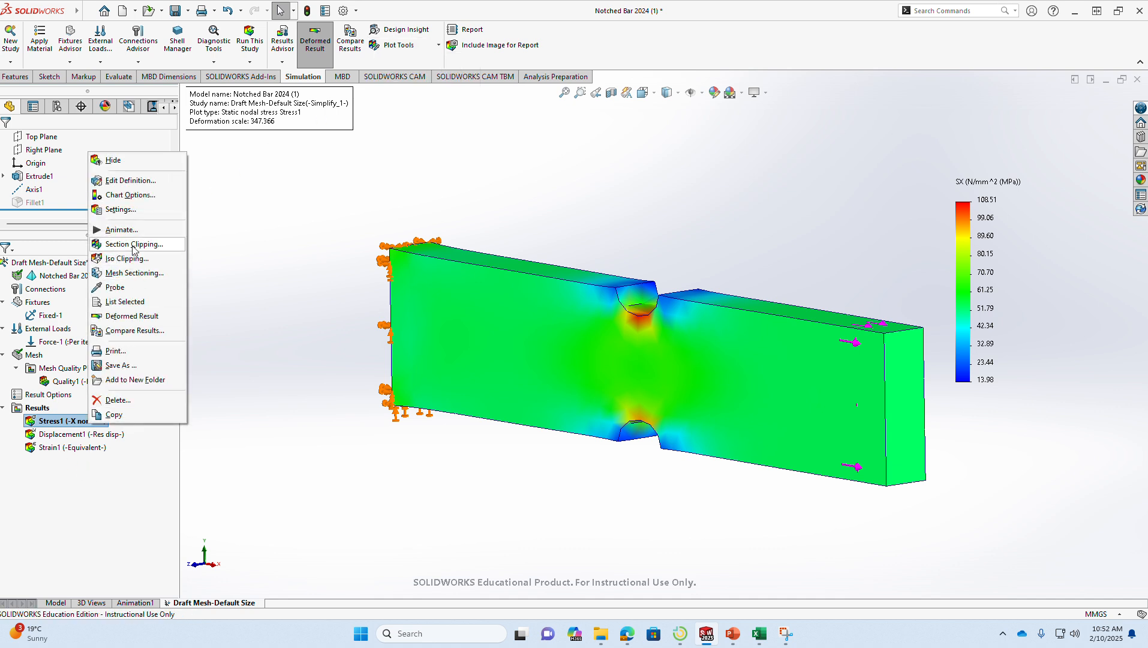
click(135, 194)
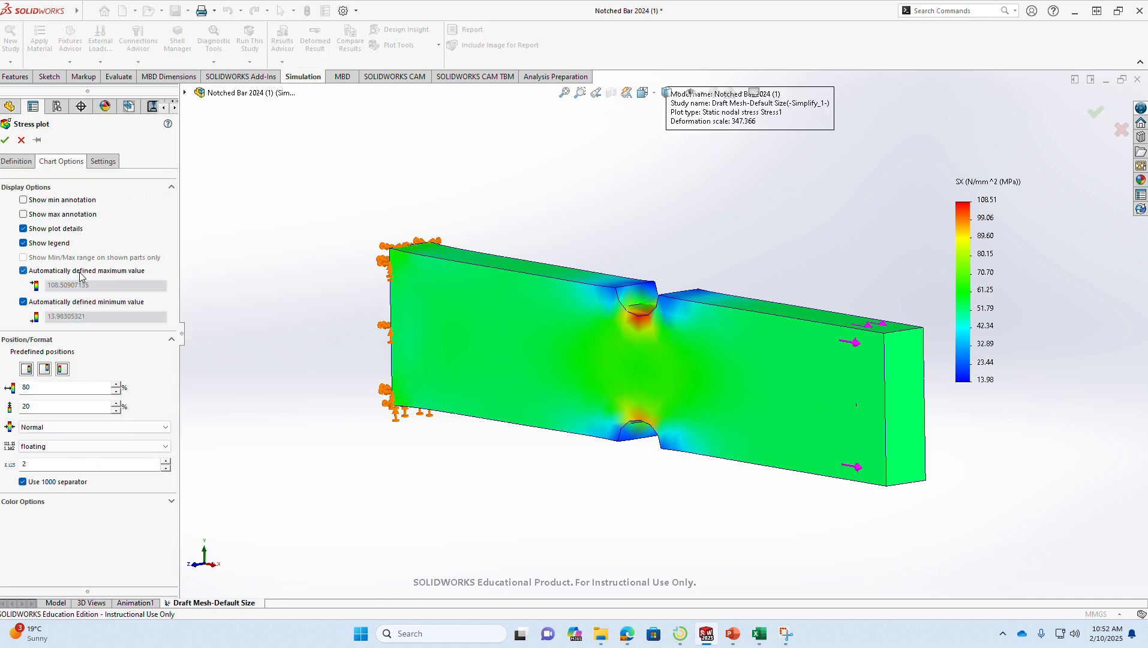
click(63, 214)
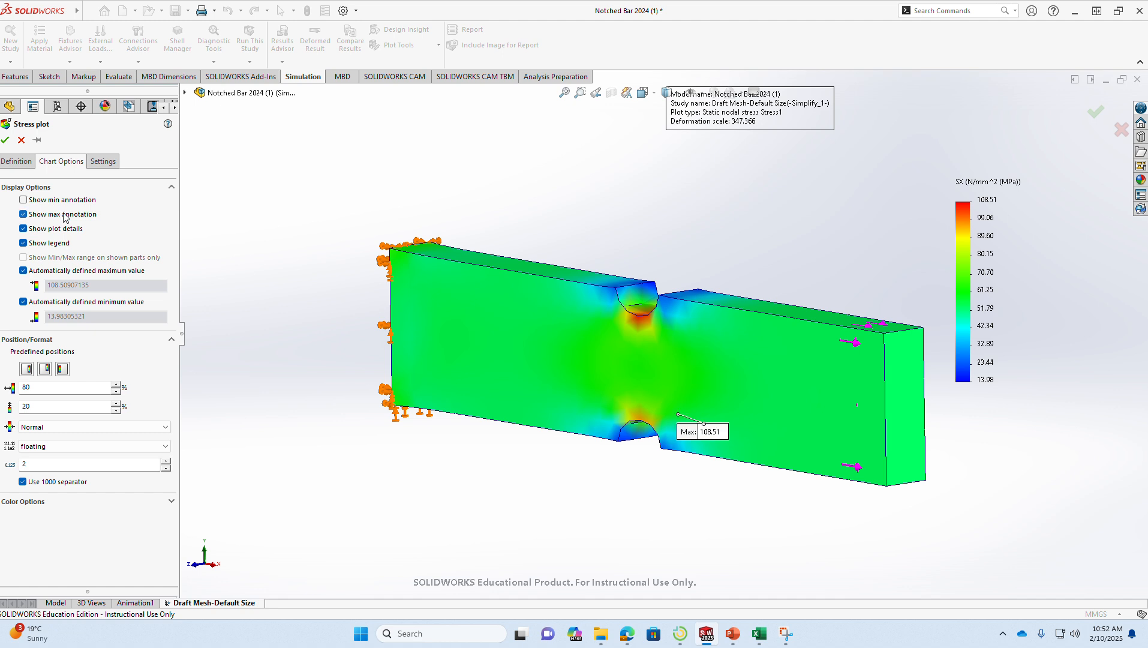
click(71, 203)
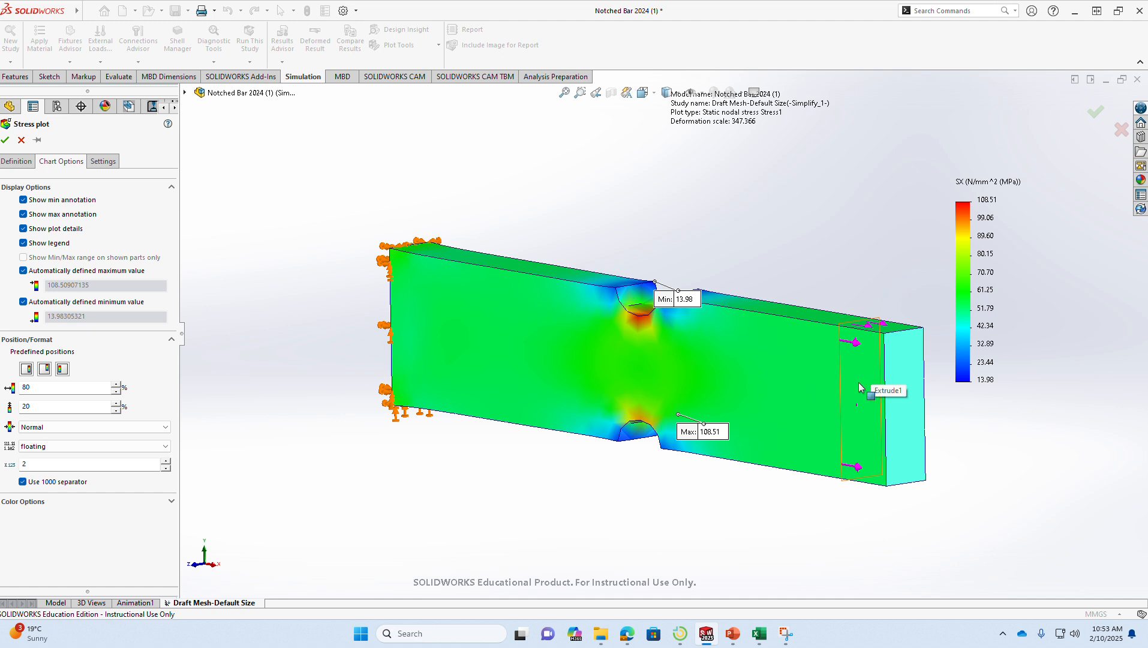
click(5, 140)
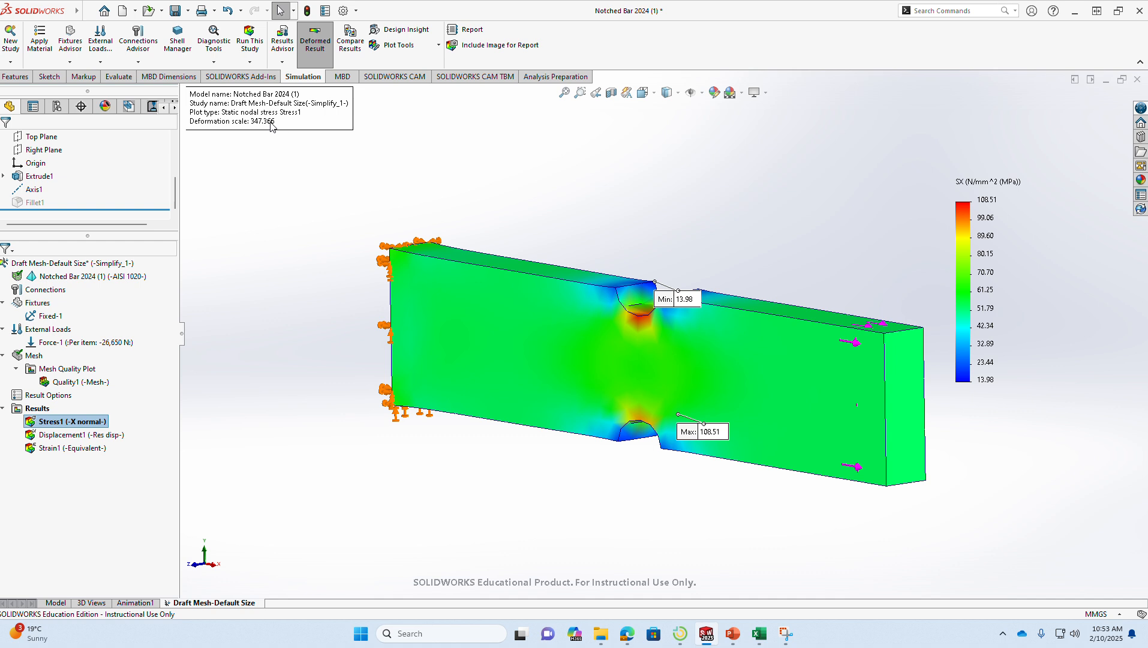
- Set the X normal stress plot's deformed shape to true scale
right_click(89, 425)
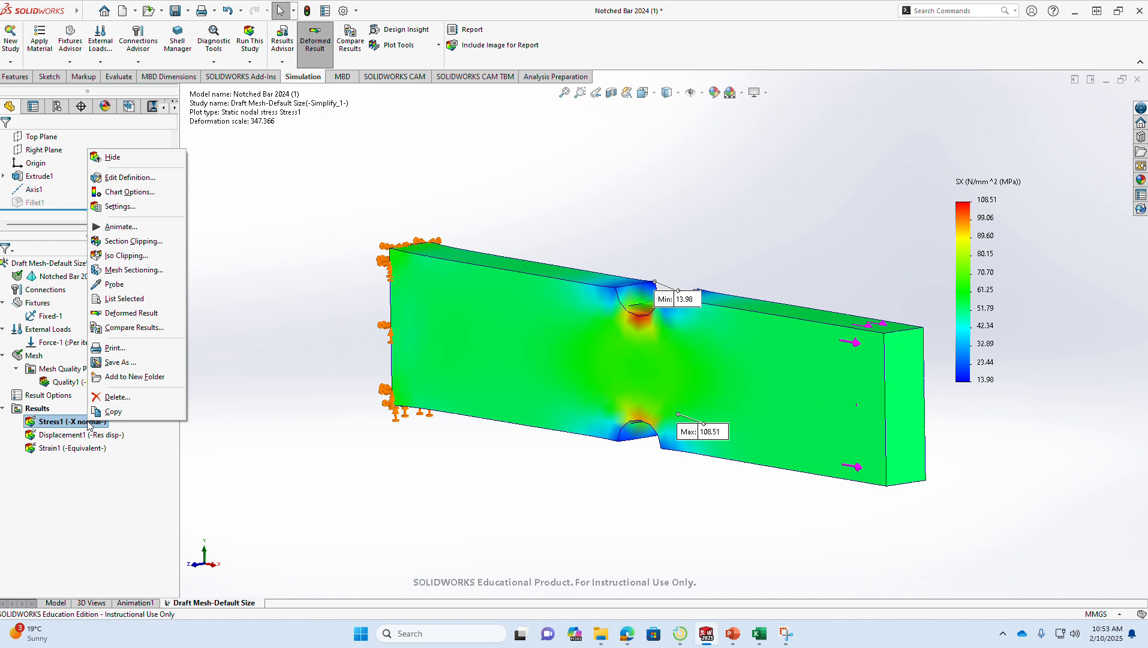
click(143, 178)
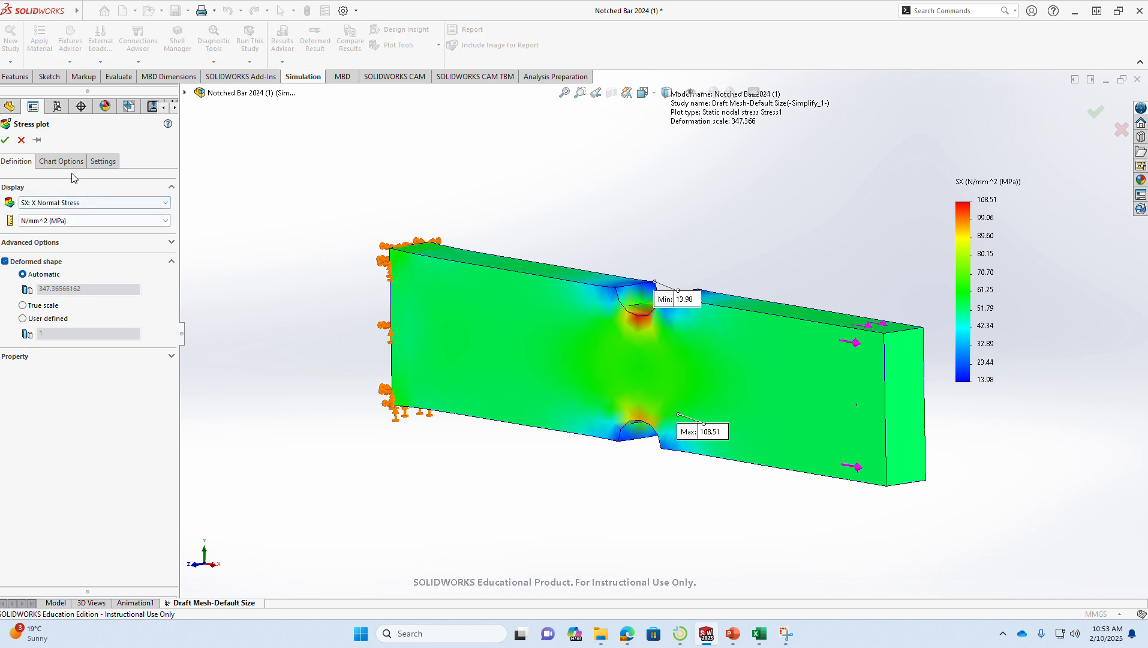
click(72, 162)
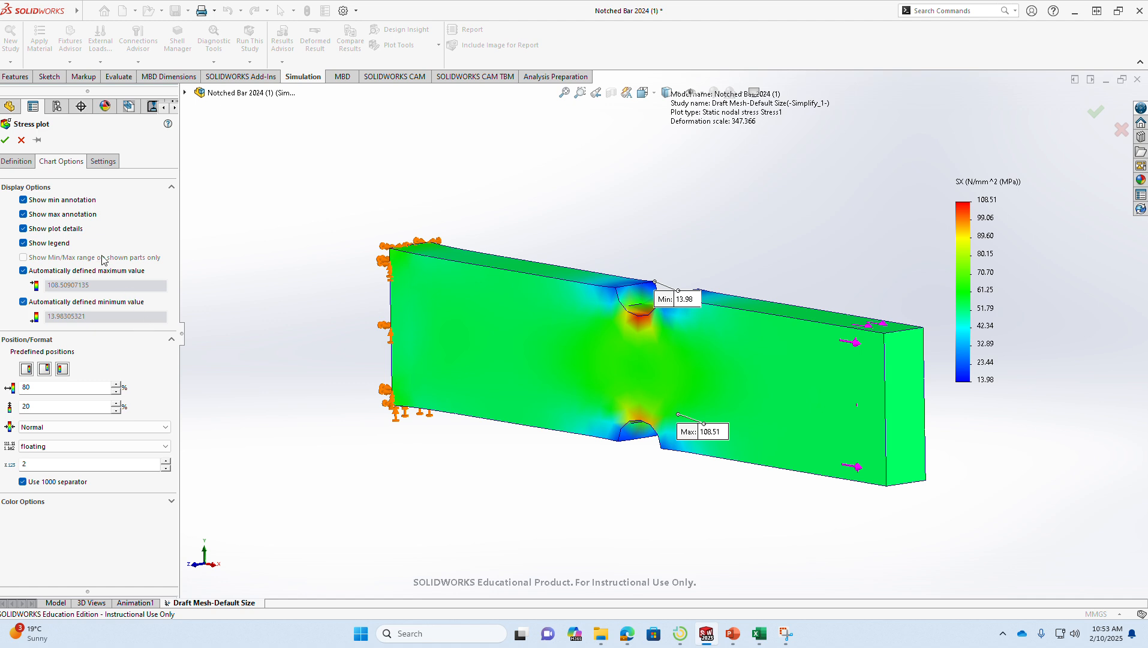
click(21, 164)
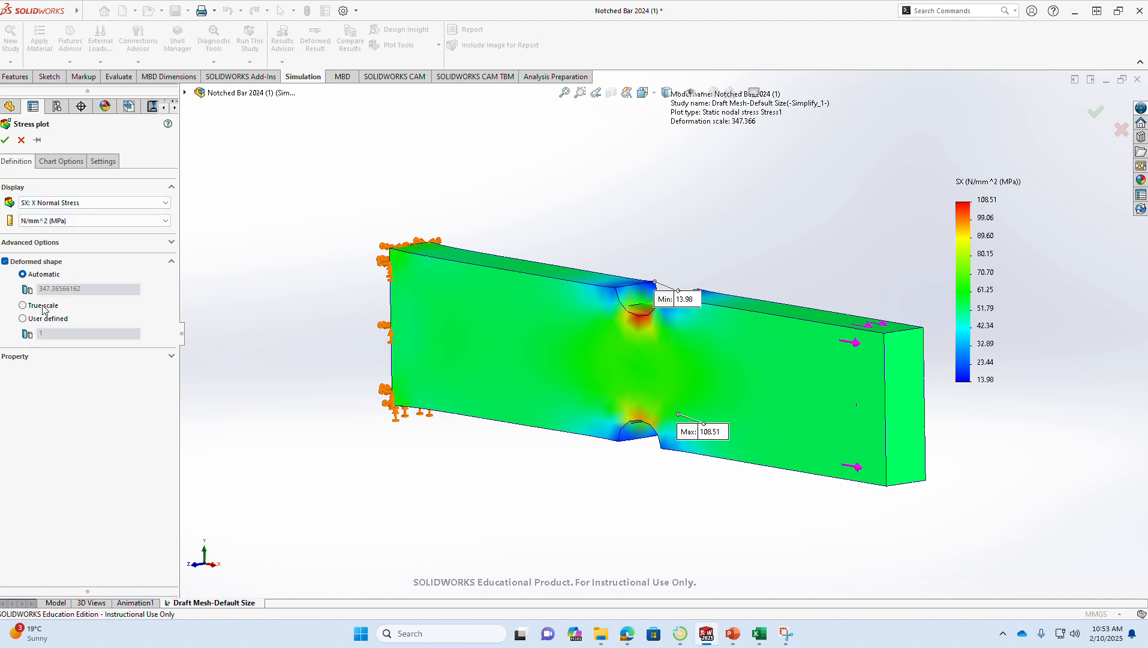
click(42, 308)
click(6, 141)
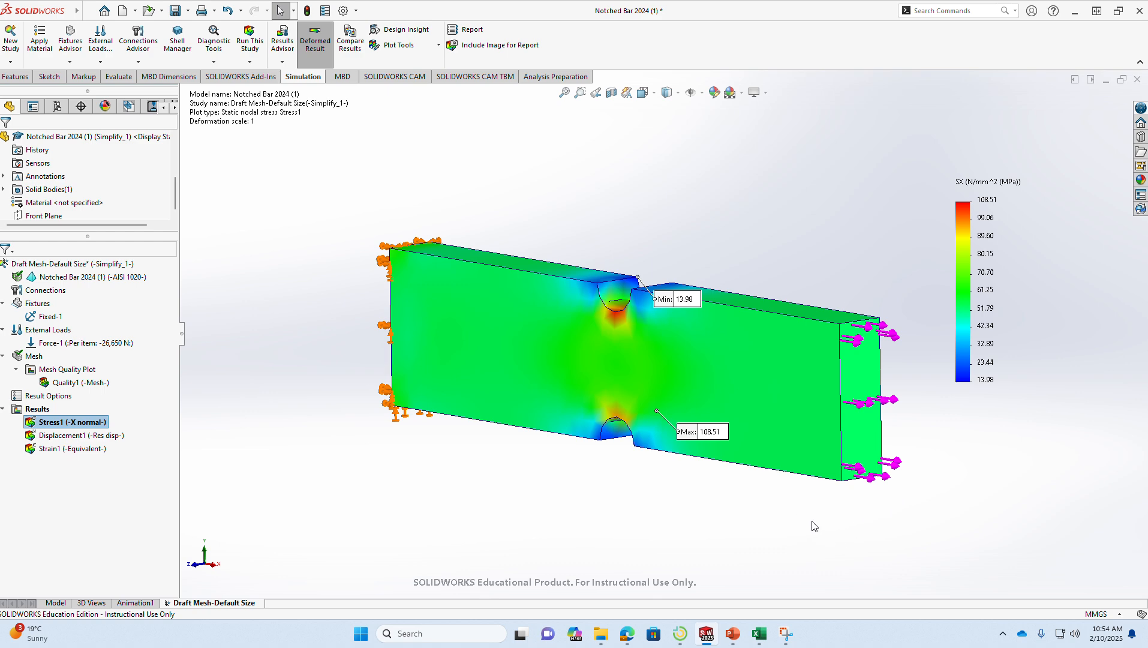
- Probe the X normal stress on the bar's front face near the loaded end and move the probe callout clear below the bar
right_drag(763, 510, 718, 508)
middle_drag(685, 504, 780, 508)
scroll(607, 493, down, 5)
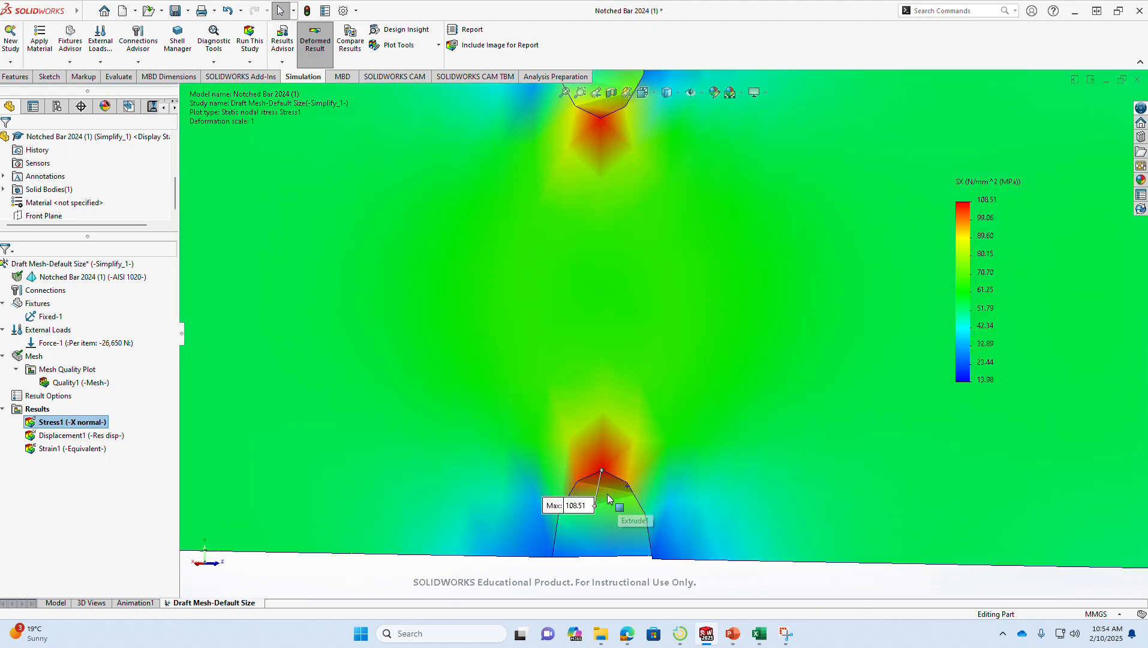
key(f)
middle_drag(663, 427, 687, 504)
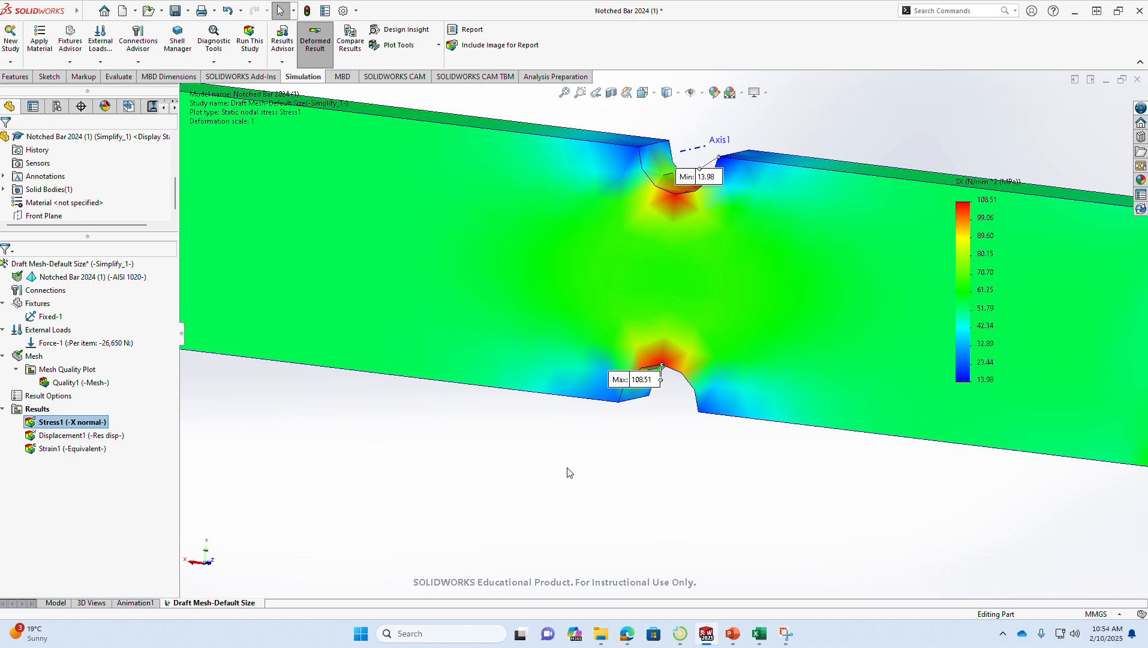
scroll(536, 375, up, 4)
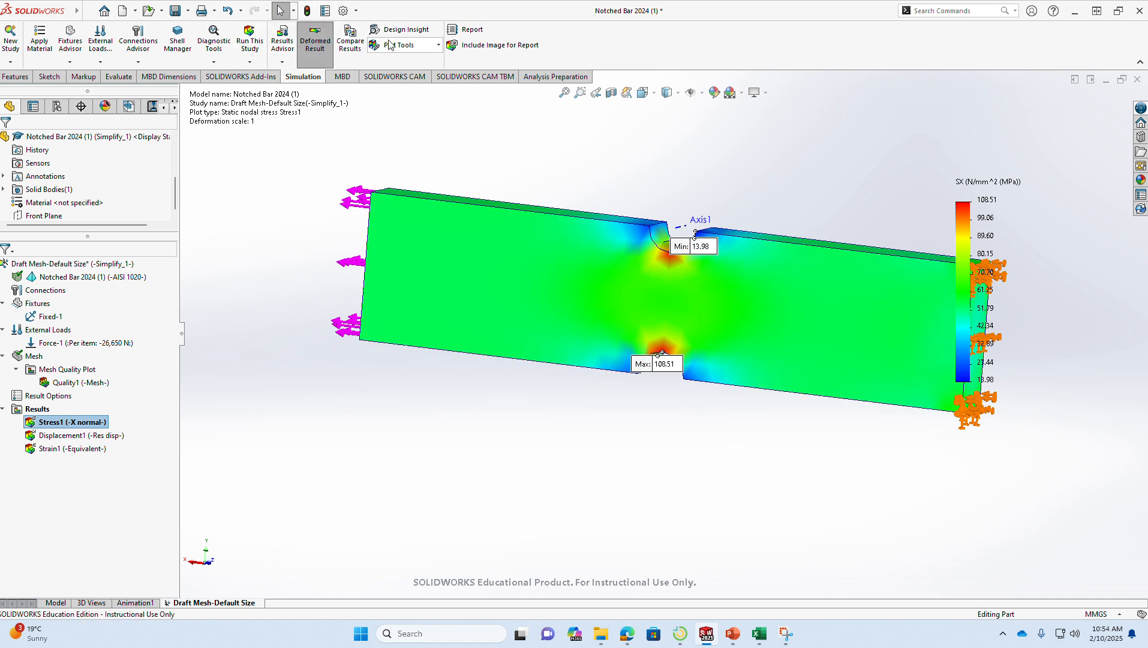
click(418, 48)
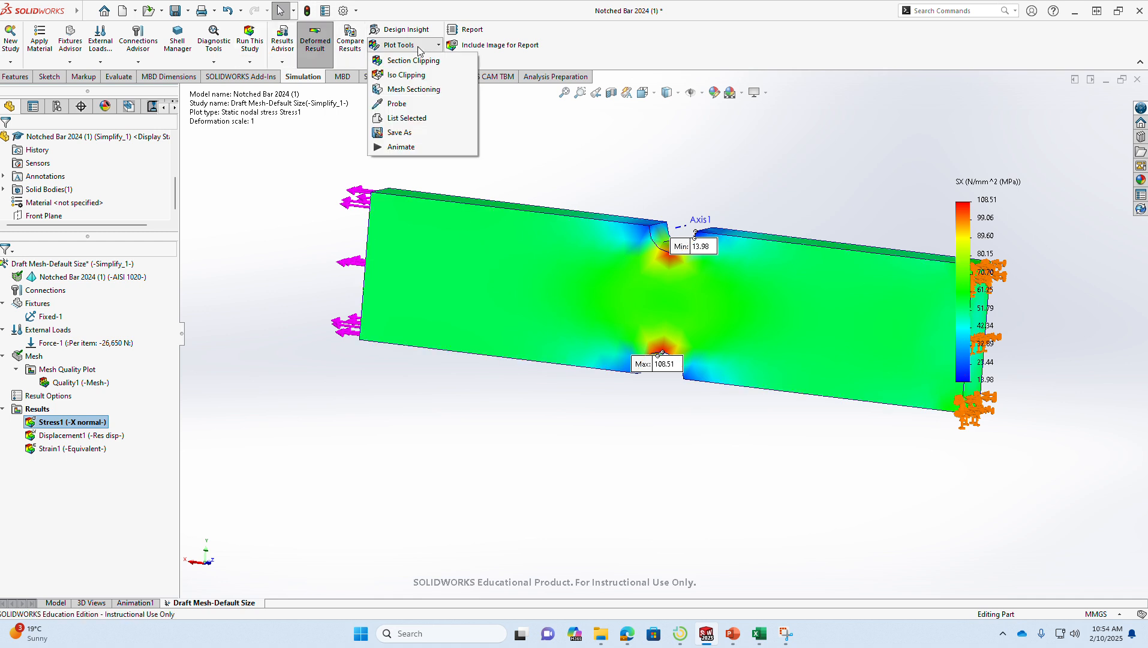
click(414, 105)
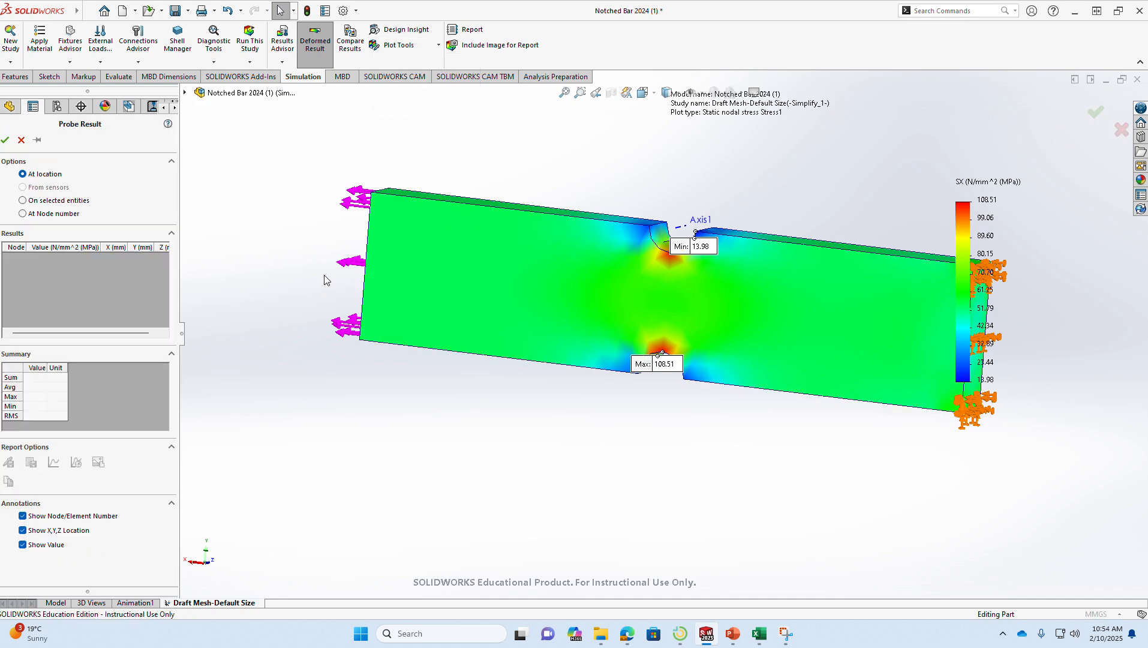
click(435, 268)
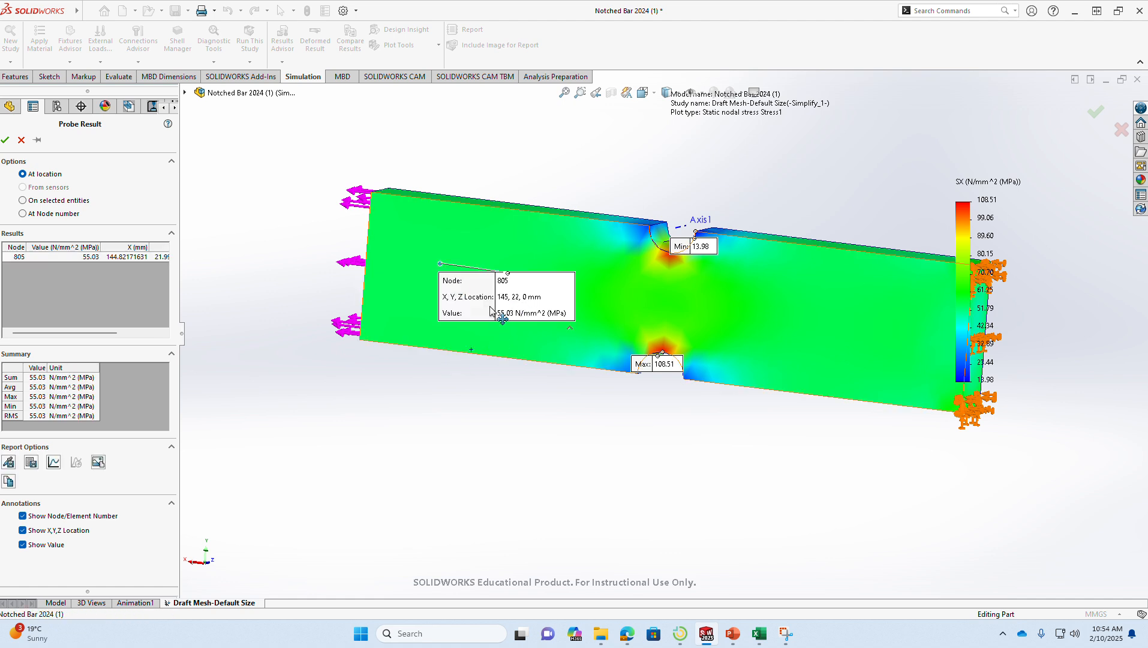
mouse_move(508, 316)
mouse_down()
mouse_move(486, 409)
mouse_move(372, 402)
mouse_move(360, 413)
mouse_up()
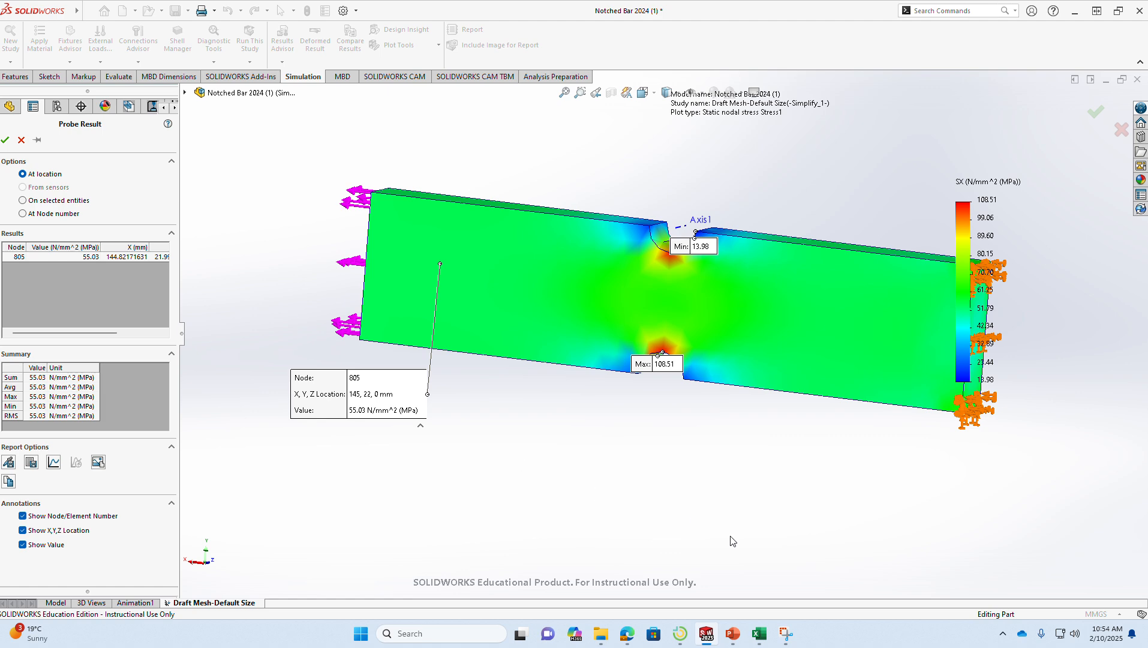
- In the Excel workbook Mesh Convergence FEA, enter 55.03 as the X-Stress (gross) for Standard Mesh Default size in F4
click(759, 634)
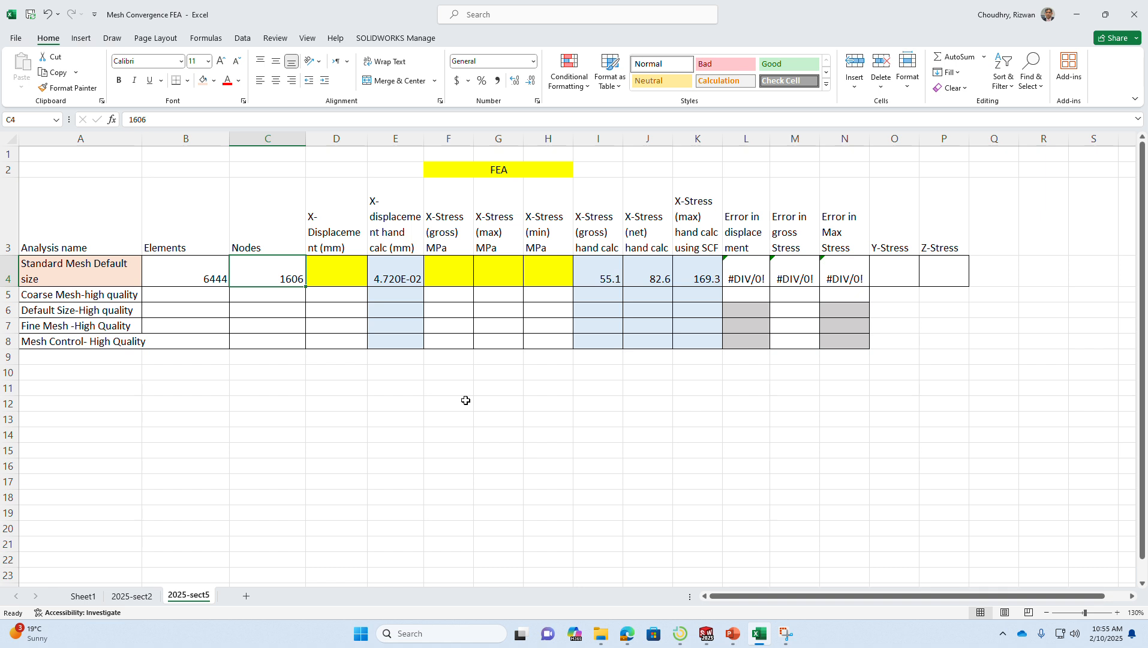
click(461, 227)
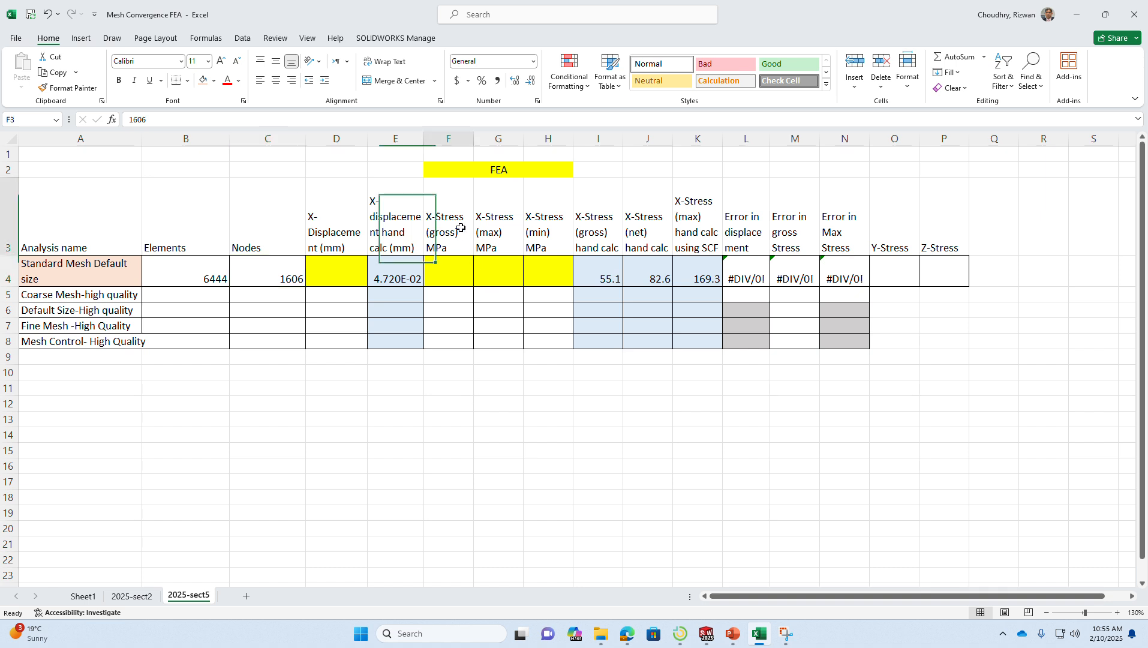
click(454, 138)
click(451, 277)
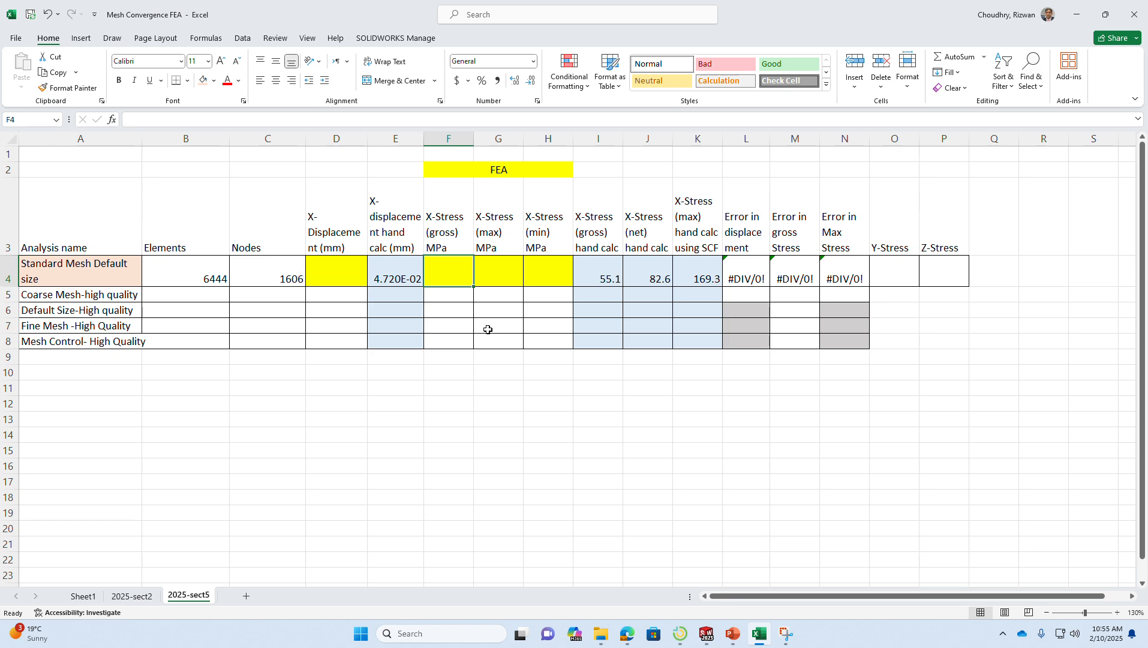
key(alt+Tab)
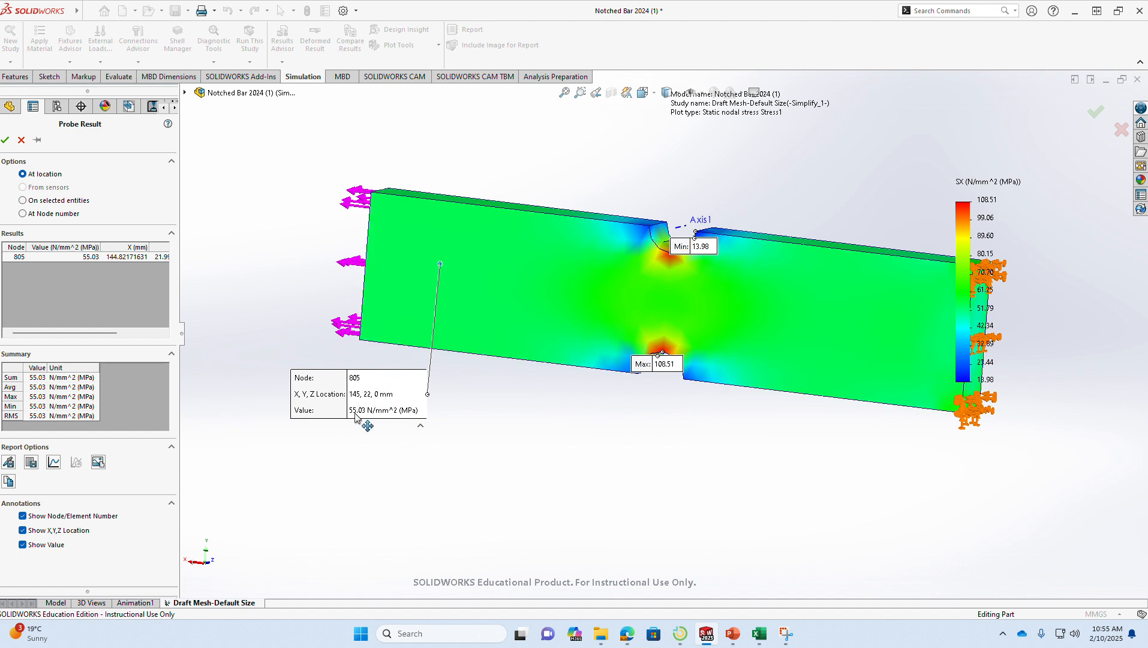
key(alt+Tab)
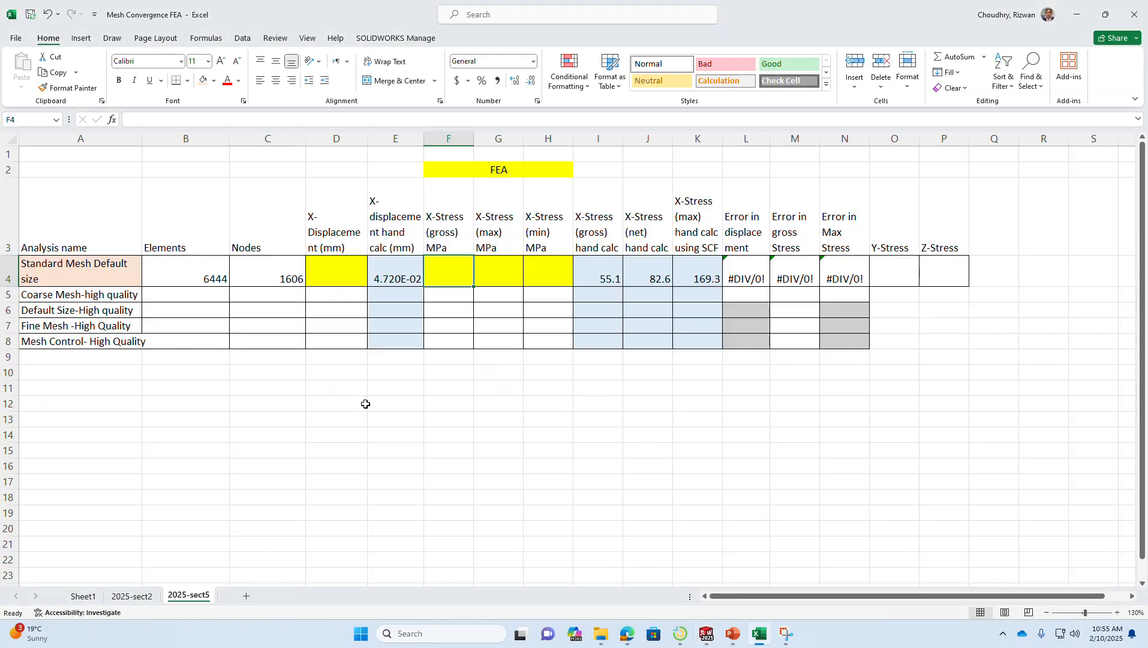
text(55.03)
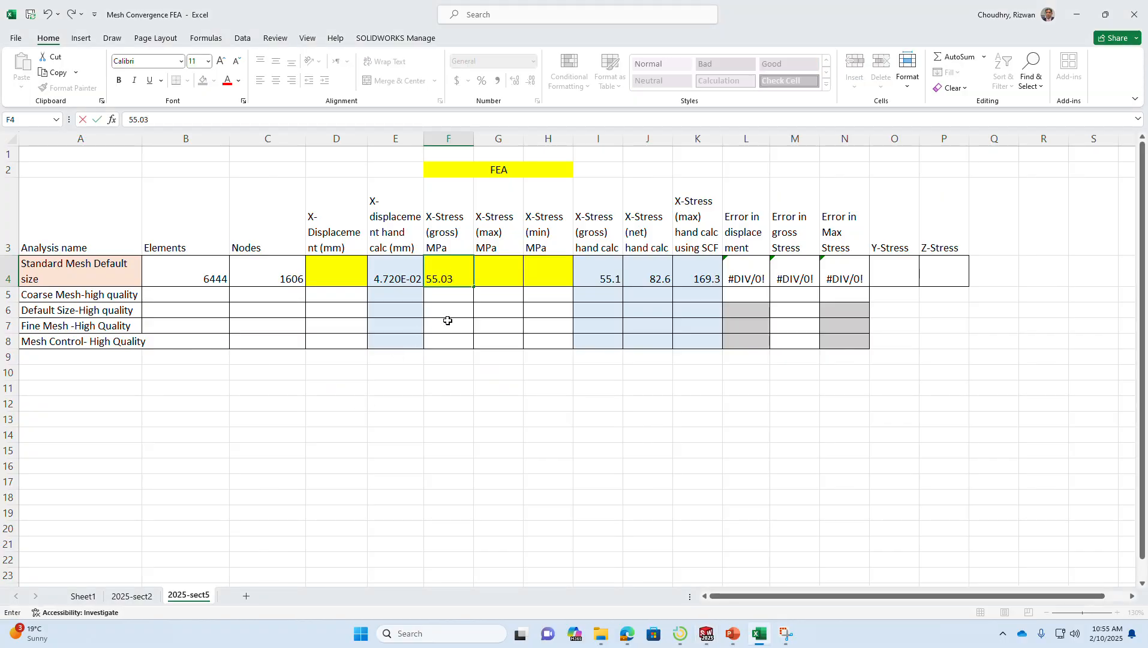
click(498, 372)
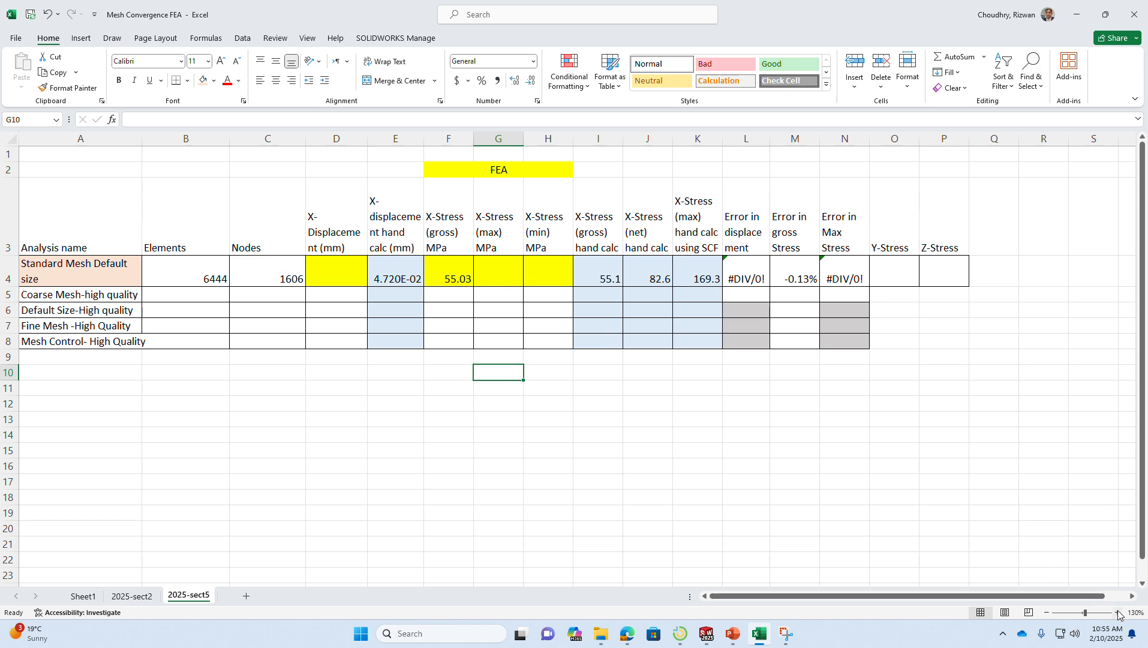
- Move the plot's maximum annotation below the bar in SOLIDWORKS and enter 108.51 as X-Stress (max) in G4 of the Excel sheet
click(1119, 612)
click(1119, 613)
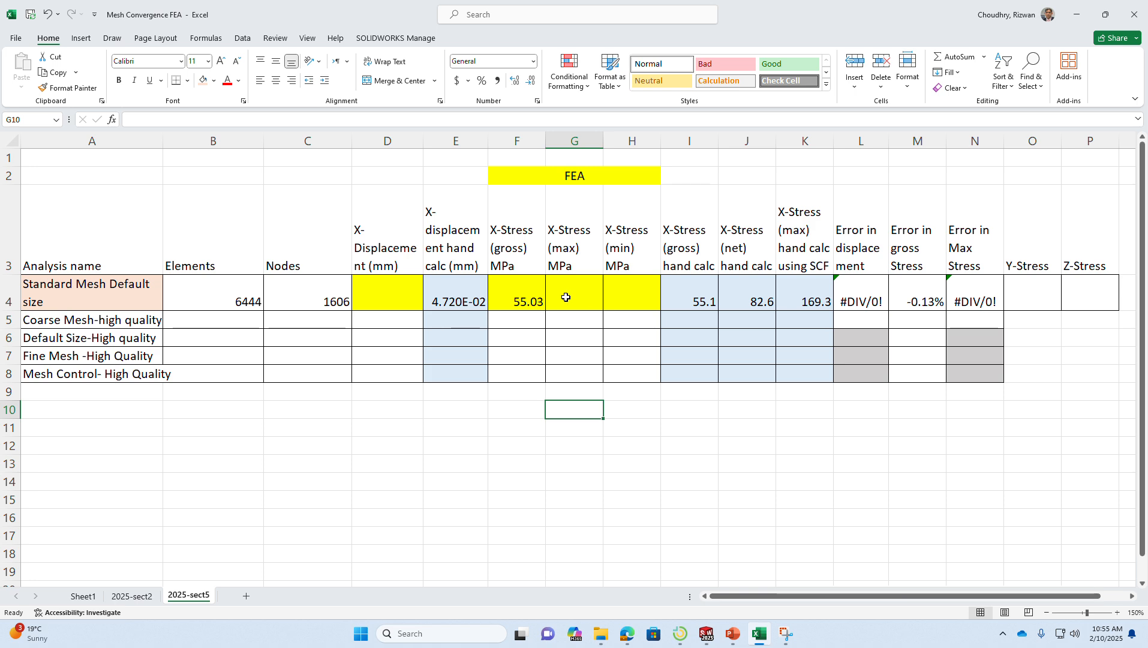
key(alt+Tab)
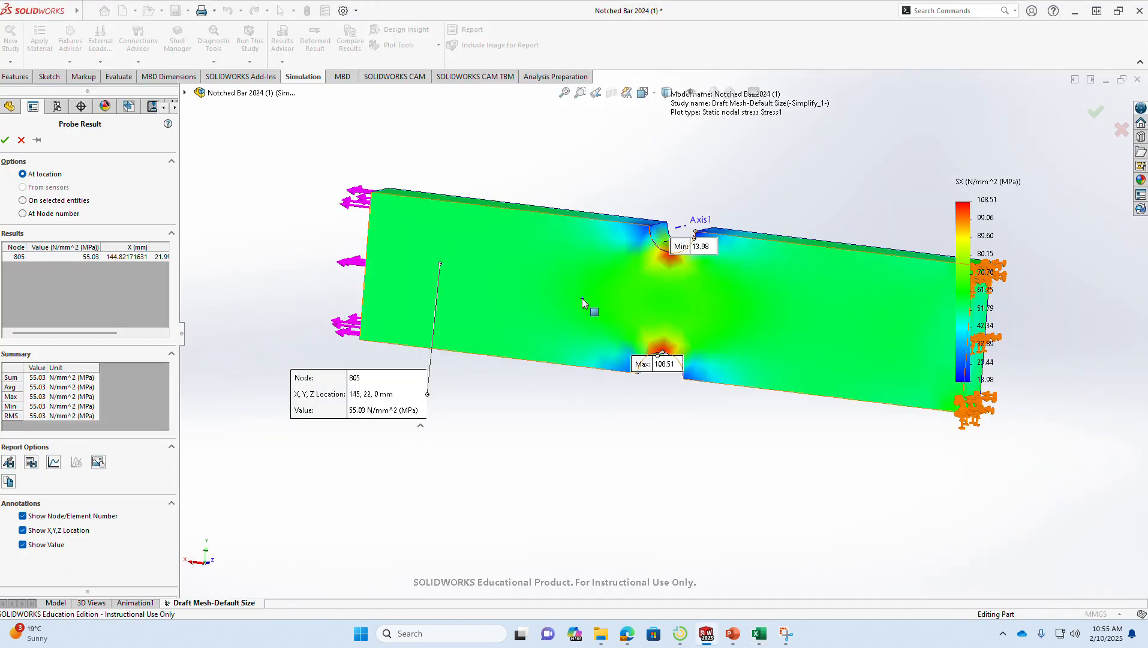
drag(665, 365, 627, 467)
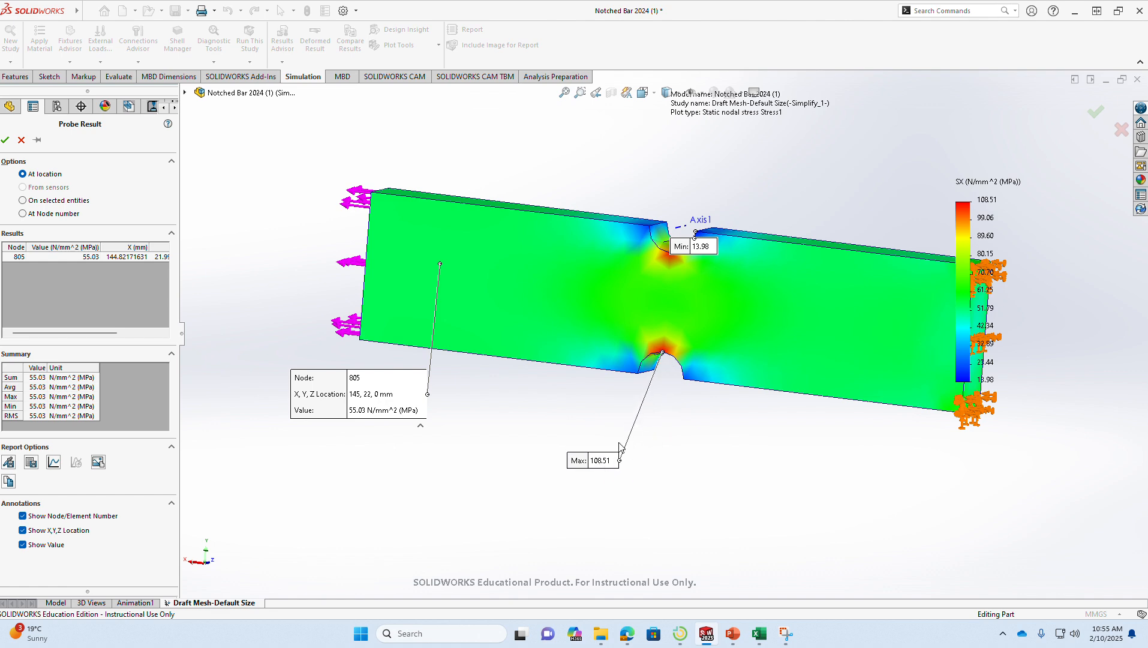
key(alt+Tab)
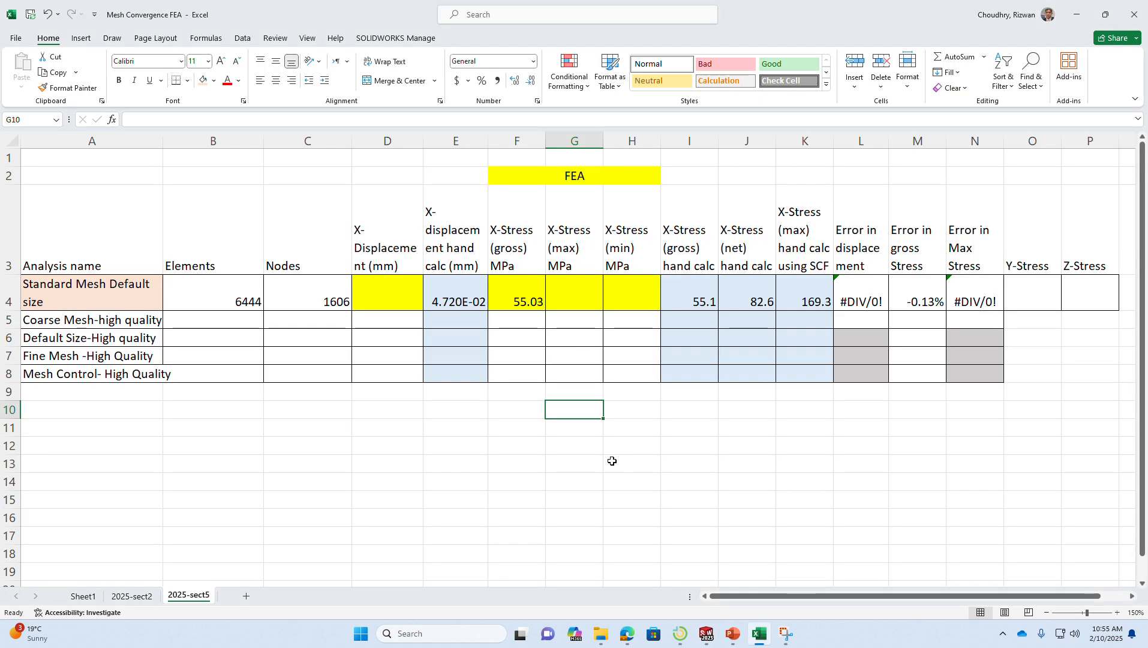
text(1)
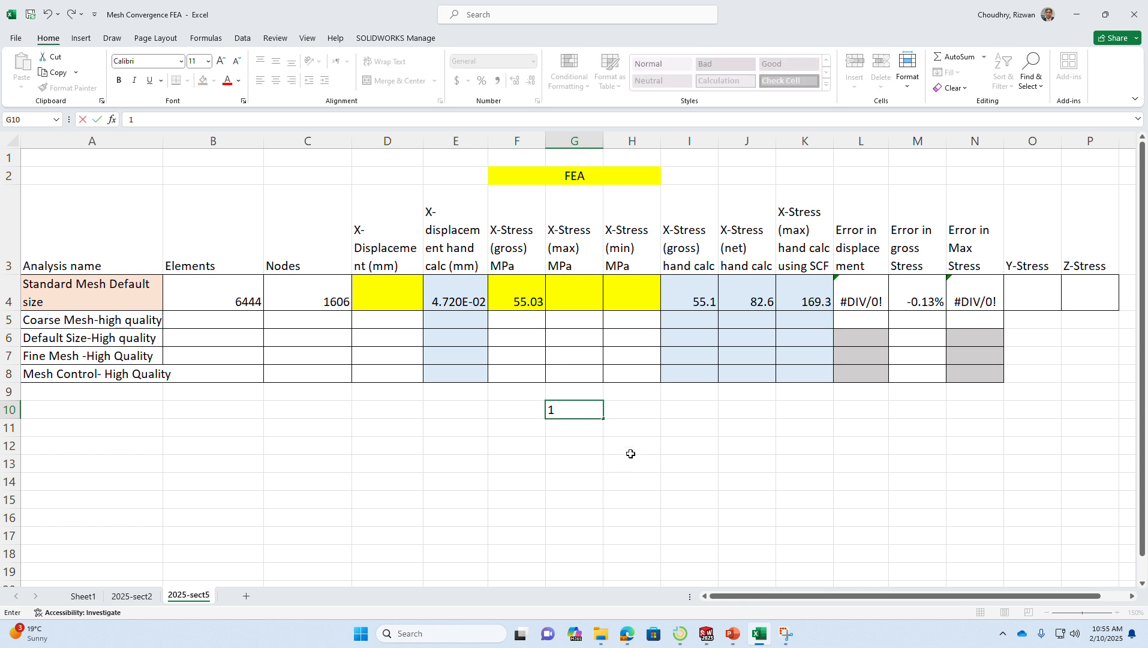
click(570, 292)
text(10)
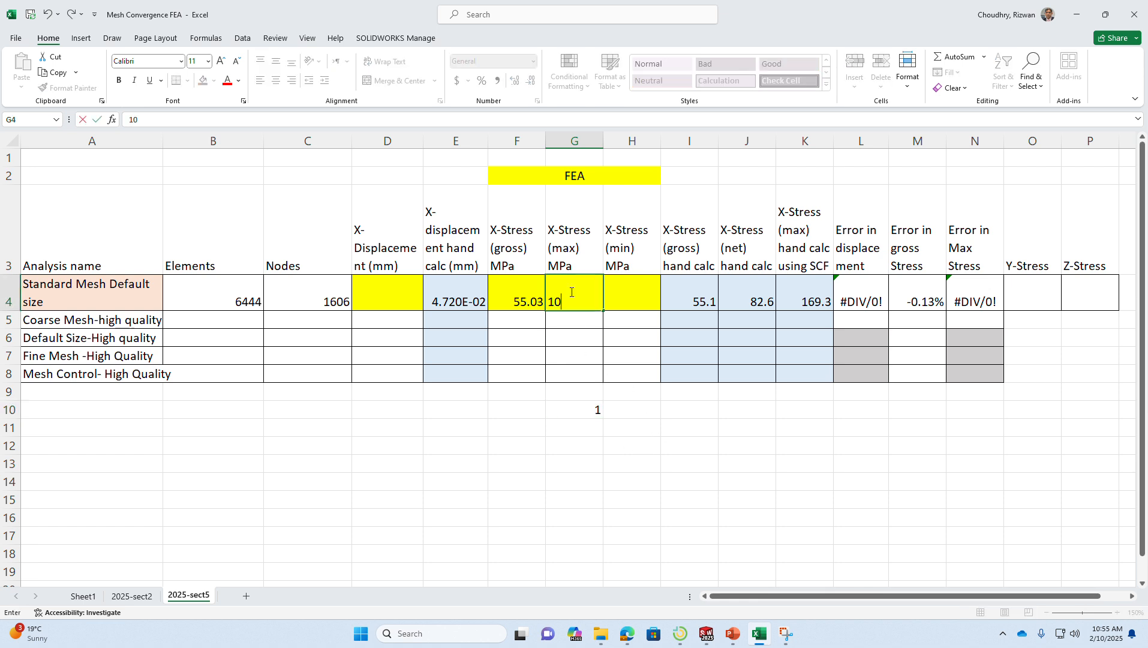
text(8.51)
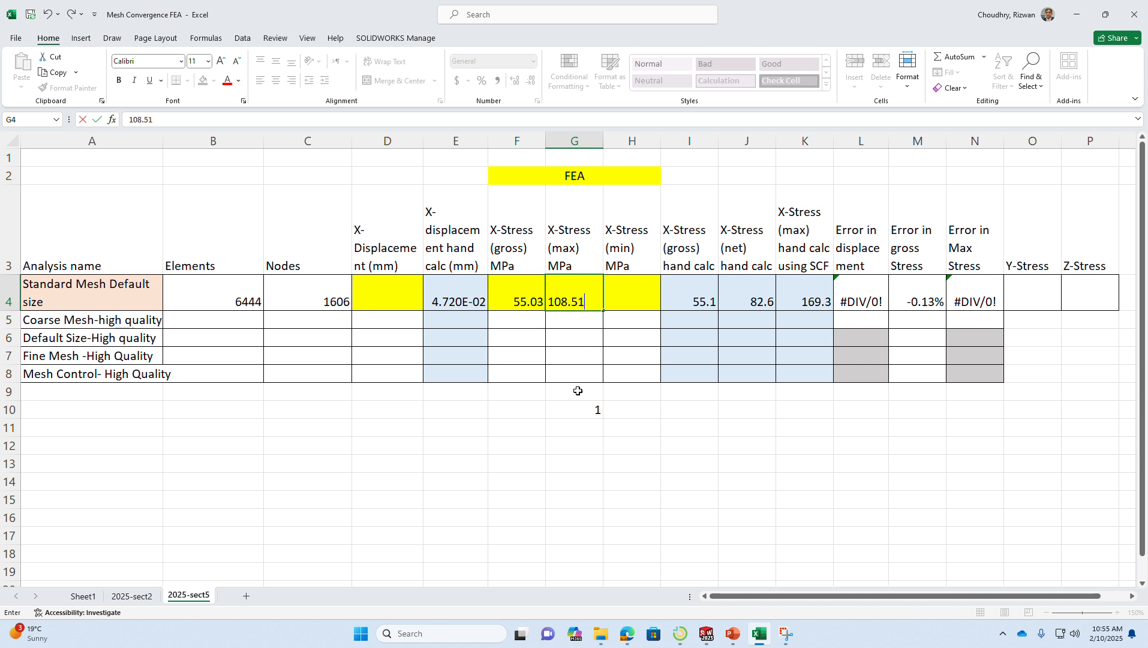
click(595, 413)
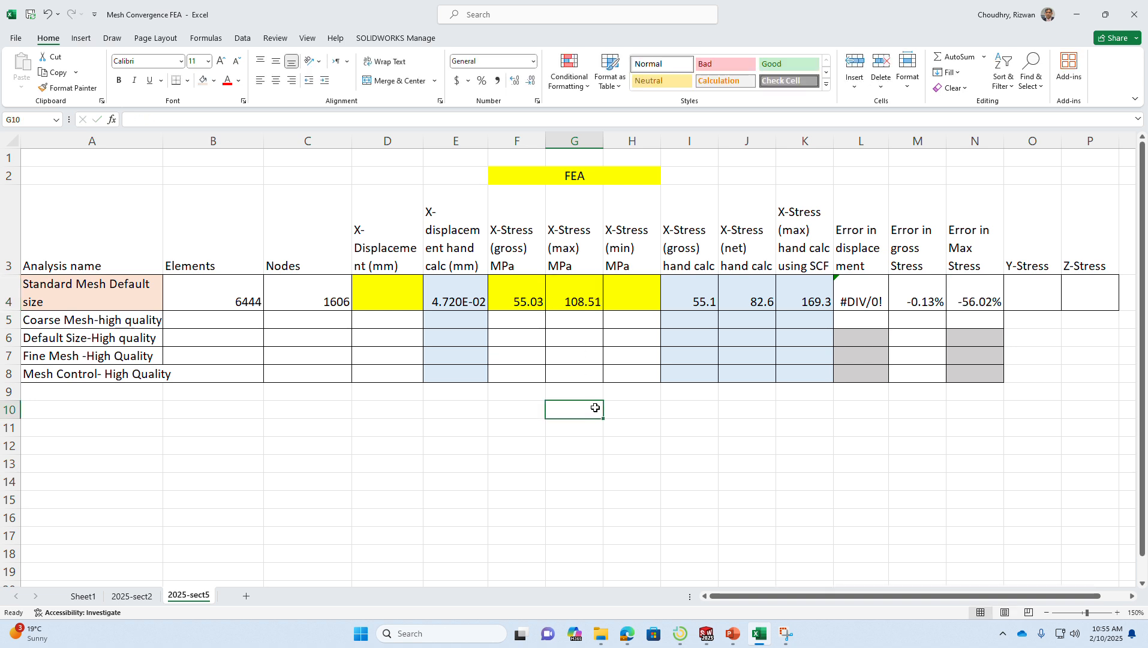
- Move the plot's minimum annotation above the bar in SOLIDWORKS and enter 13.98 as X-Stress (min) in H4 of the Excel sheet
key(alt+Tab)
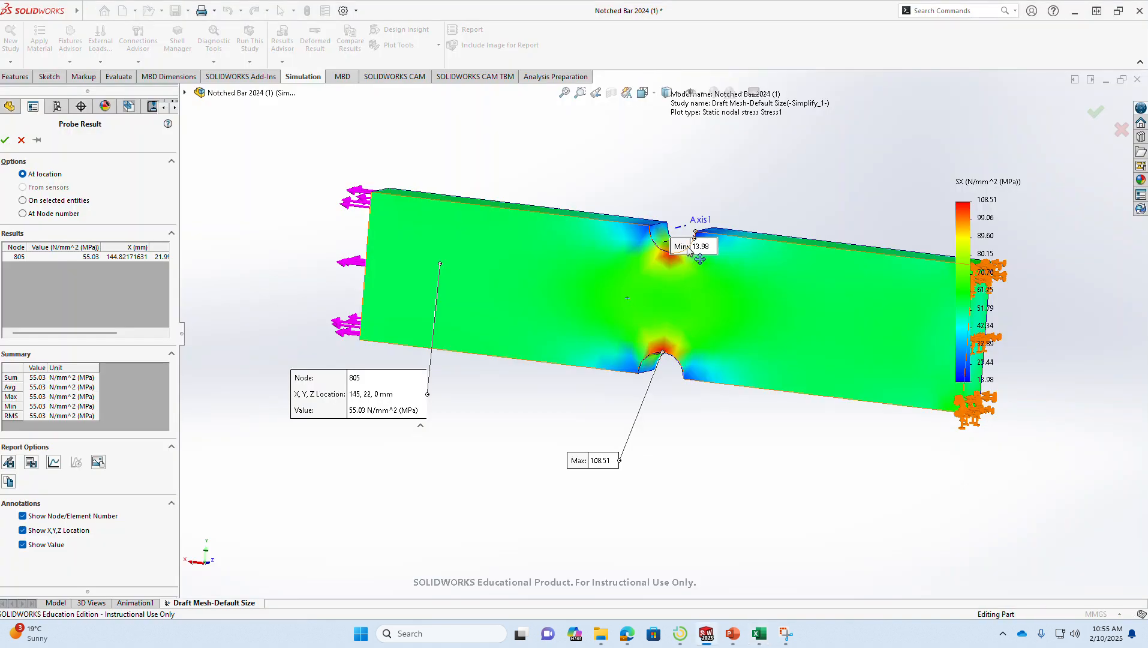
drag(689, 251, 788, 191)
key(alt+Tab)
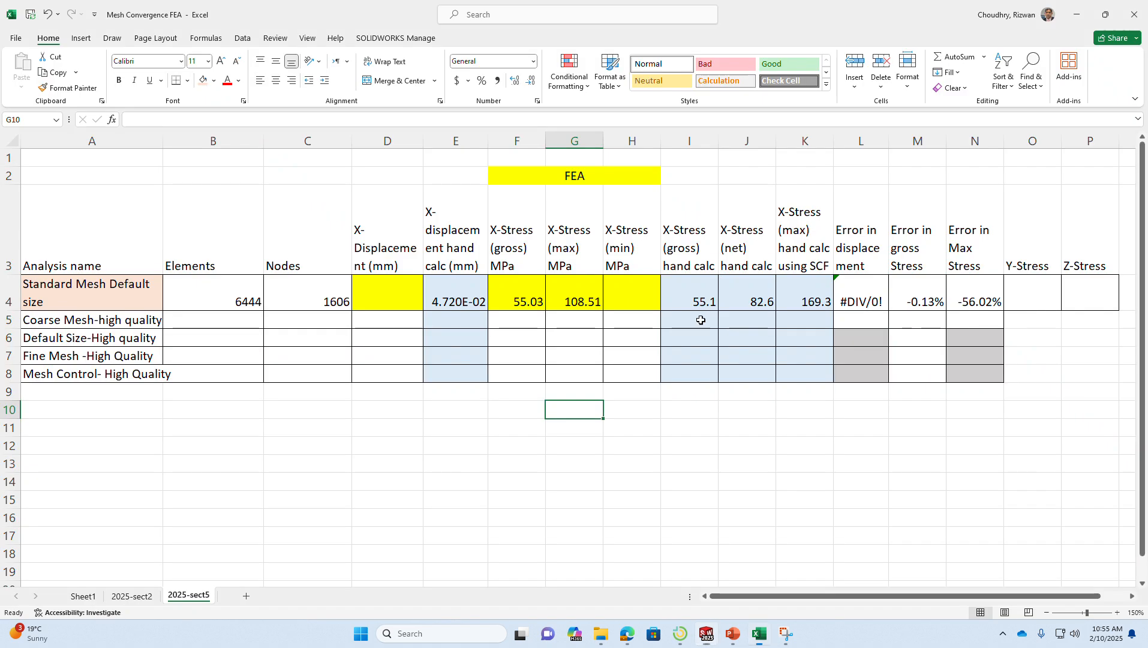
double_click(636, 296)
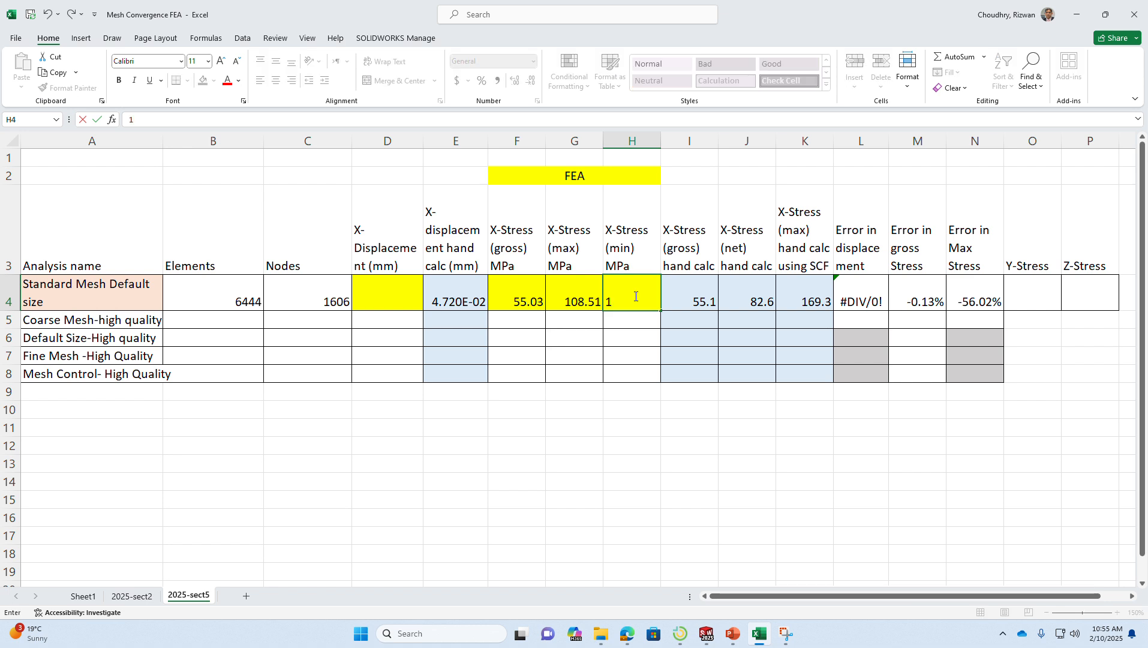
text(13.98)
key(Return)
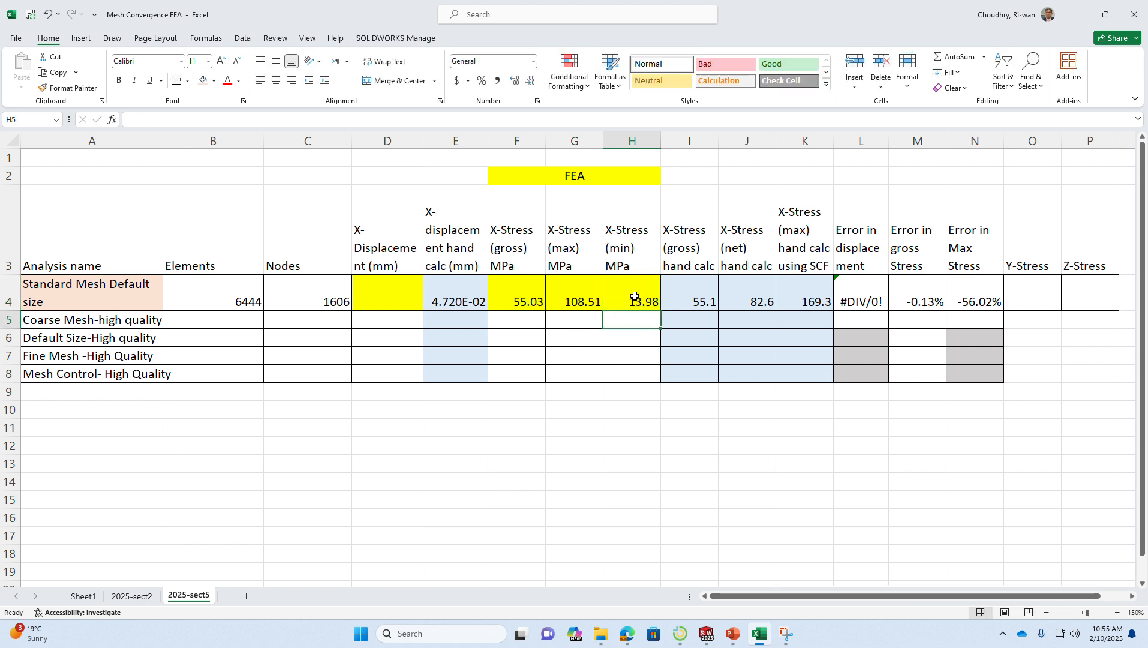
key(Return)
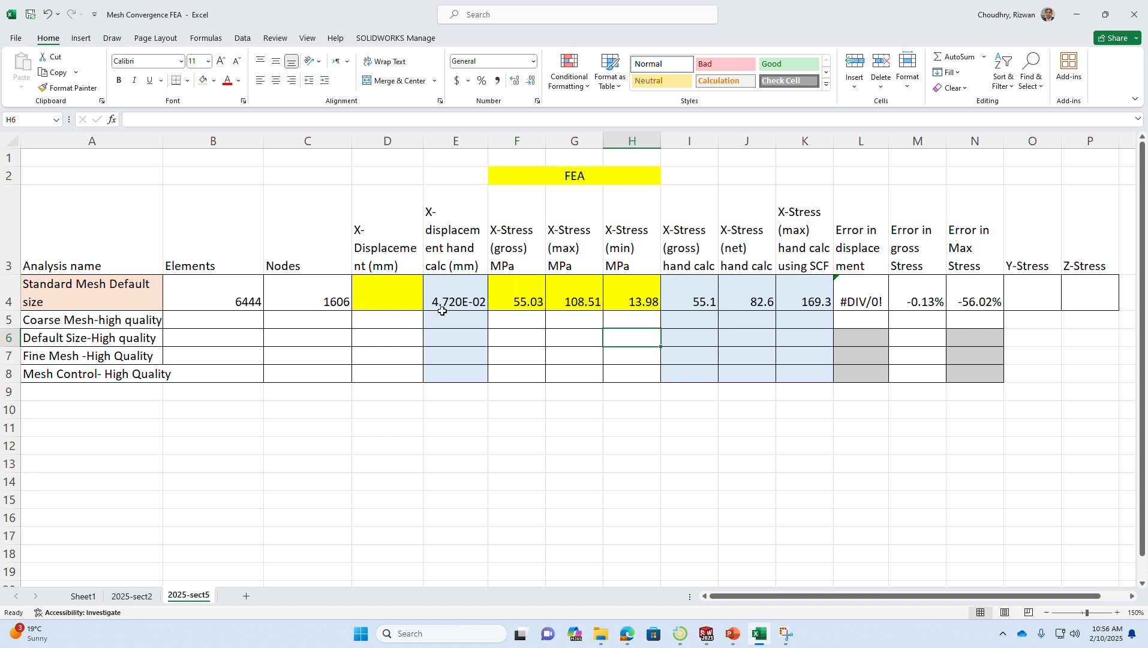
- Compare the recorded gross X-stress in F4 of the Excel sheet with the X normal stress plot in SOLIDWORKS
click(525, 300)
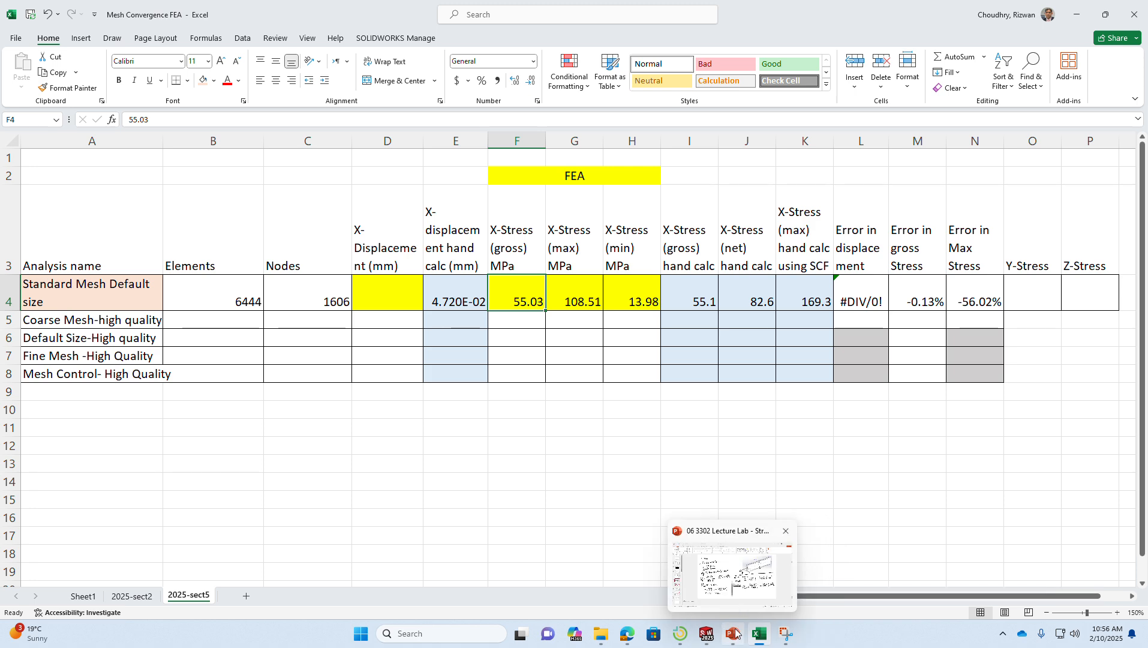
click(707, 633)
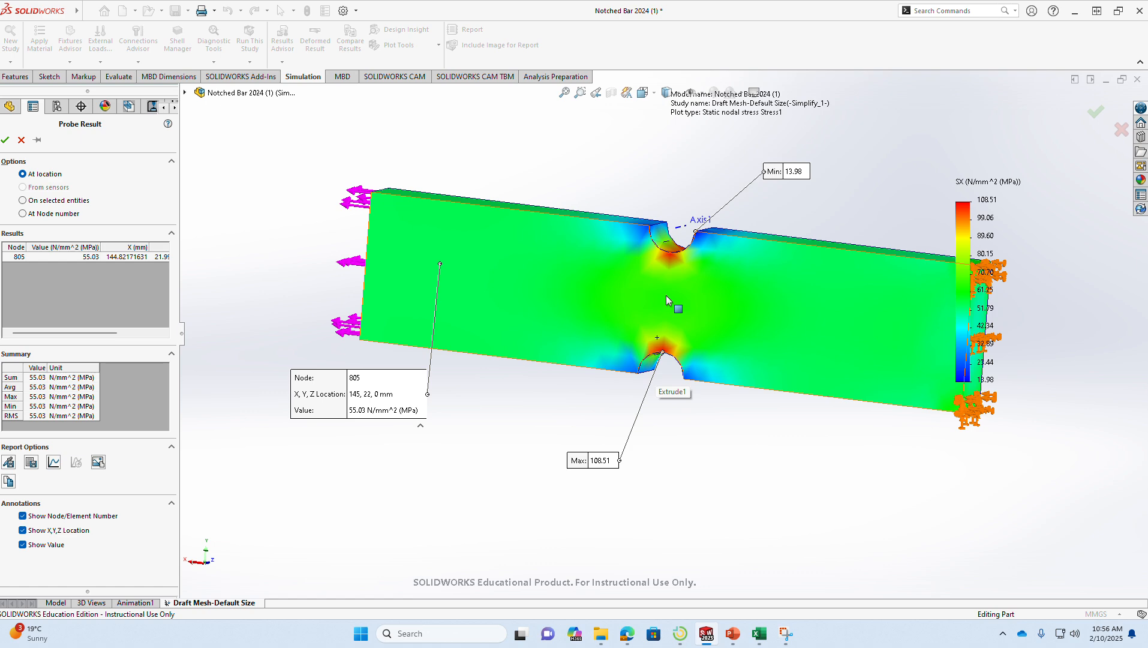
key(alt+Tab)
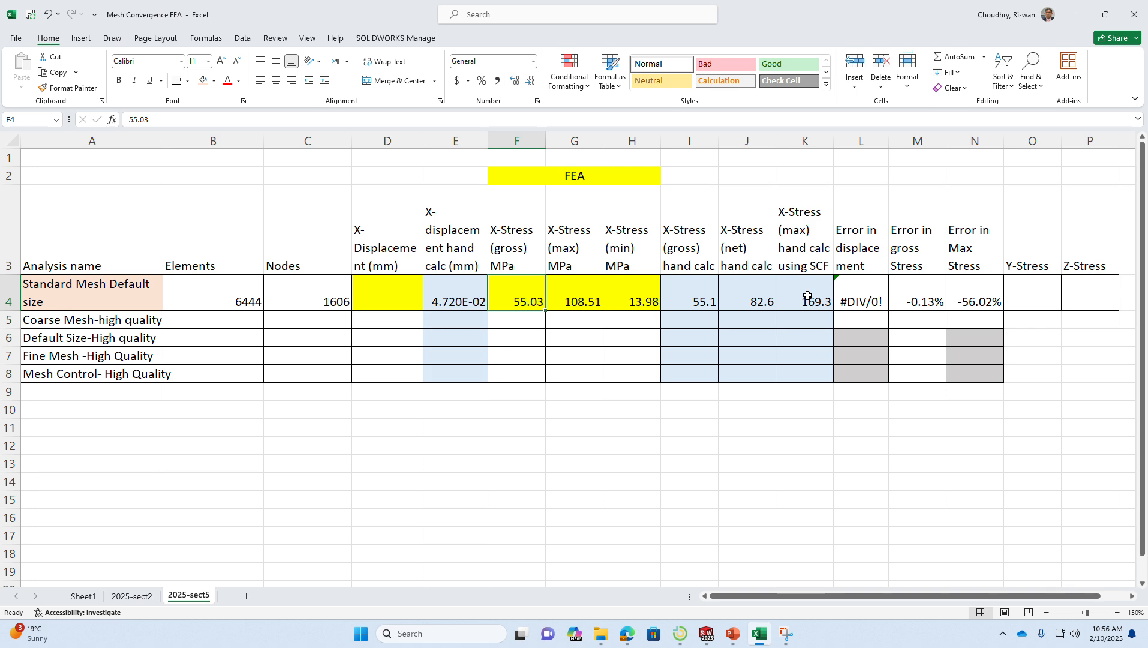
key(alt+Tab)
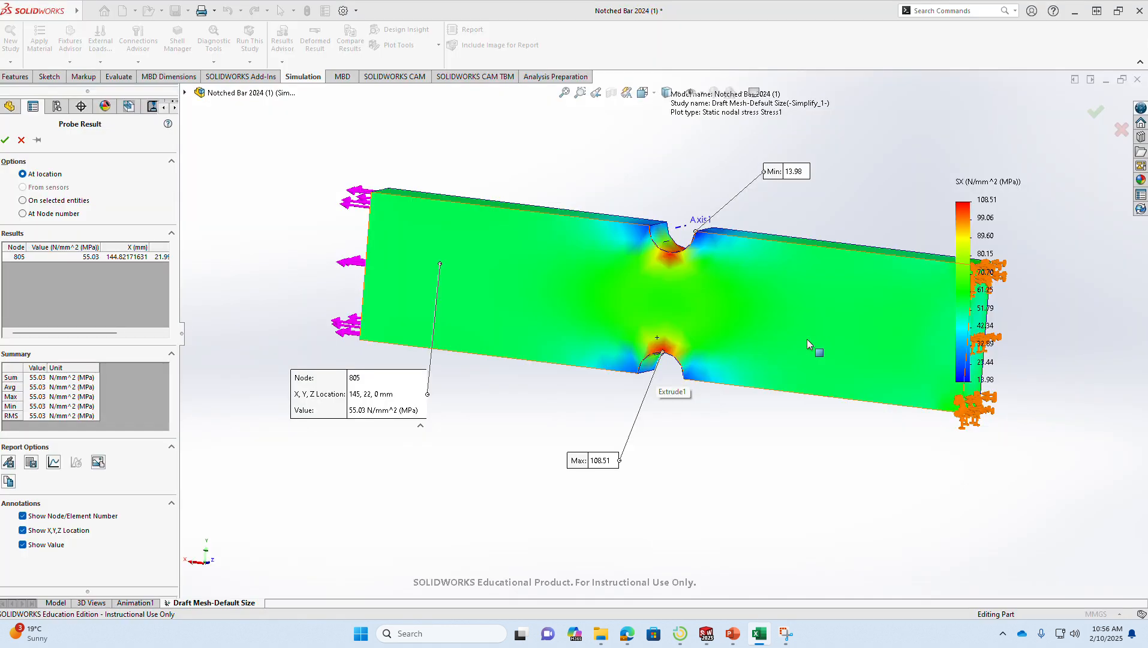
- Switch to PowerPoint and review the hand-calculation slides 7, 8 and 6 for the gross, net and maximum stresses and the displacement
click(735, 634)
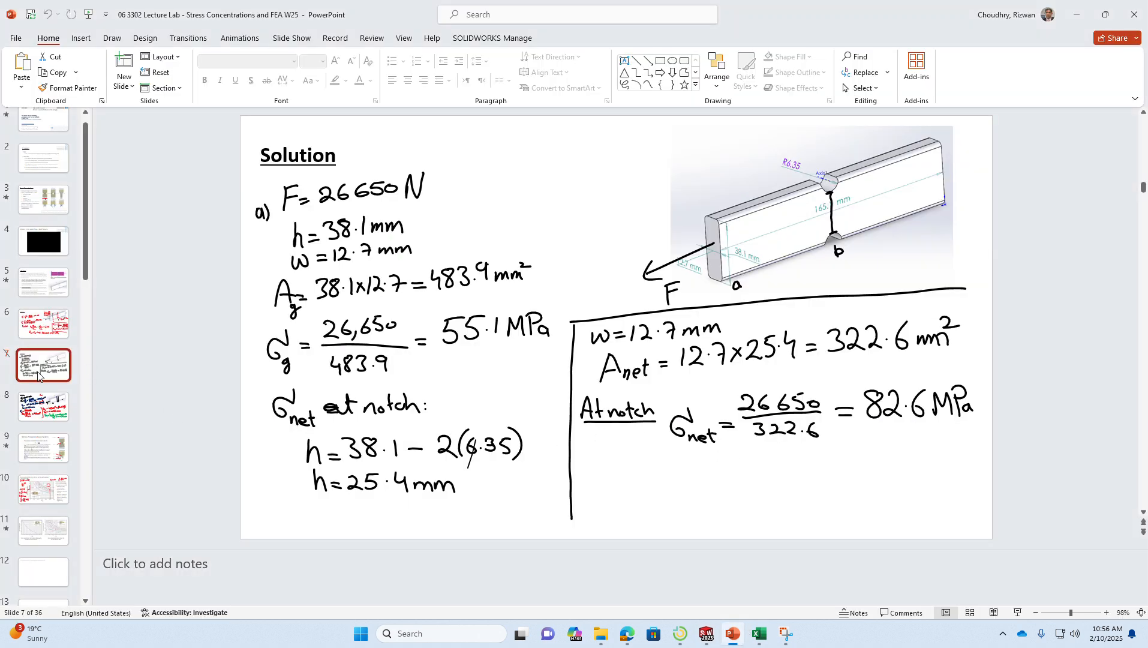
click(42, 407)
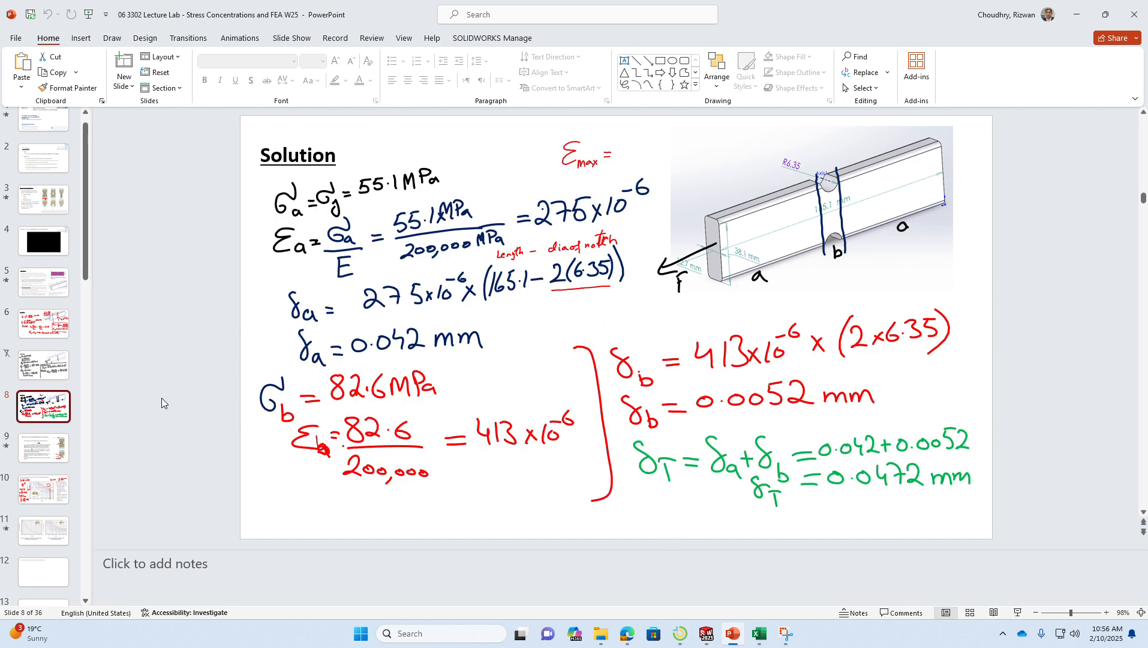
click(54, 327)
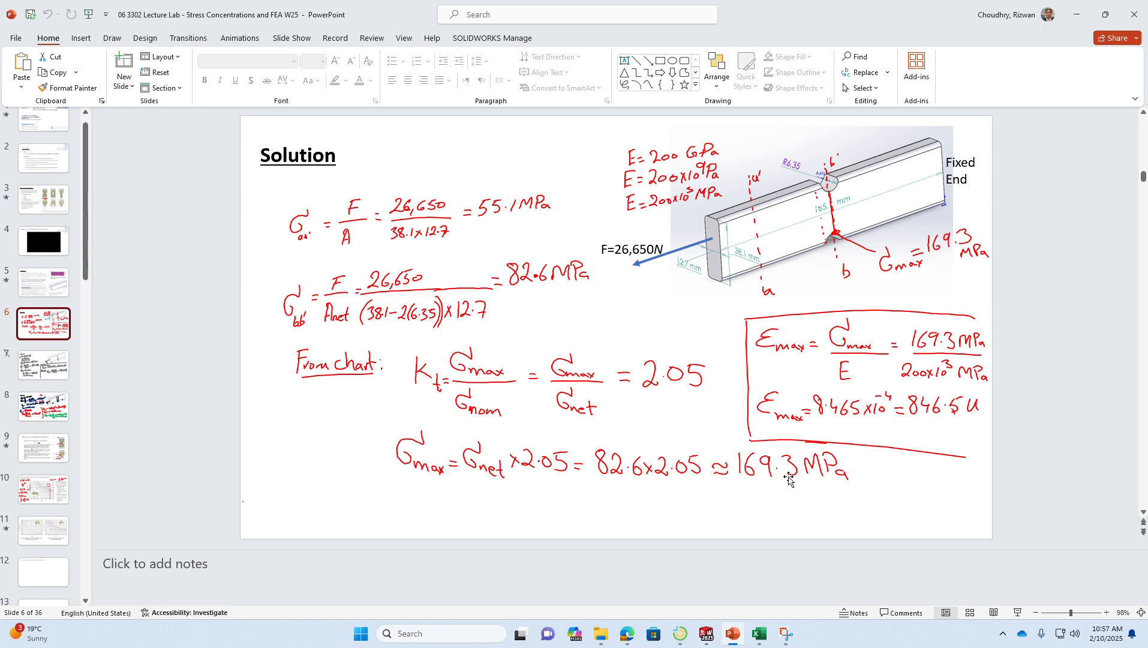
- Return to the Excel mesh convergence sheet and review the FEA stresses against the hand-calculated values
key(super+Tab)
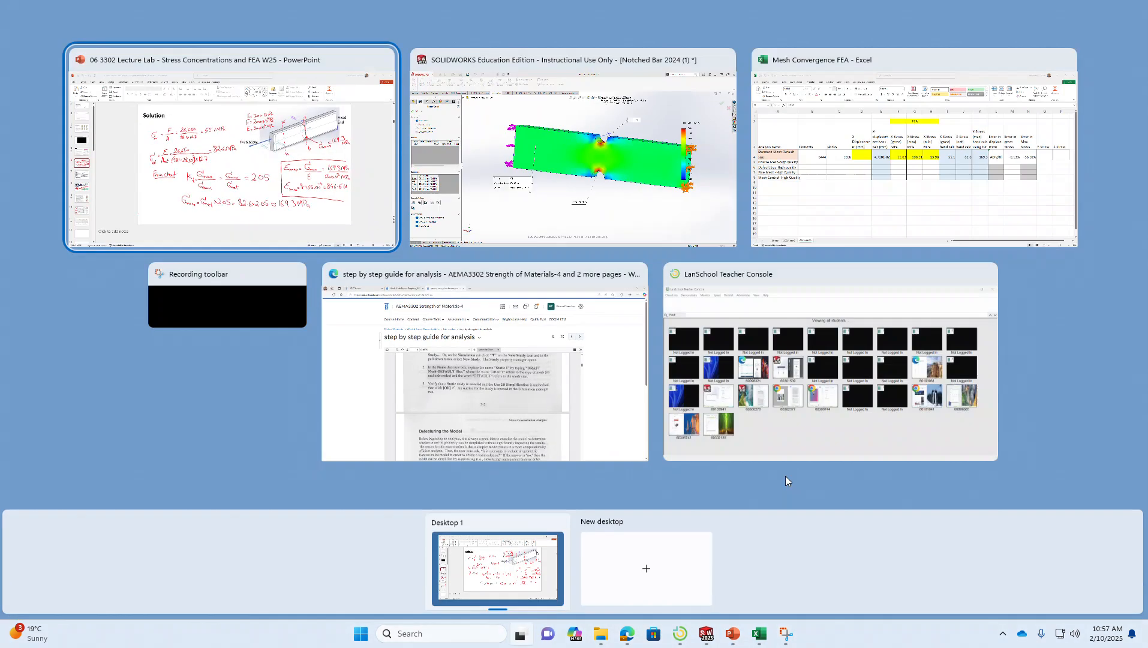
key(super+Tab)
key(alt+Tab)
key(alt+Tab)
key(alt+Tab)
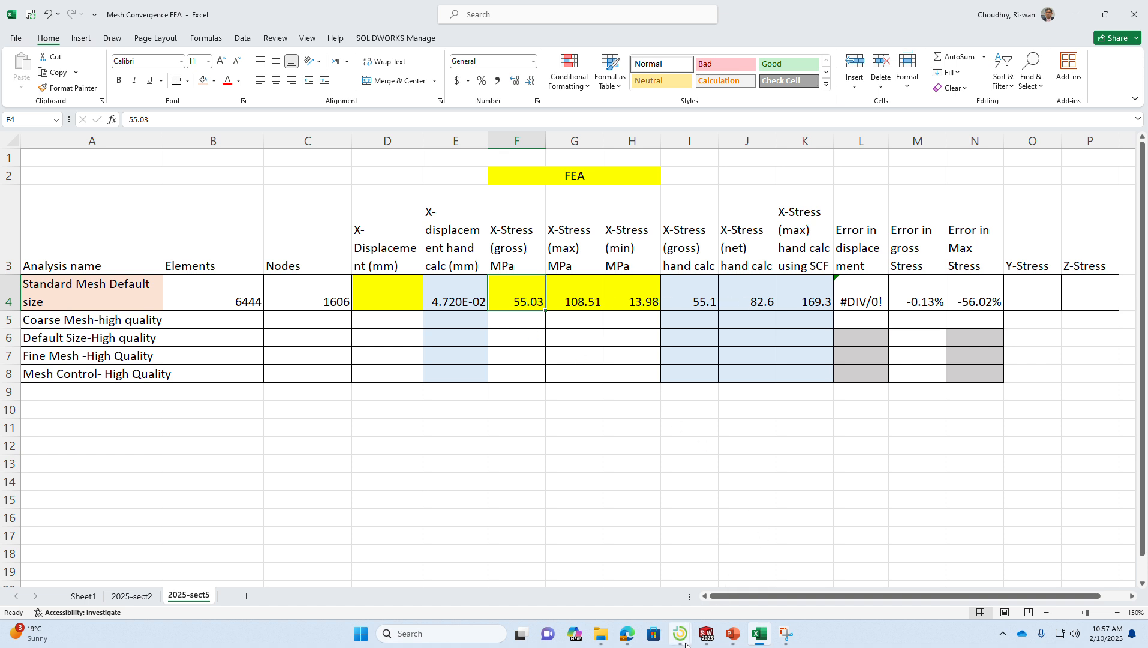
mouse_move(748, 642)
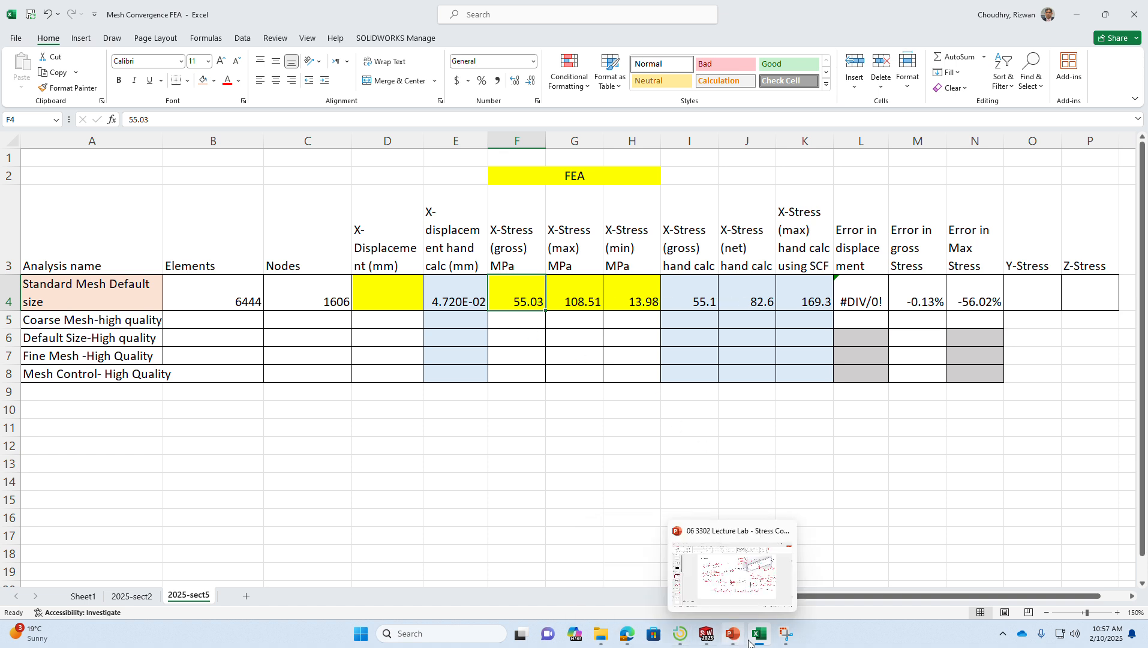
click(788, 641)
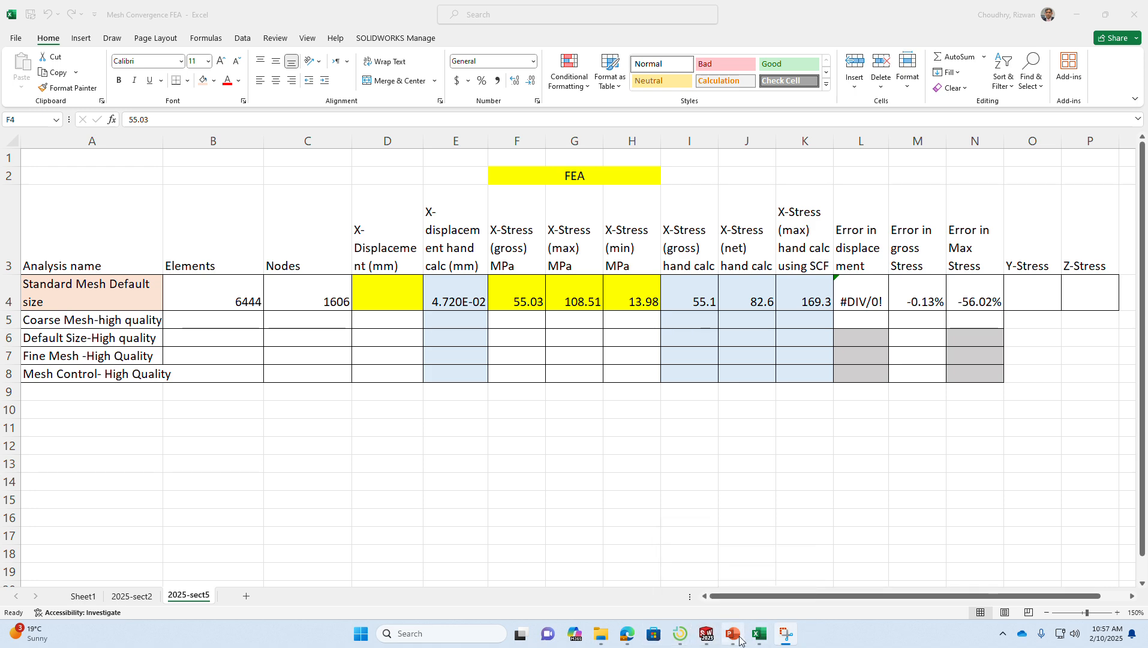
- In SOLIDWORKS, probe the X normal stress midway between the two notches and move its callout clear below the bar
click(707, 635)
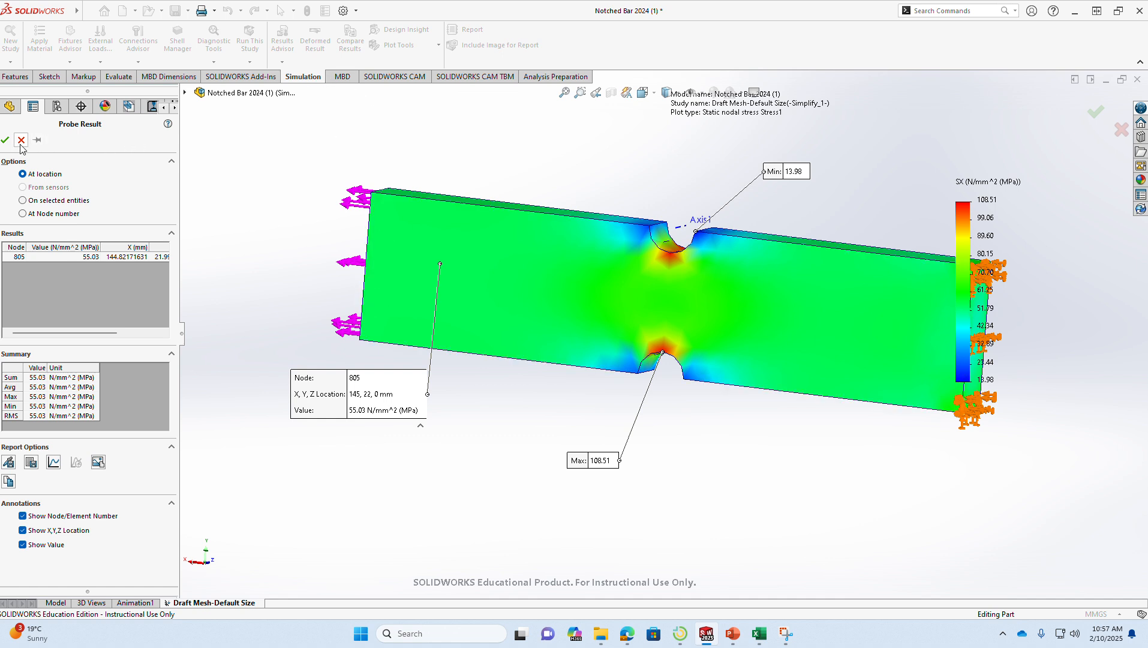
click(658, 292)
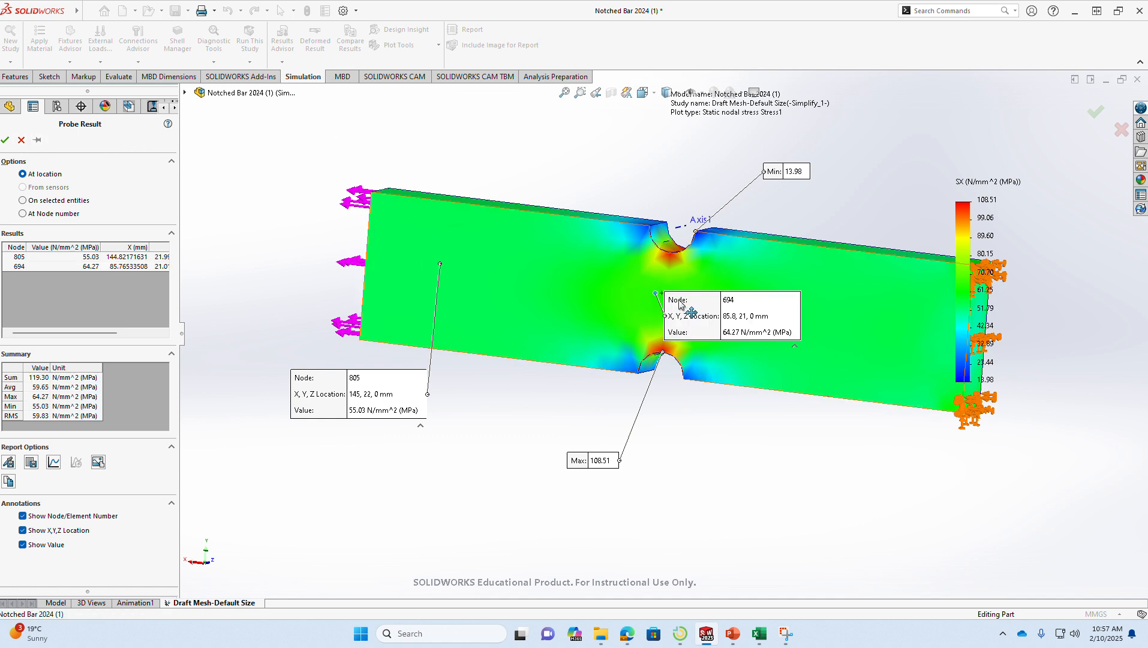
mouse_move(721, 348)
mouse_down()
mouse_move(771, 421)
mouse_move(774, 504)
mouse_up()
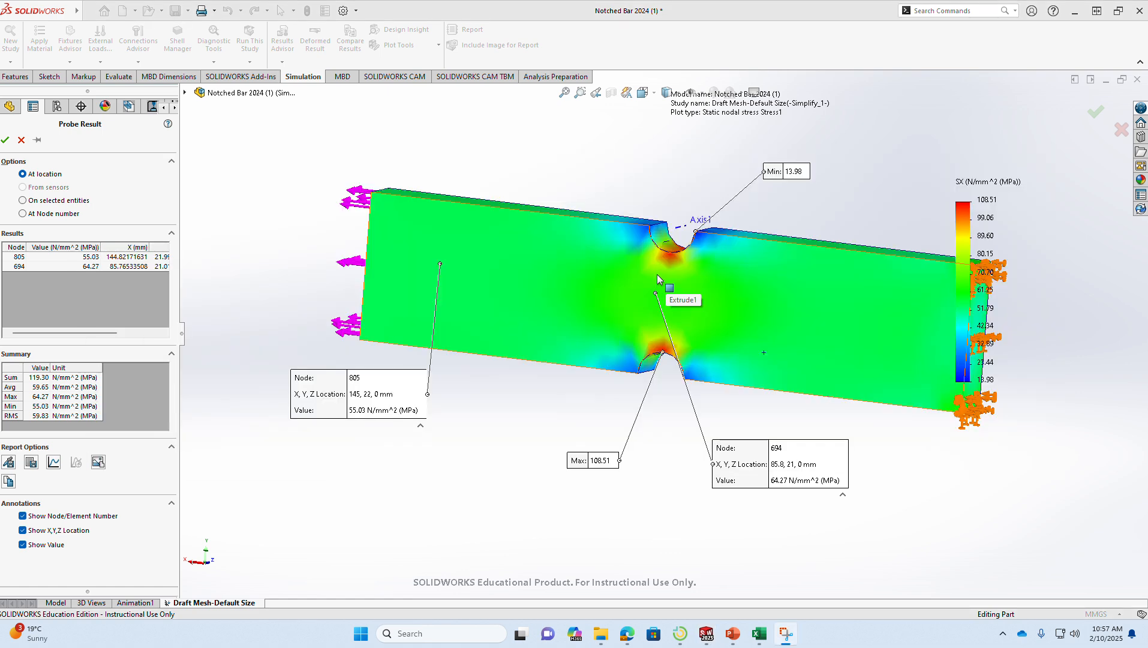
- Check the X-Displacement cell D4 for Standard Mesh Default size in the Excel sheet and return to SOLIDWORKS
key(alt+Tab)
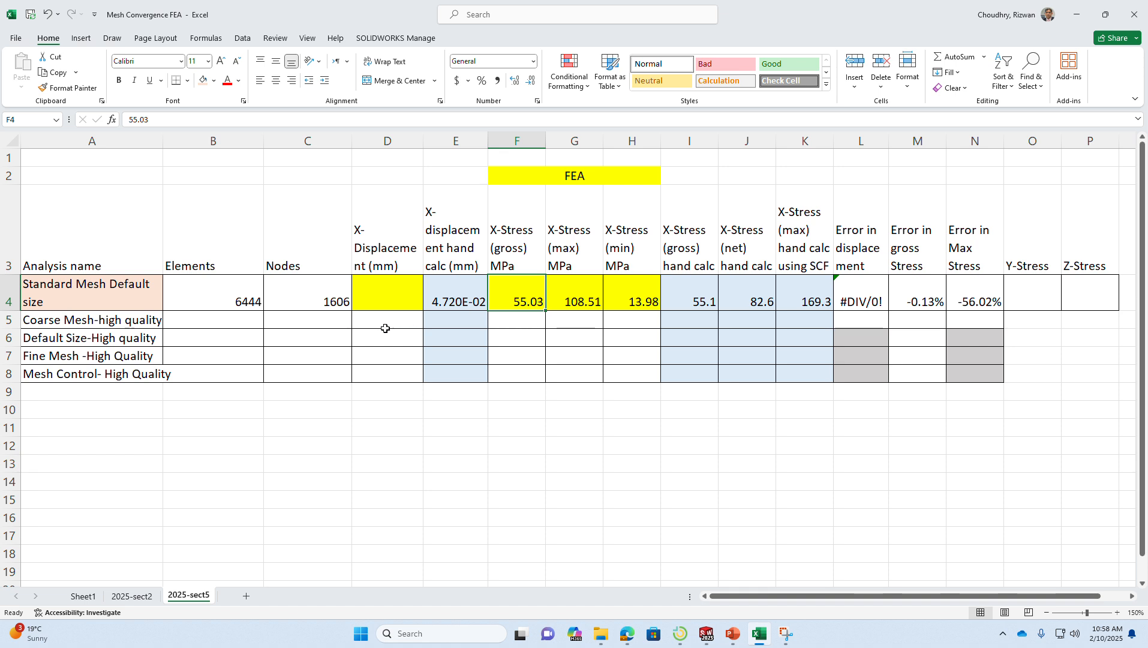
click(386, 305)
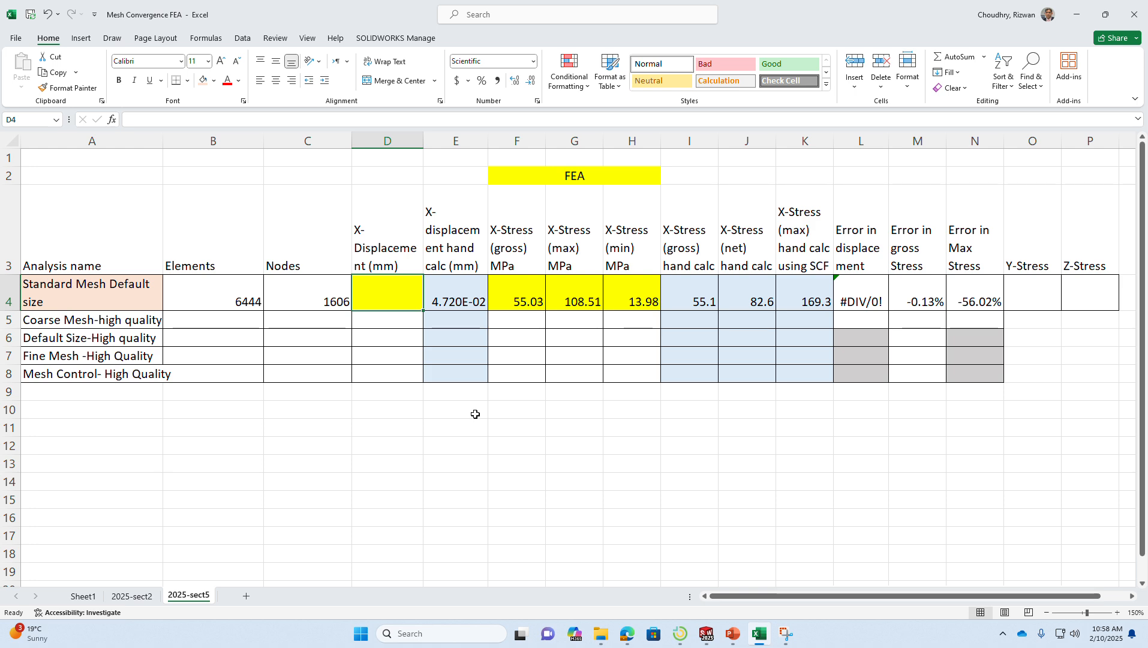
key(alt+Tab)
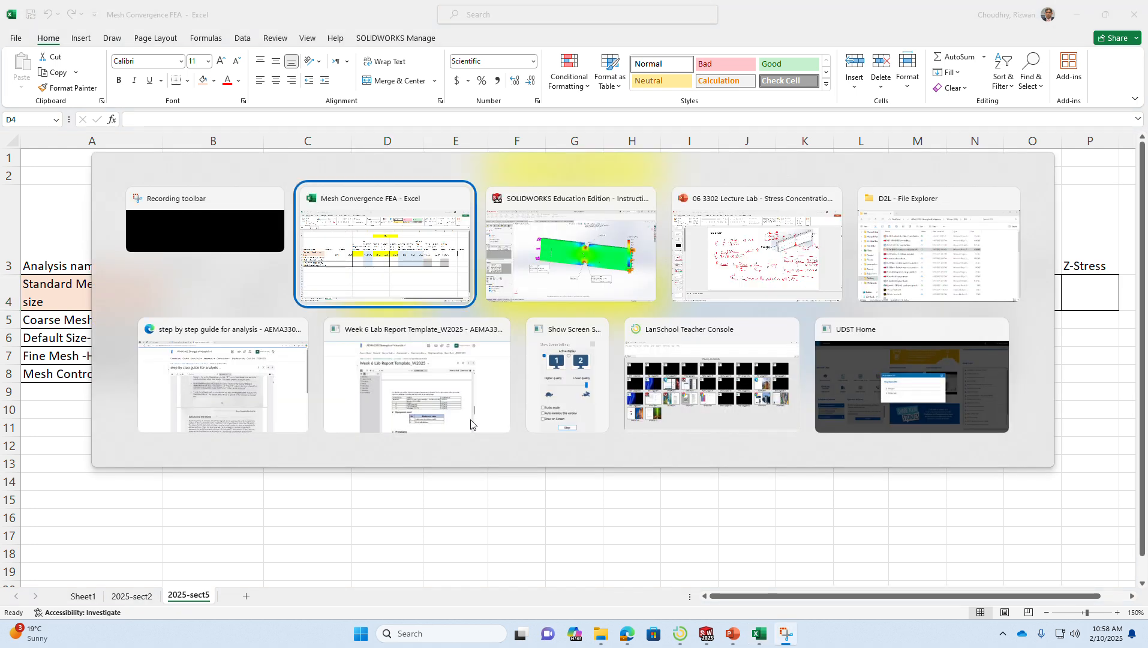
key(alt+Tab)
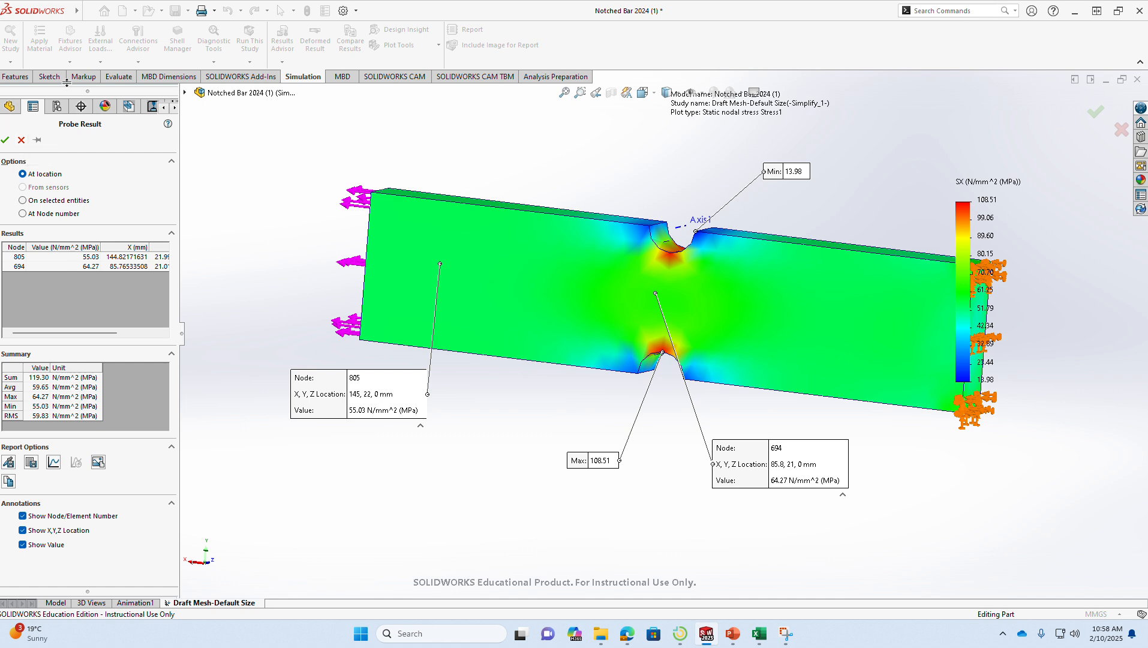
- Close the stress probe and display the resultant displacement plot Displacement1, viewing the bar from its other side
click(21, 140)
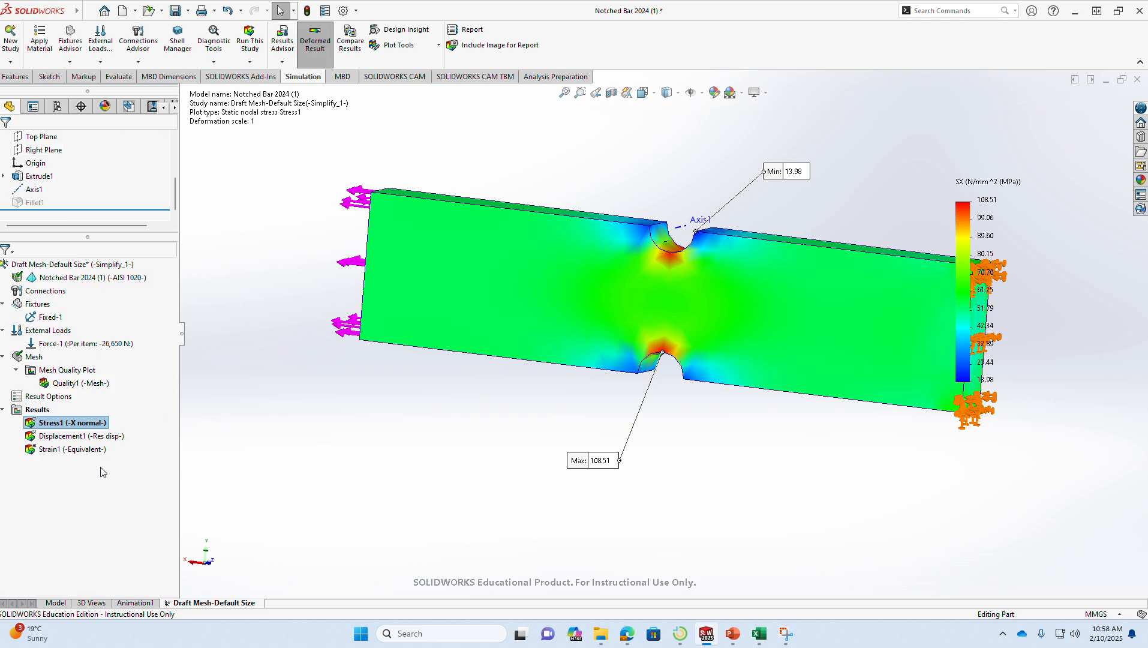
double_click(77, 440)
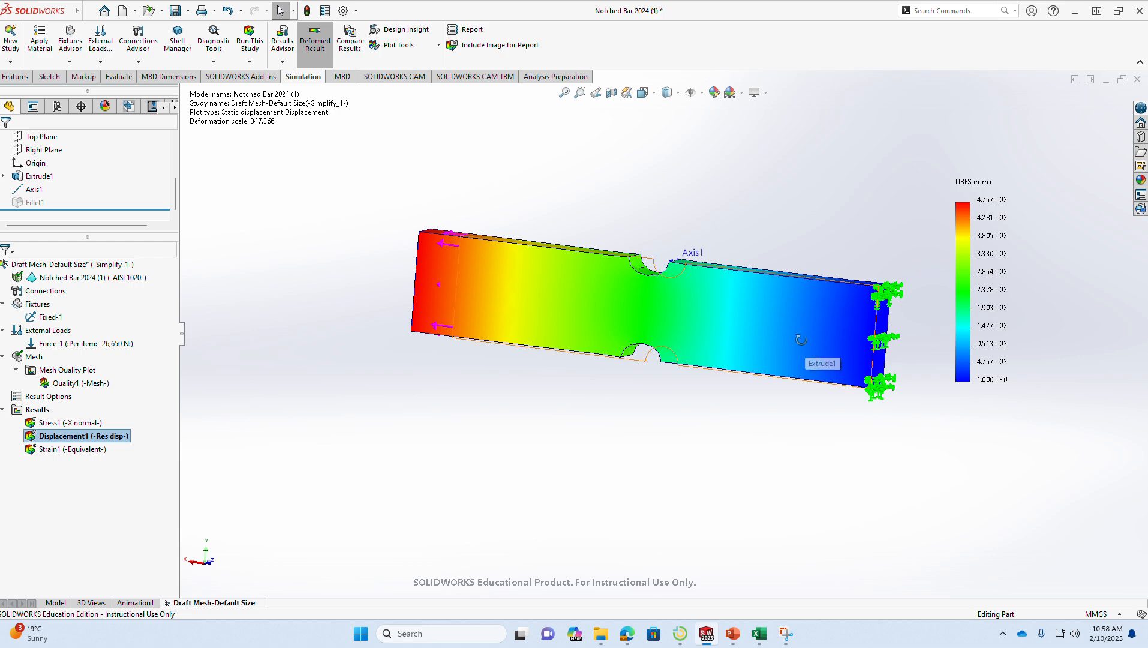
middle_drag(801, 339, 513, 340)
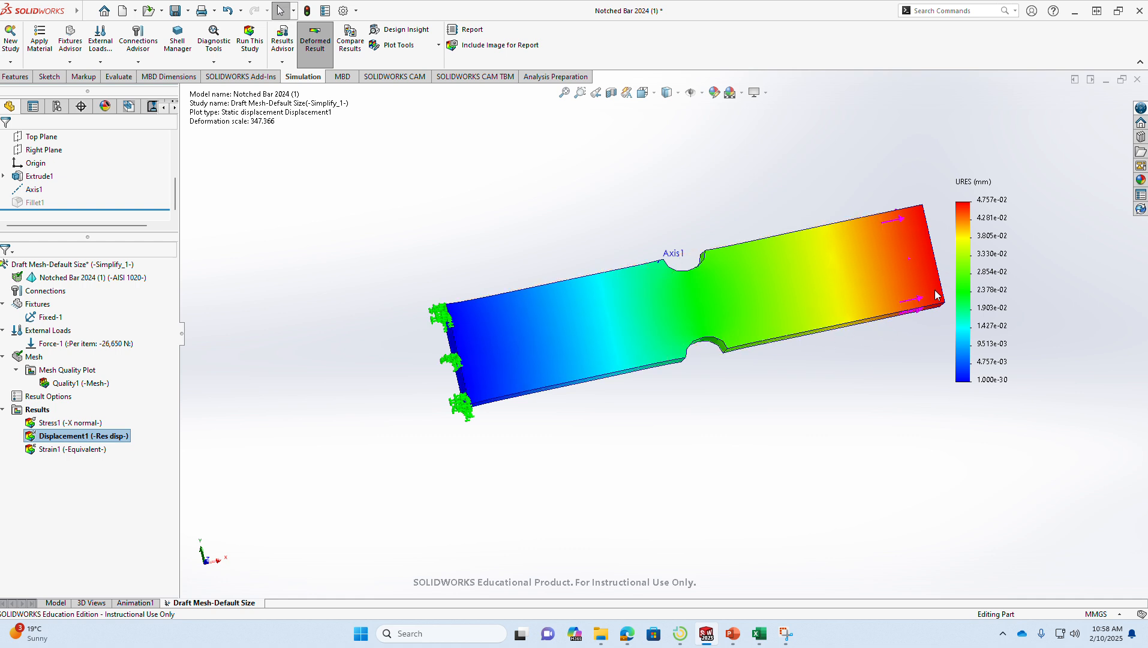
middle_drag(915, 295, 529, 334)
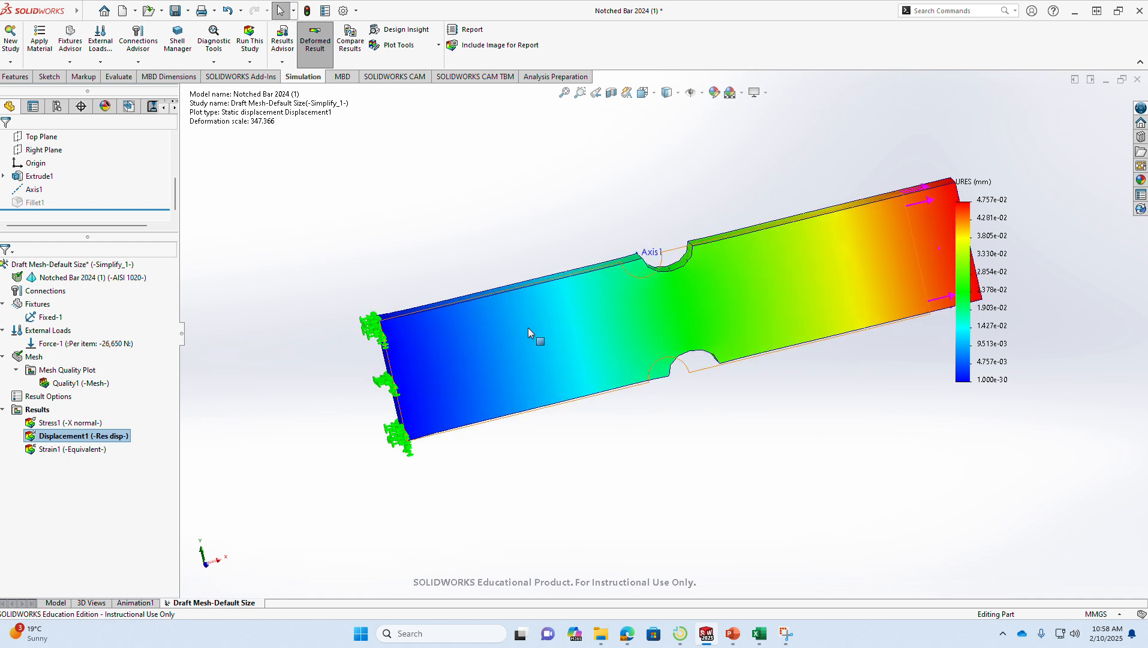
scroll(659, 331, up, 3)
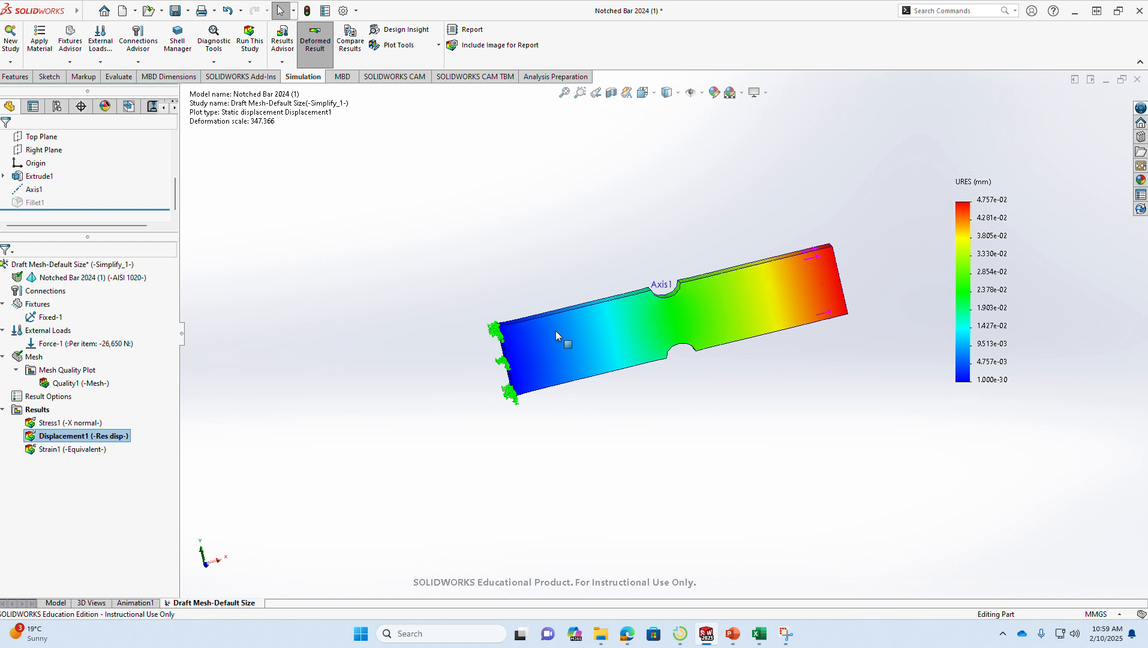
- Define a new displacement plot of UX: X Displacement in mm, with true-scale deformed shape and floating number format
right_click(43, 409)
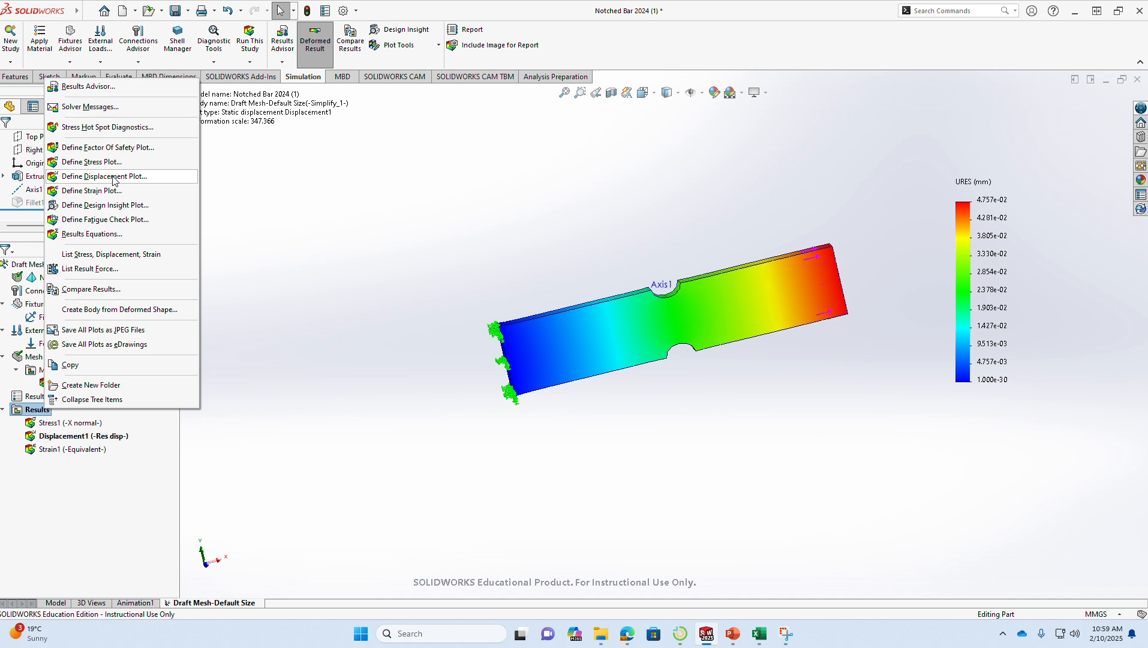
click(113, 177)
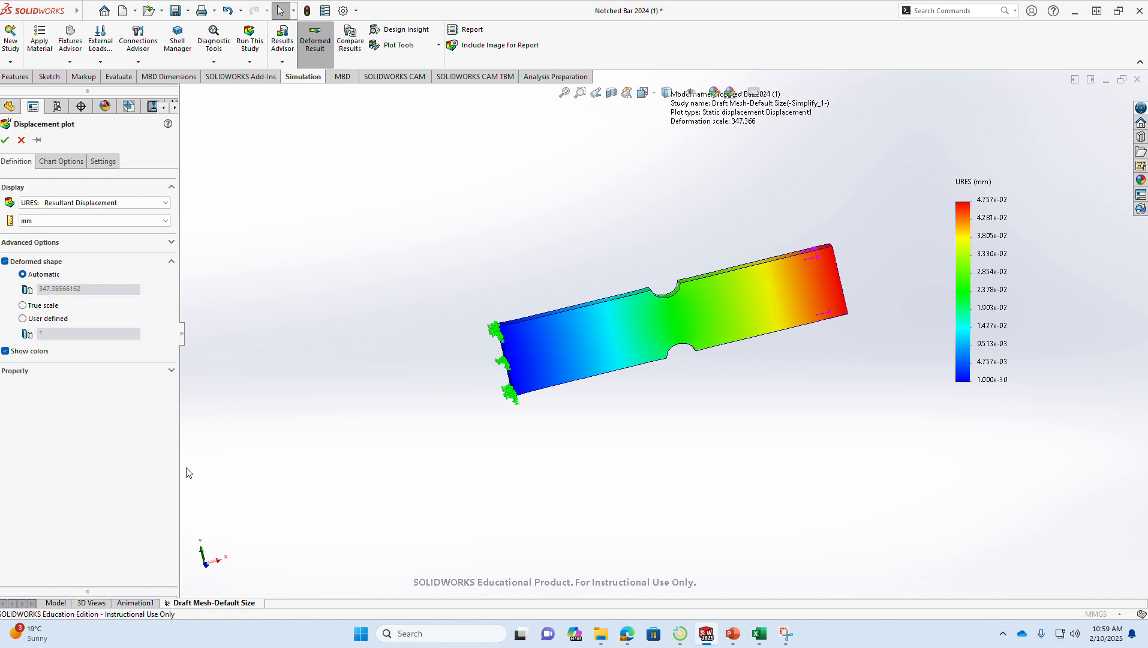
click(125, 204)
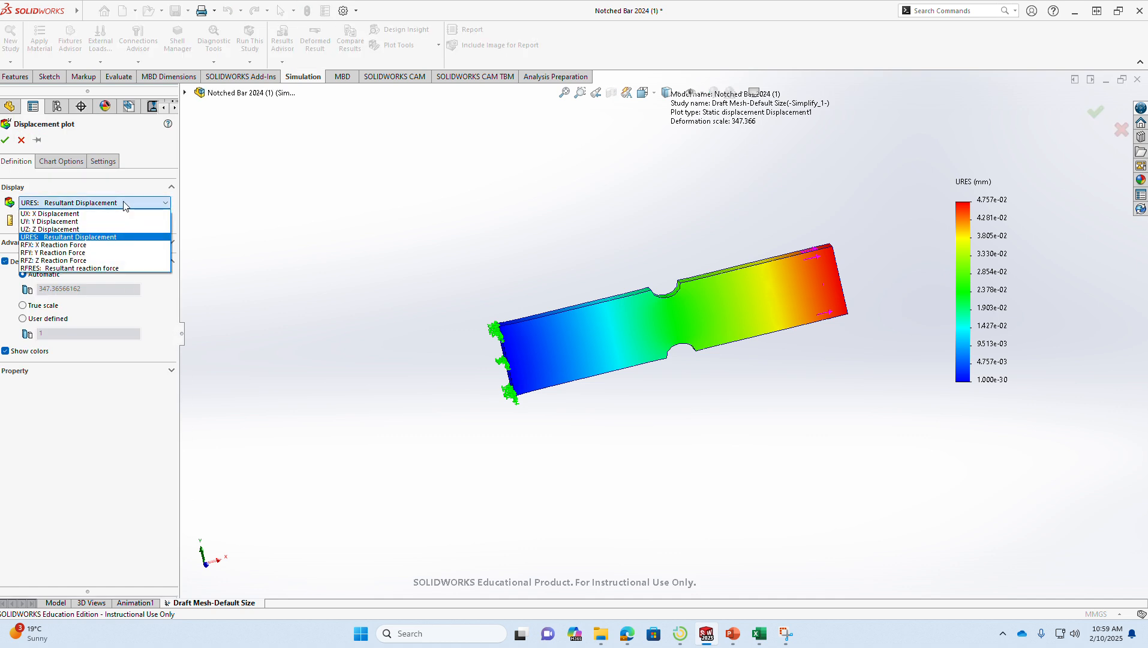
click(83, 214)
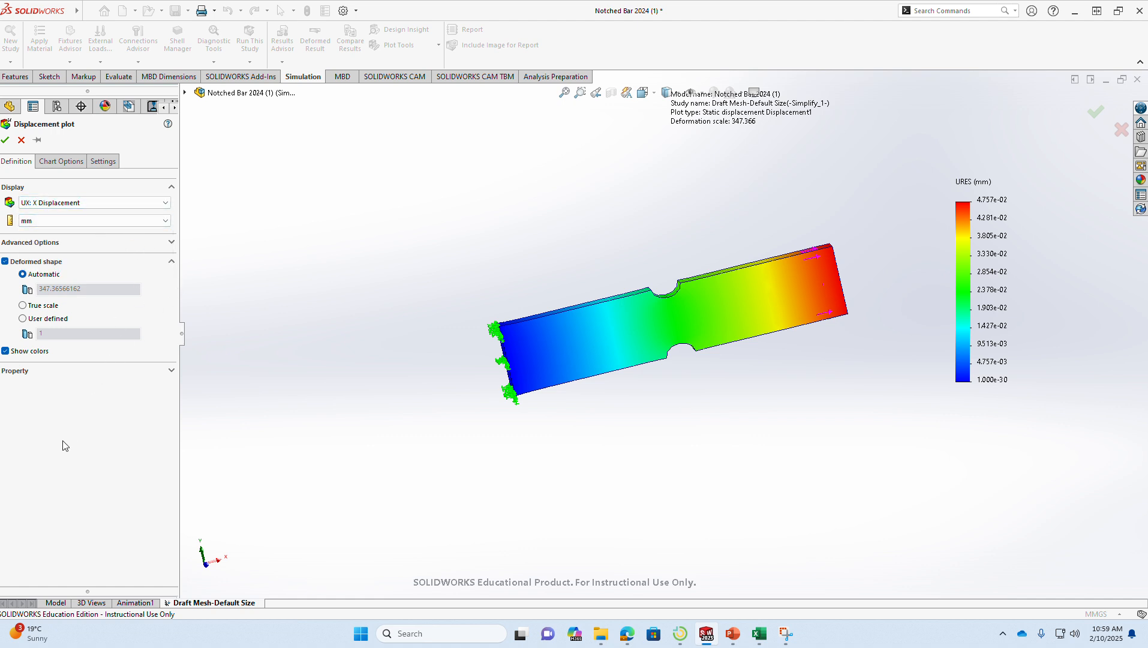
click(39, 307)
click(67, 162)
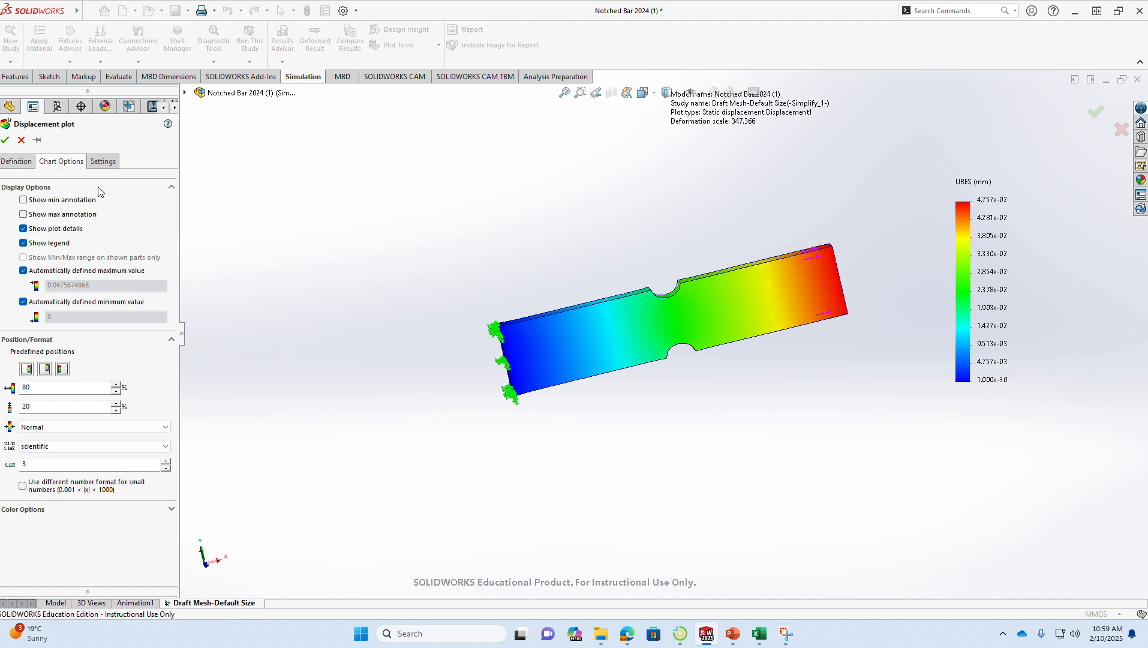
click(165, 447)
click(96, 466)
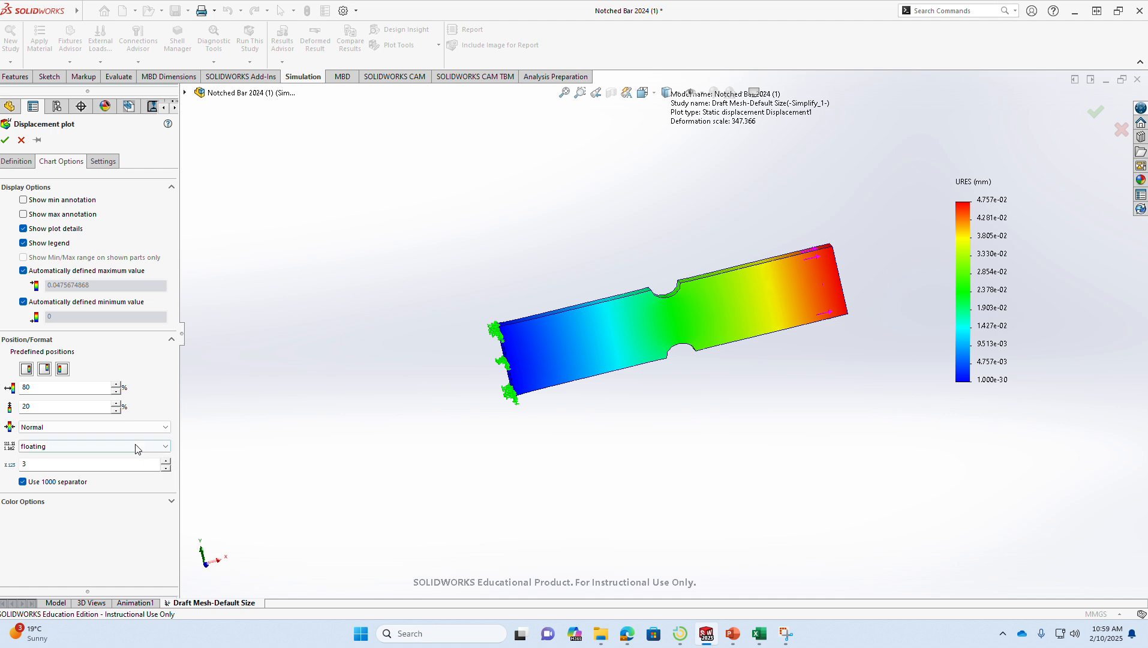
click(5, 141)
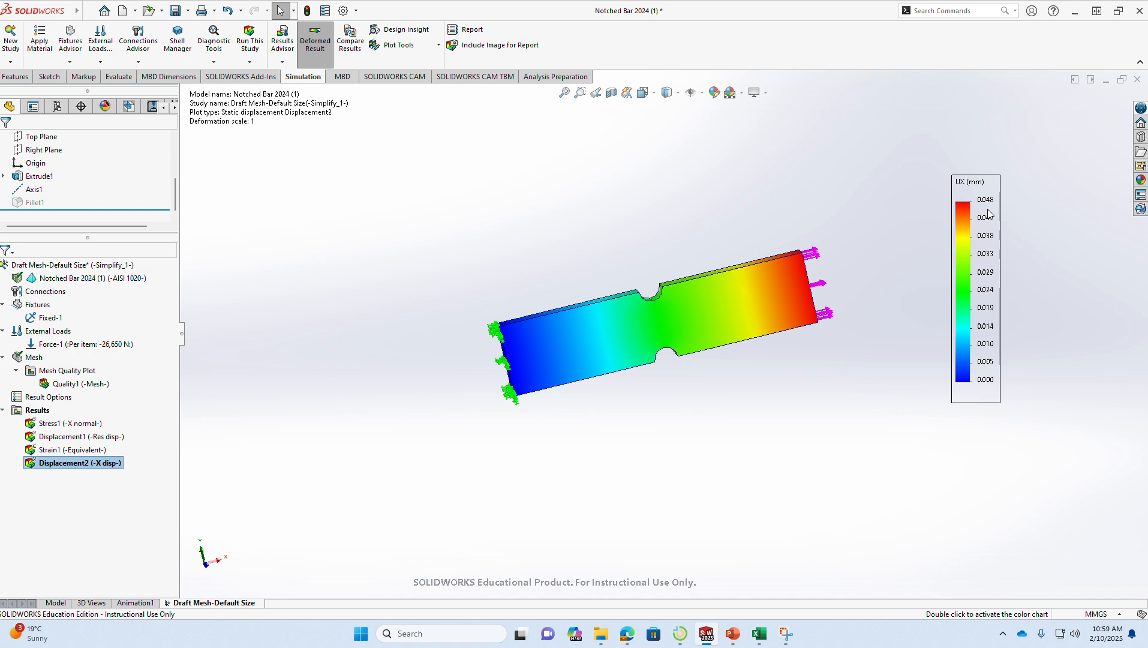
- Set the number format of the Displacement2 (X displacement) plot's legend to scientific
right_click(85, 467)
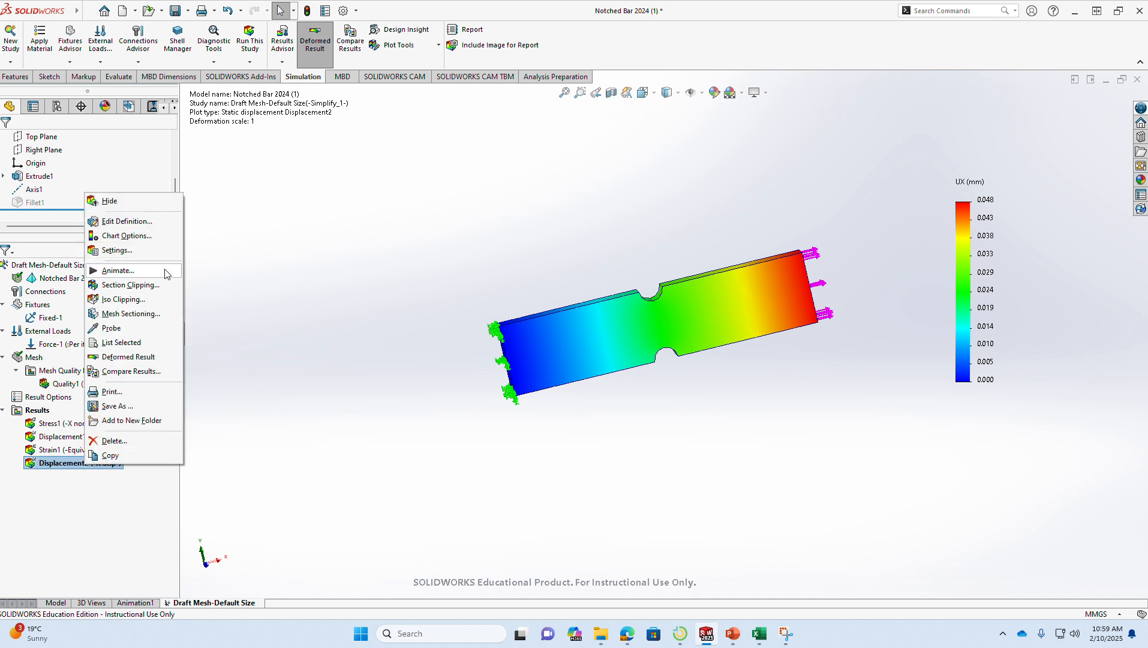
click(132, 224)
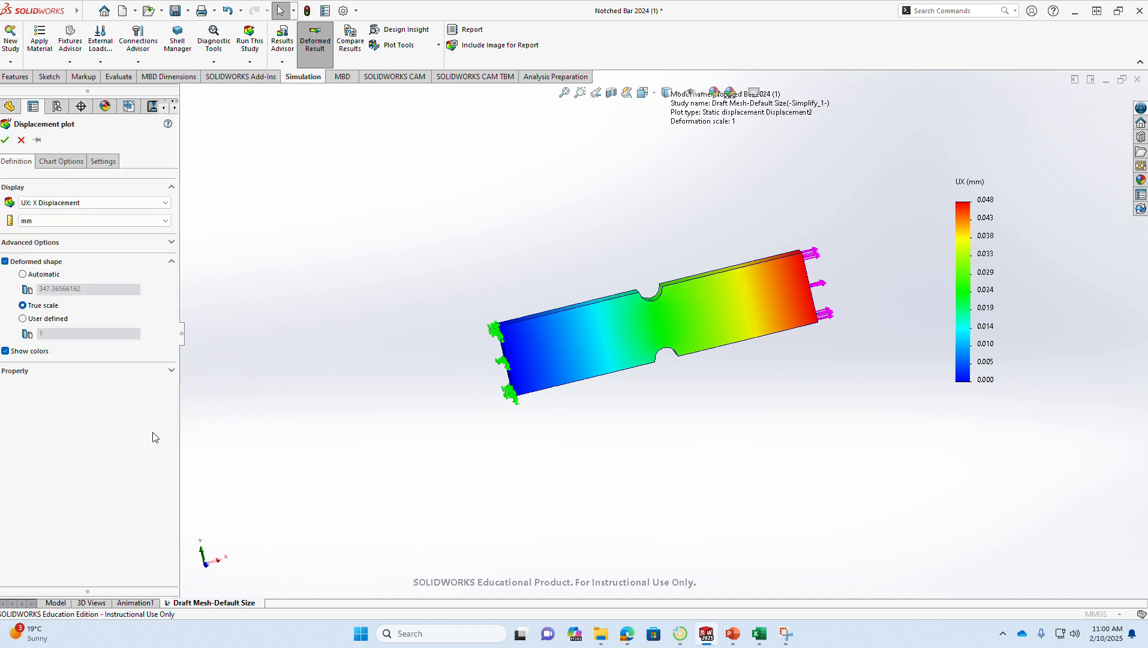
click(72, 162)
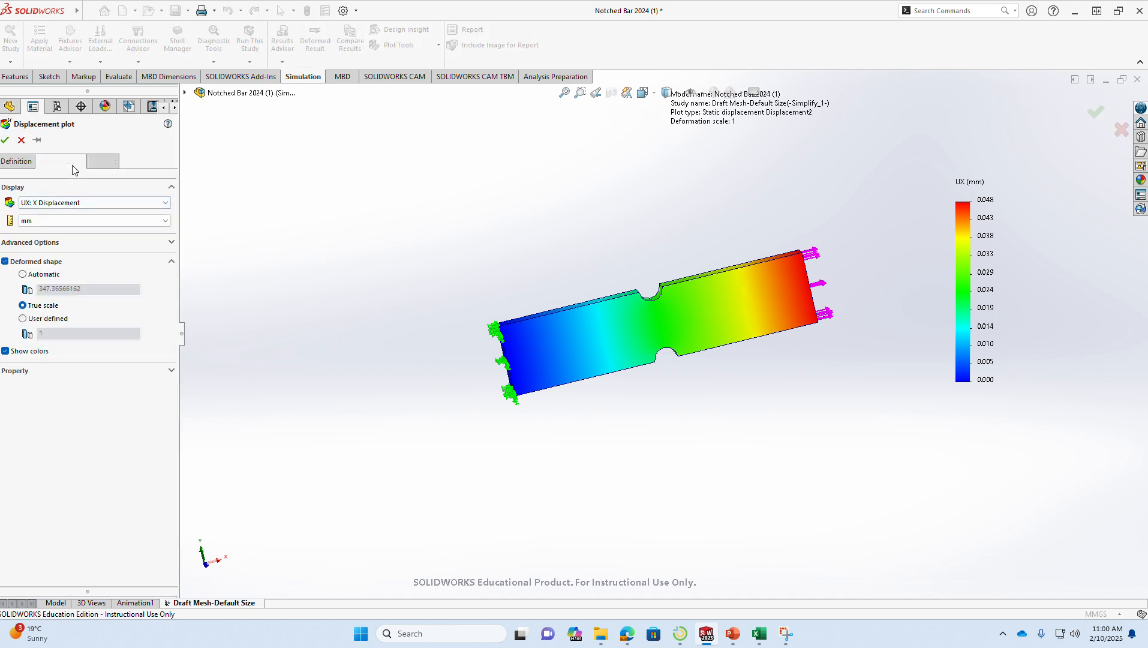
click(155, 446)
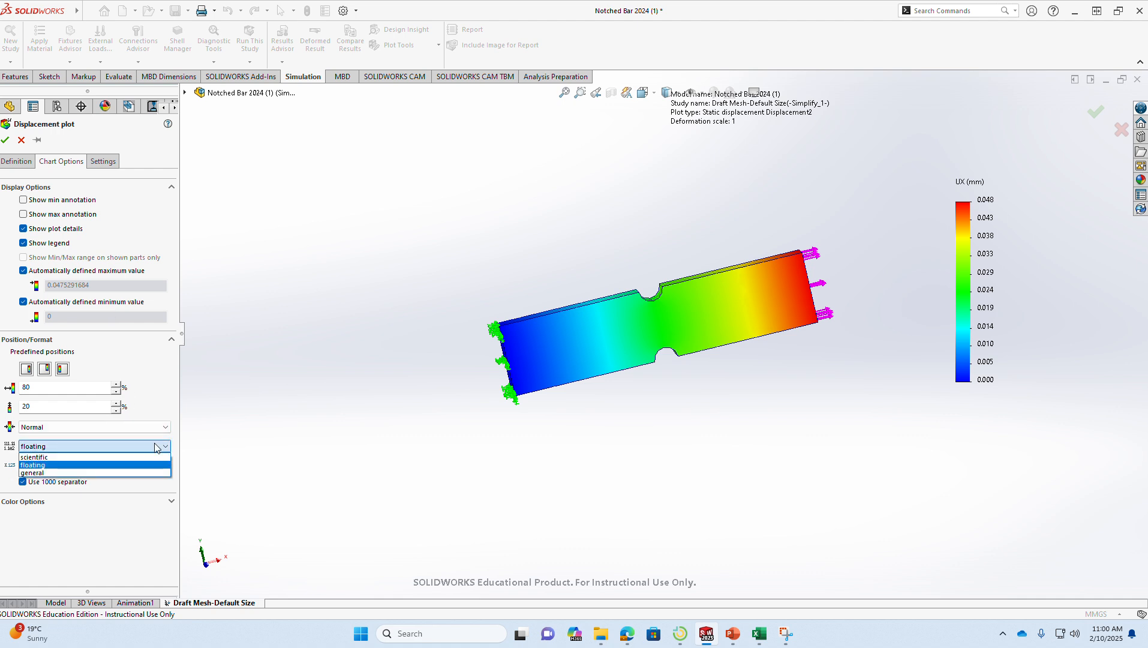
click(144, 464)
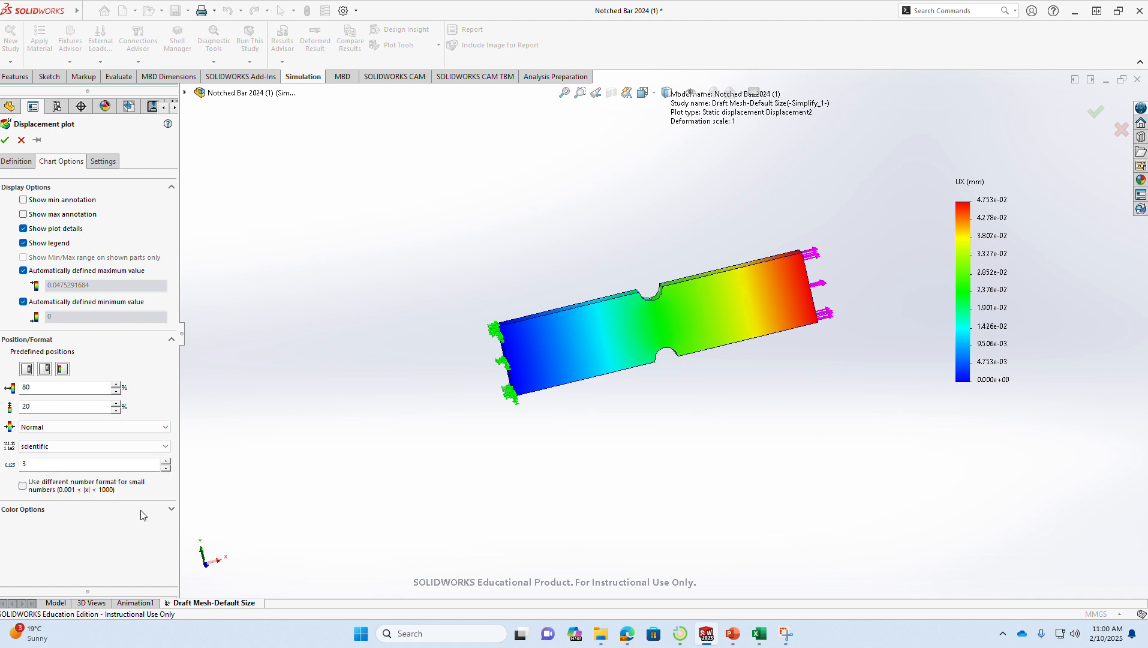
click(5, 142)
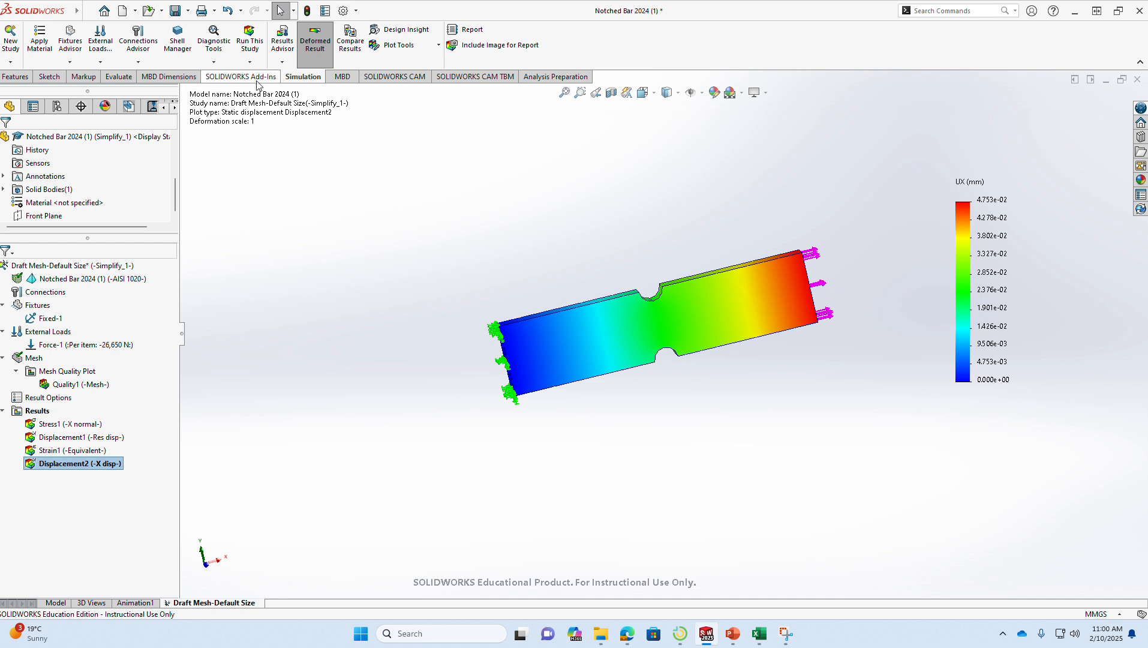
- Show the minimum and maximum annotations on the X displacement plot
right_click(67, 463)
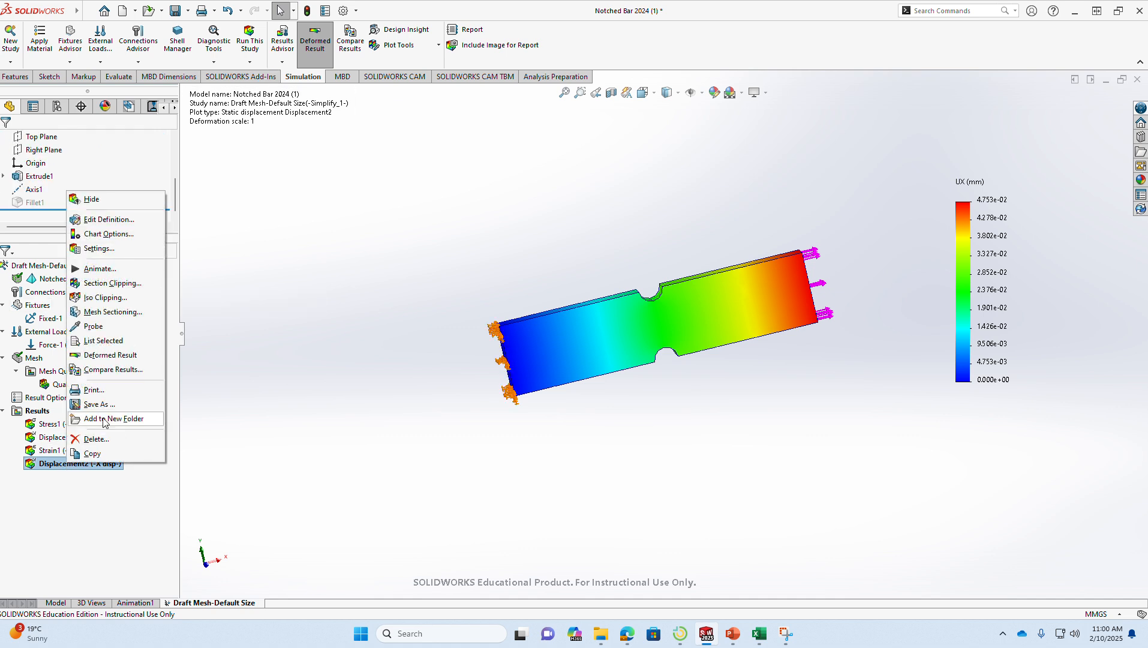
click(118, 235)
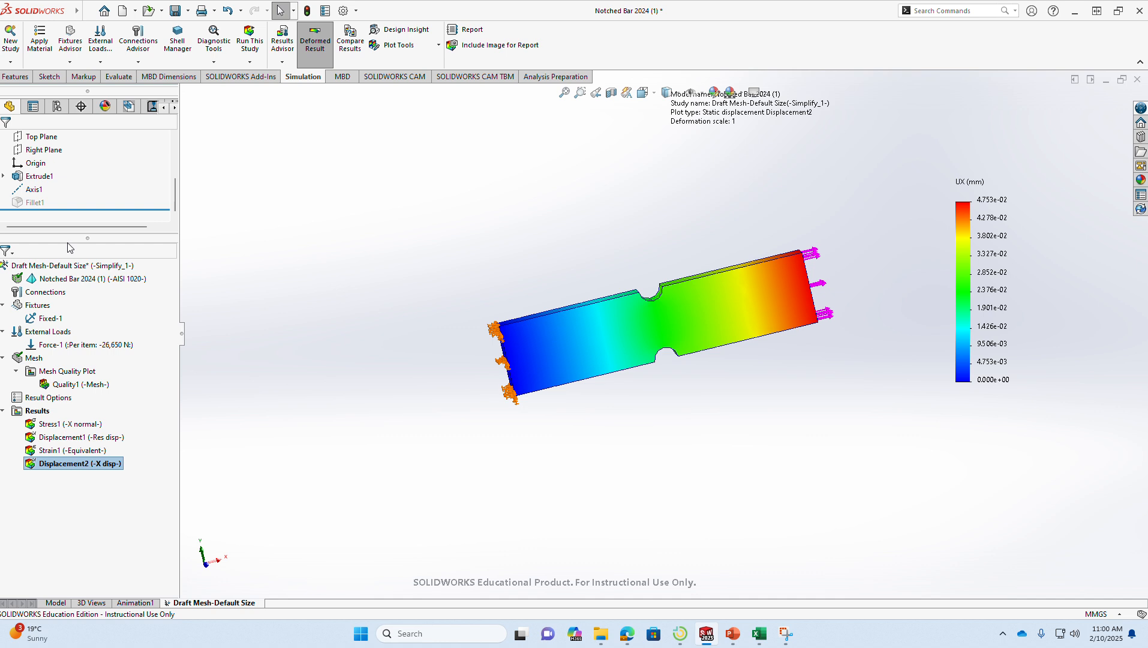
click(39, 200)
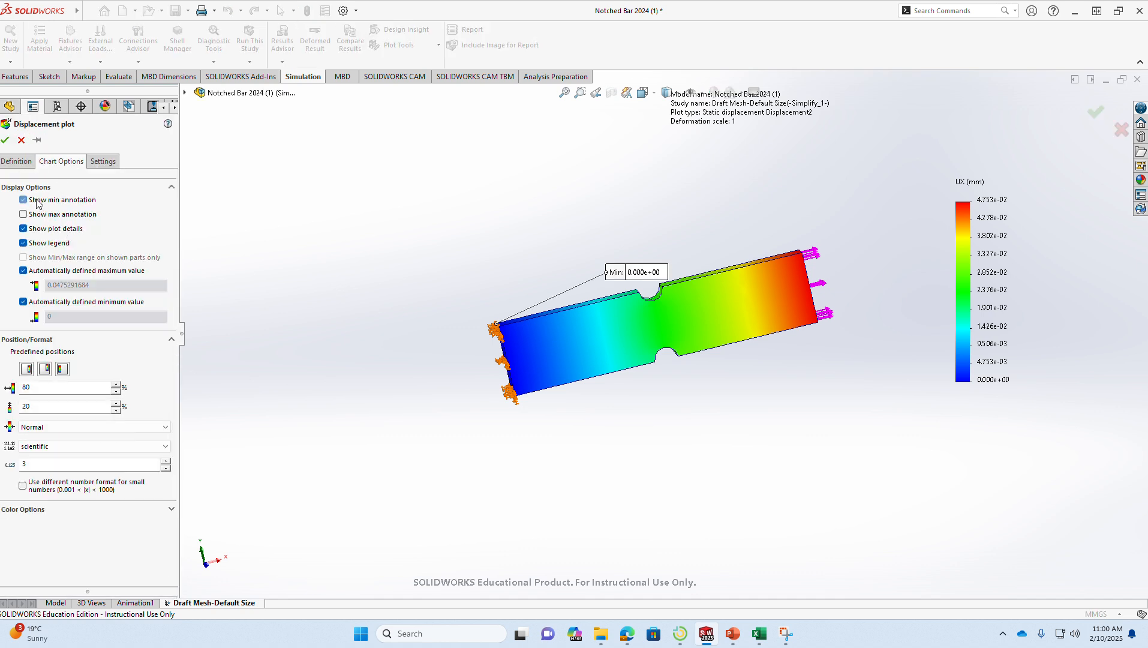
click(39, 214)
click(5, 139)
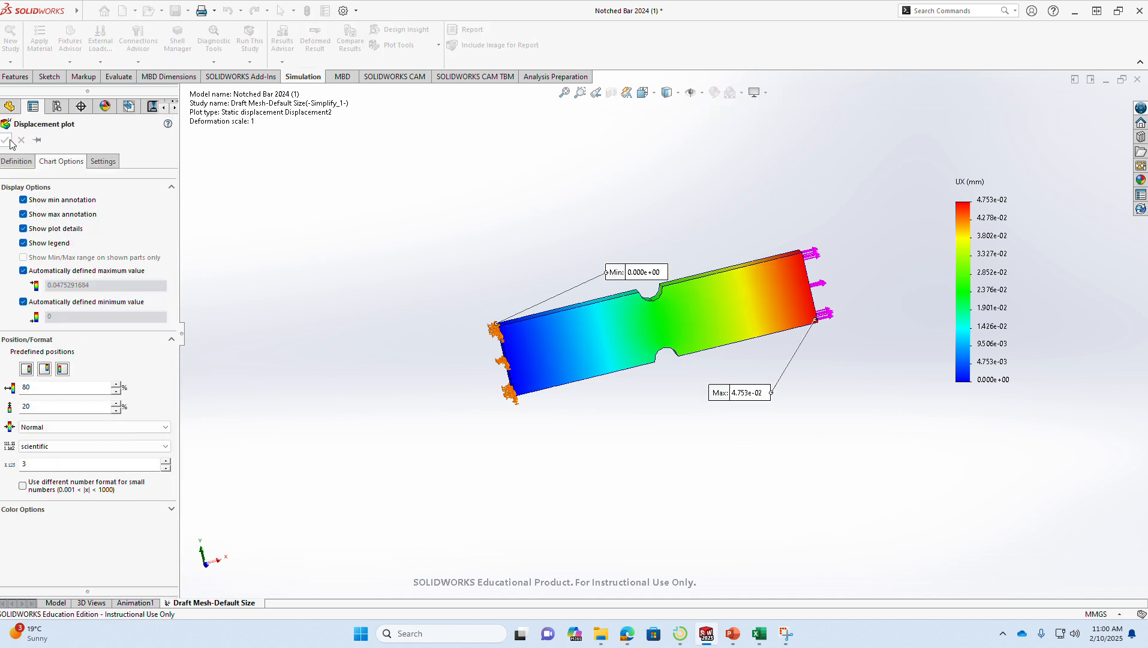
- Inspect the maximum annotation at the loaded end and move the minimum callout clear of the bar, beyond its fixed end
middle_drag(841, 468, 818, 307)
scroll(817, 311, down, 4)
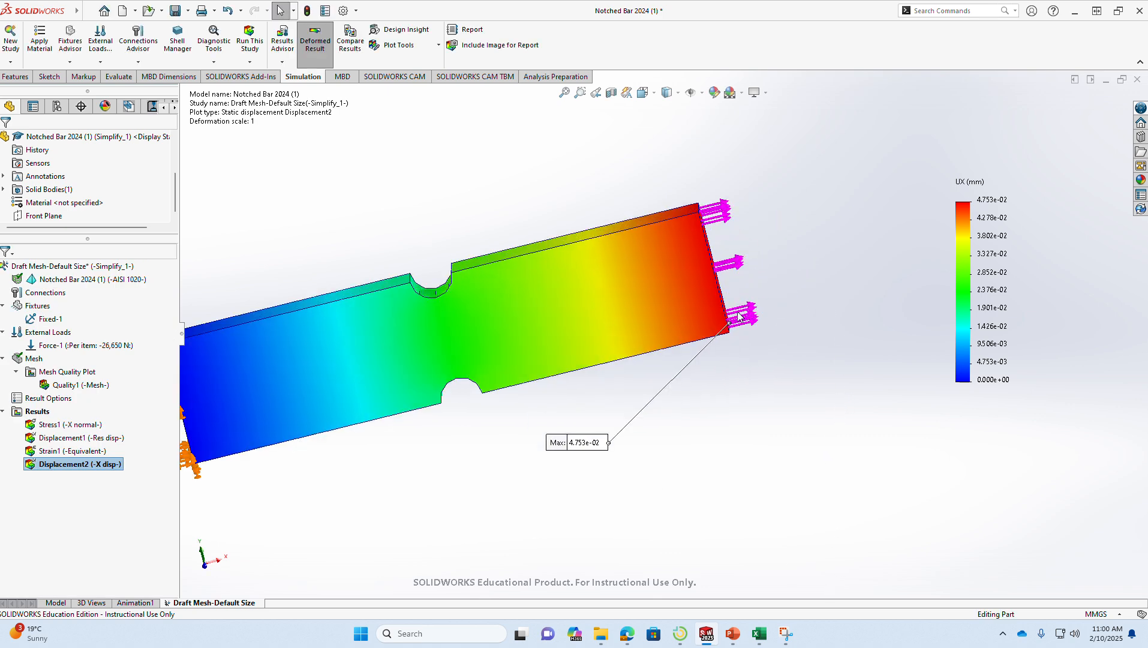
scroll(526, 373, up, 4)
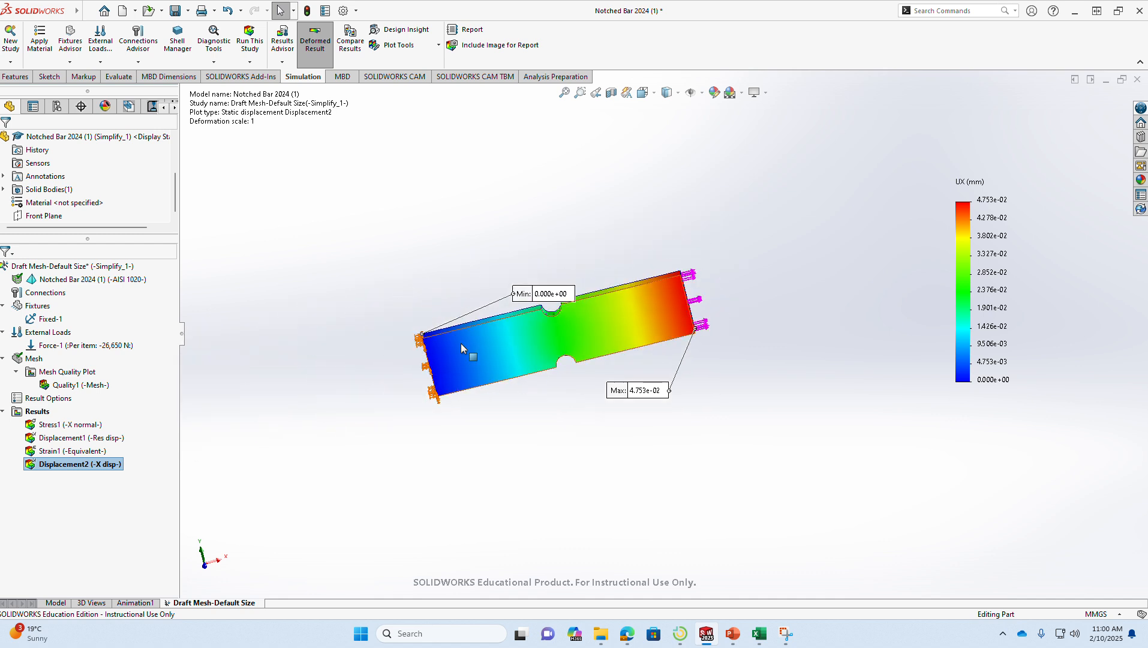
drag(547, 295, 303, 266)
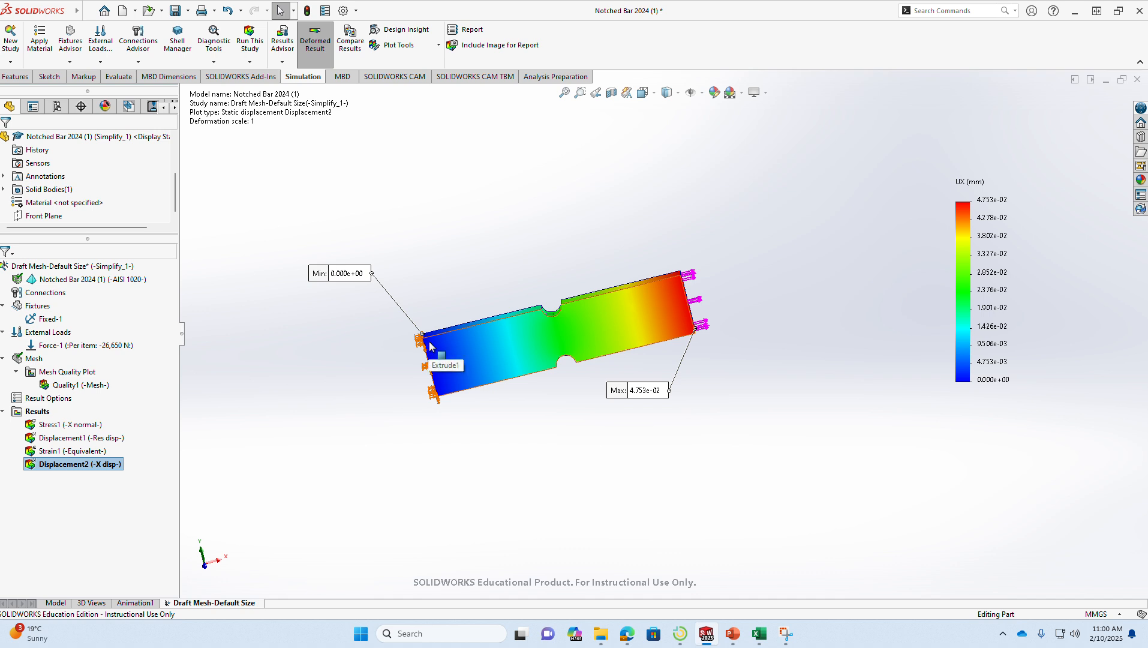
scroll(728, 322, down, 2)
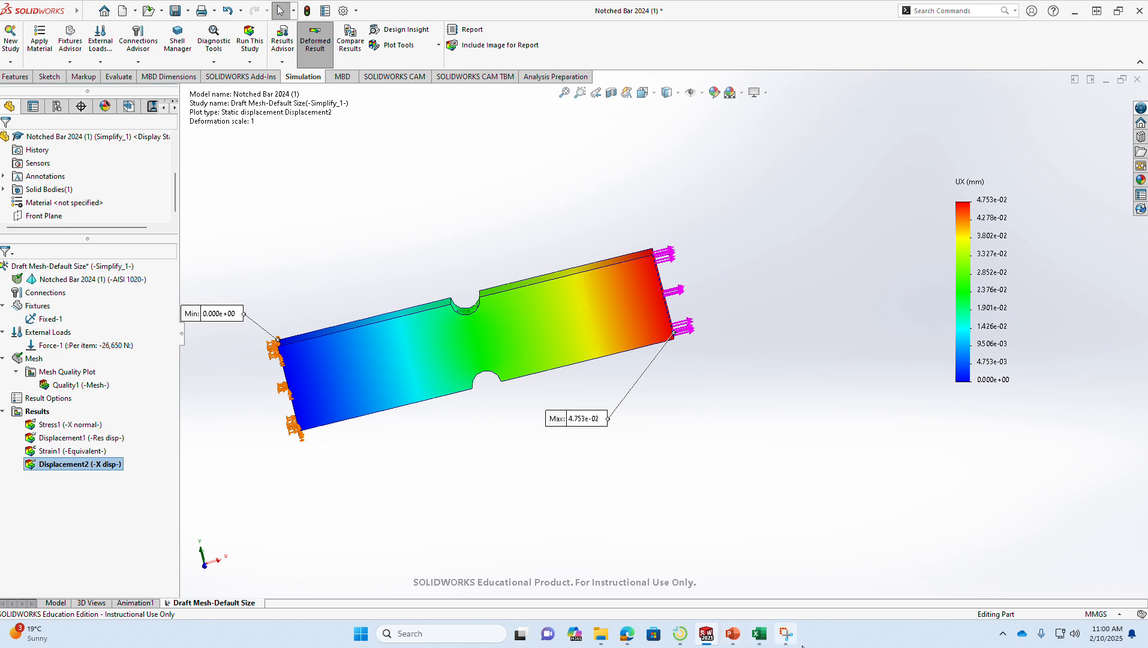
- Switch to the Excel sheet and enter 4.753e-2 as the X-Displacement in D4 for Standard Mesh Default size
mouse_move(792, 643)
click(759, 633)
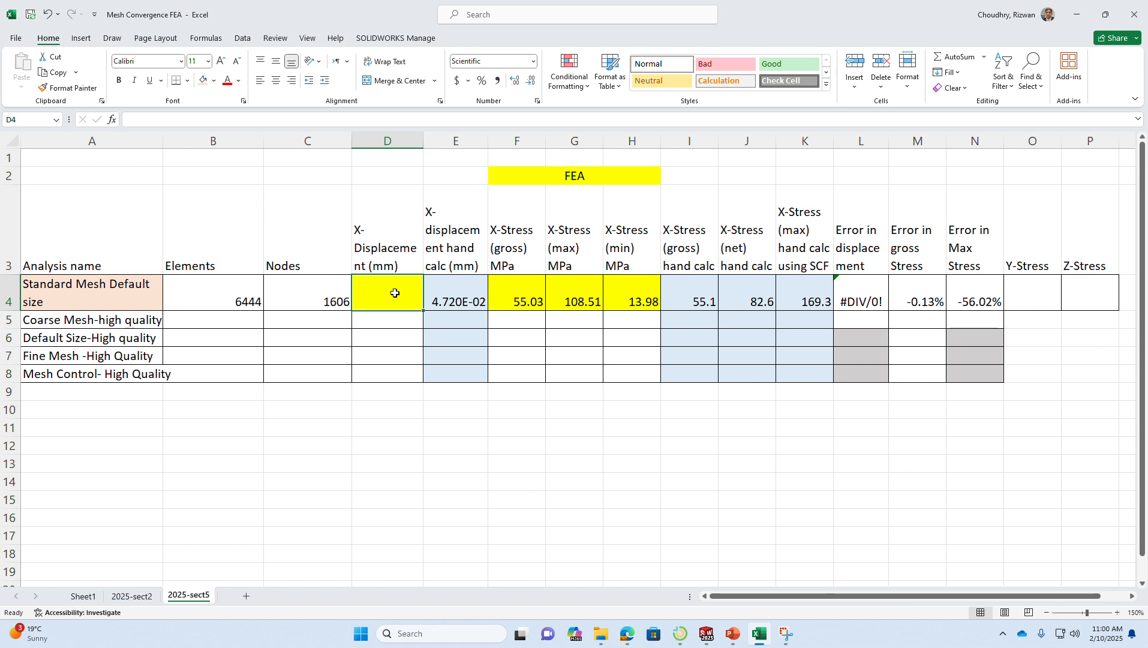
text(4)
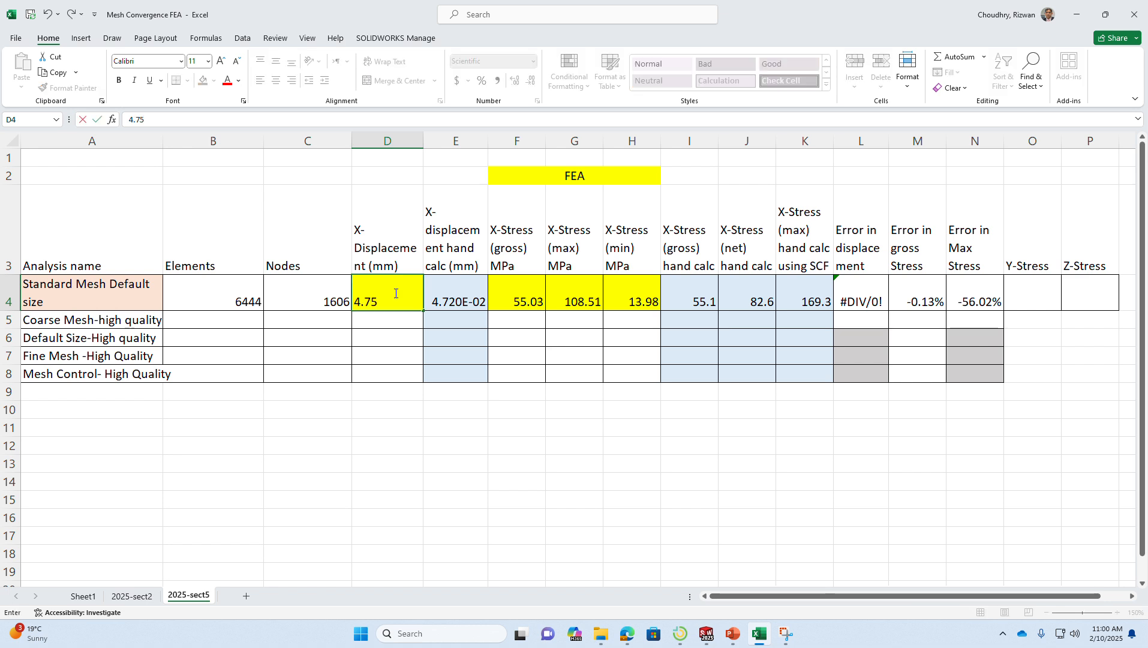
text(.75)
text(e-2)
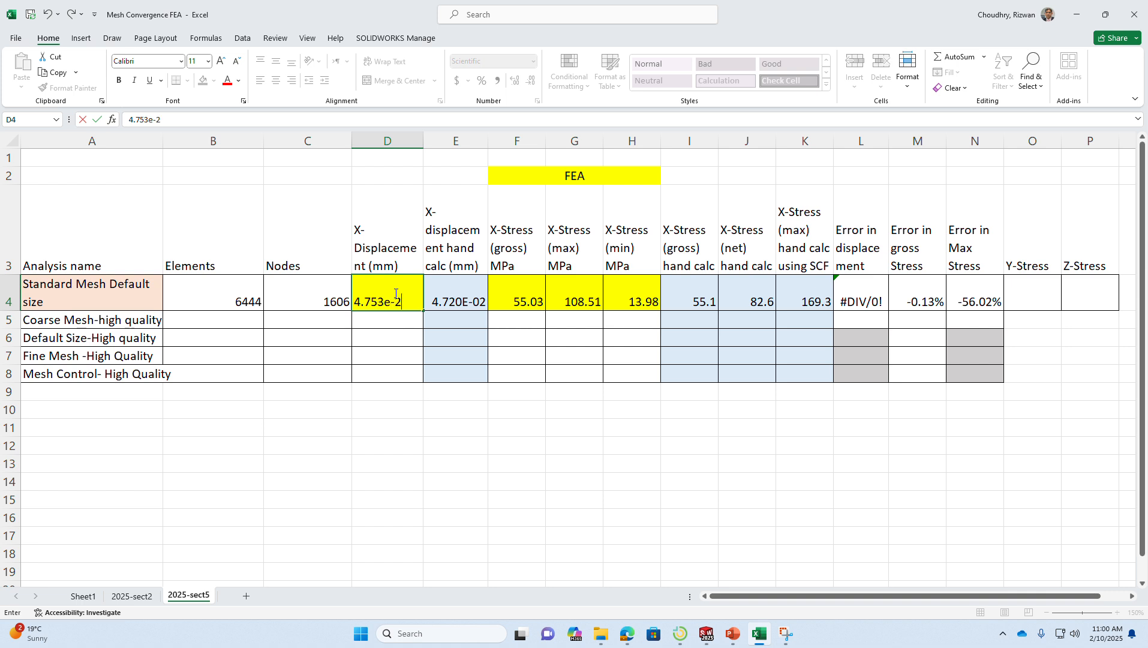
key(Tab)
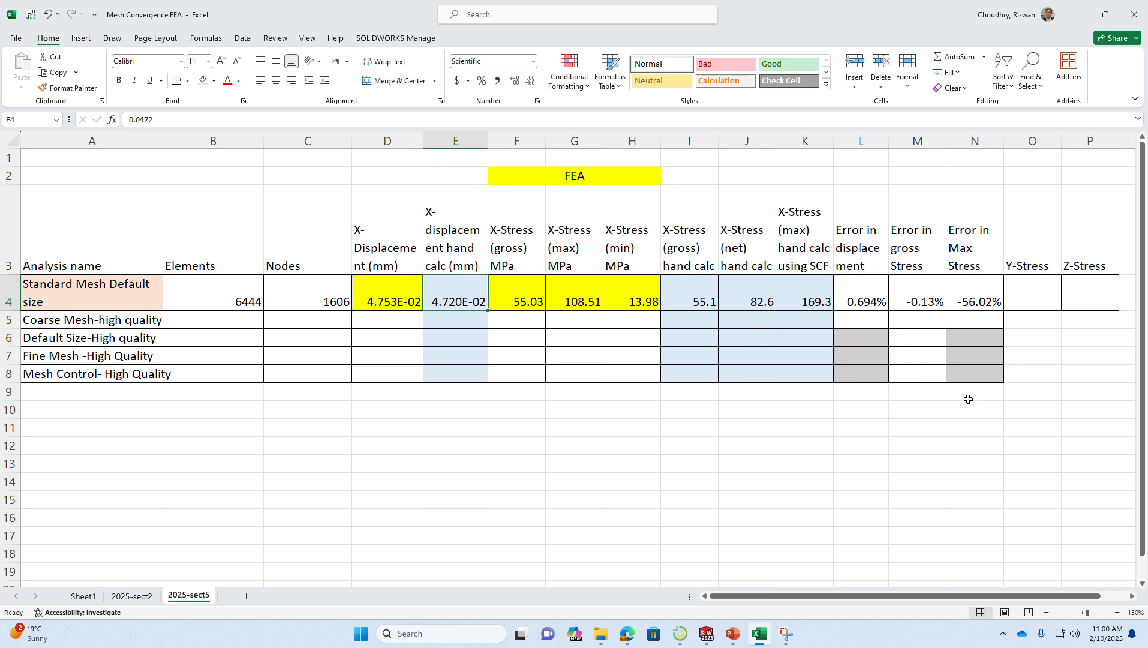
- Check the Error in displacement formula in L4 and leave it as =(D4-E4)/D4
click(882, 306)
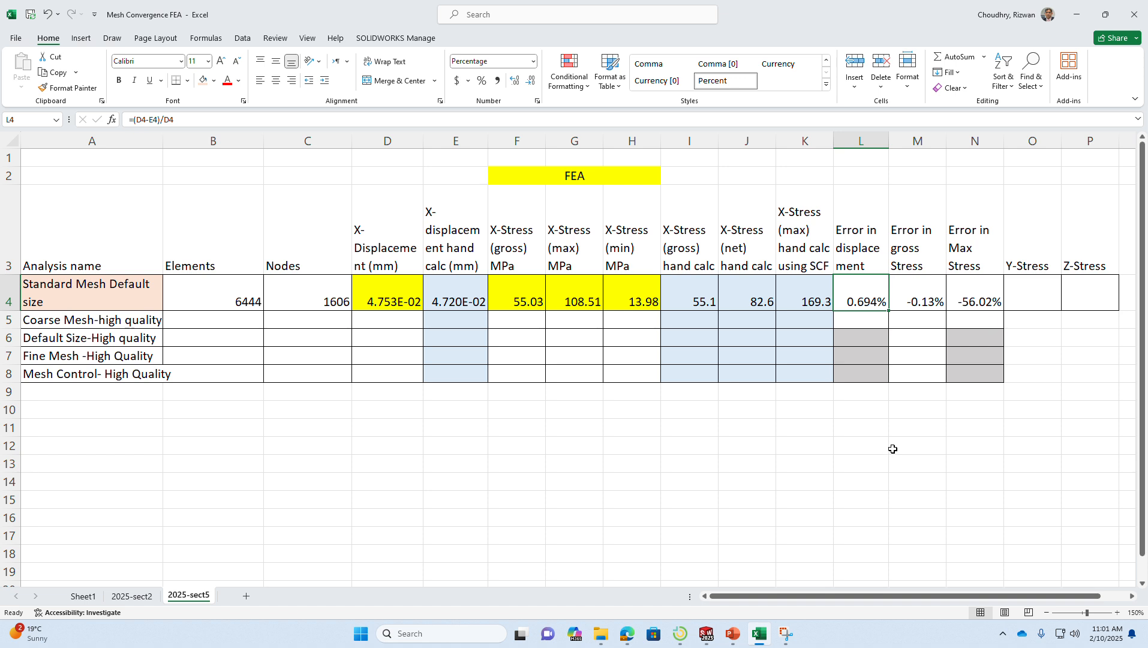
double_click(868, 295)
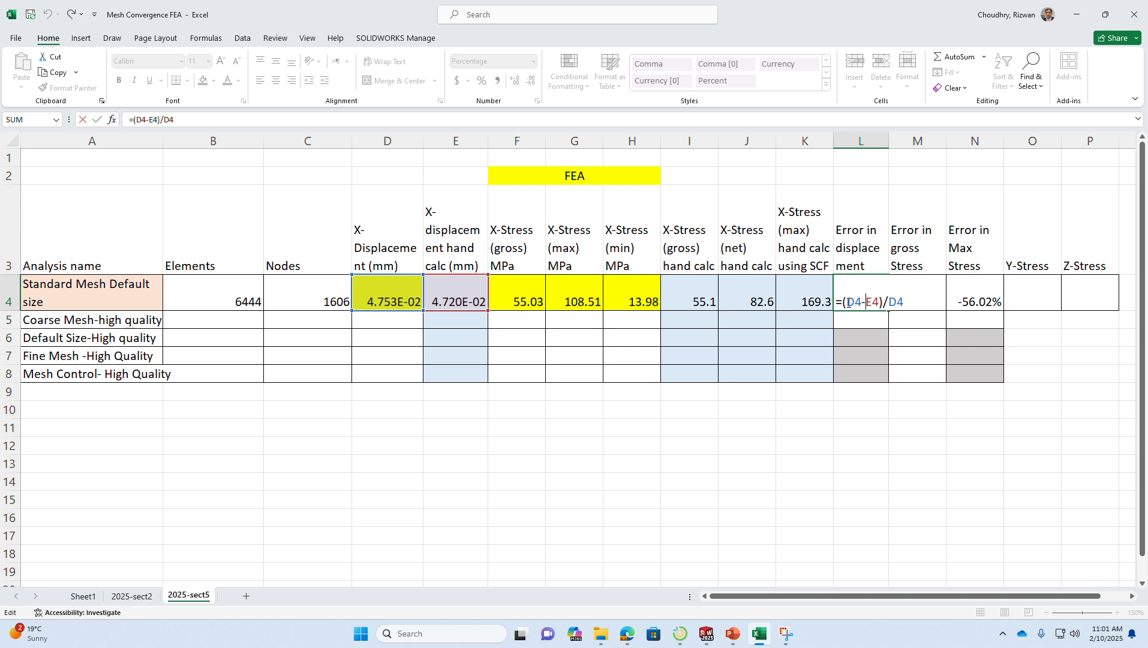
key(Return)
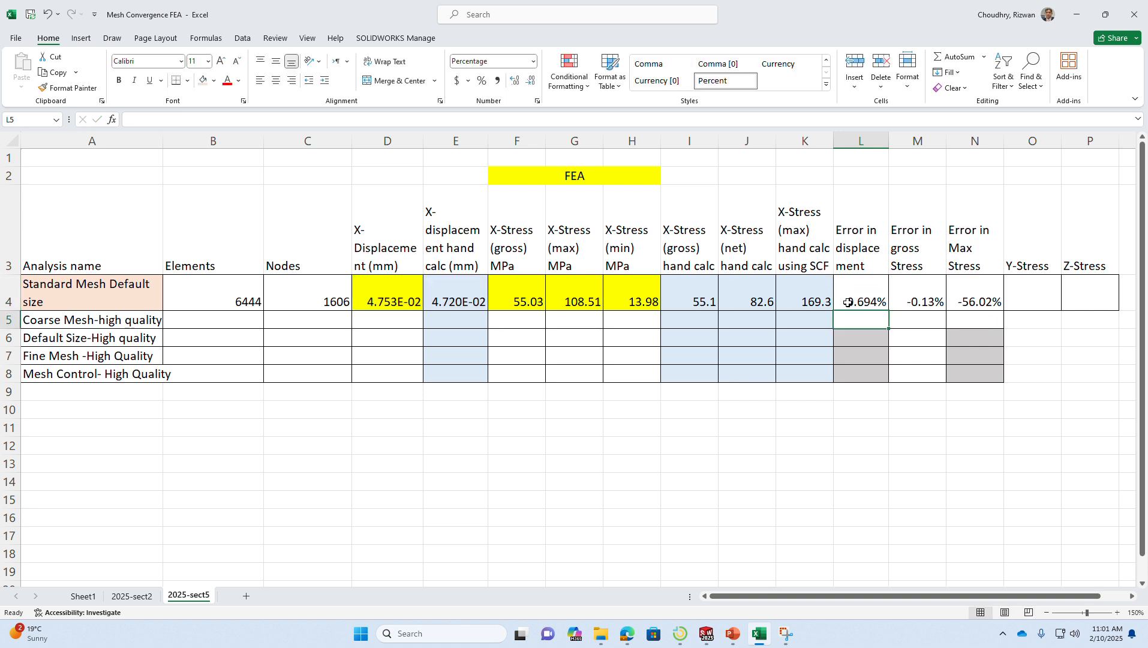
- Fill the Error in displacement column, L3 to L8, with light orange
click(872, 283)
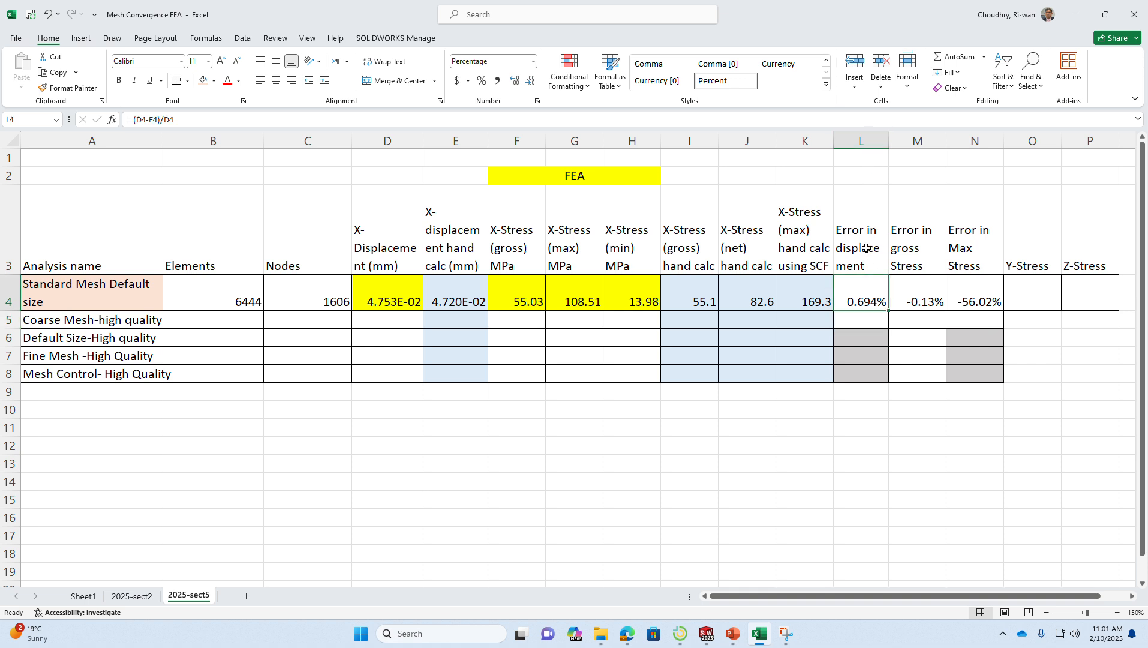
drag(864, 246, 872, 369)
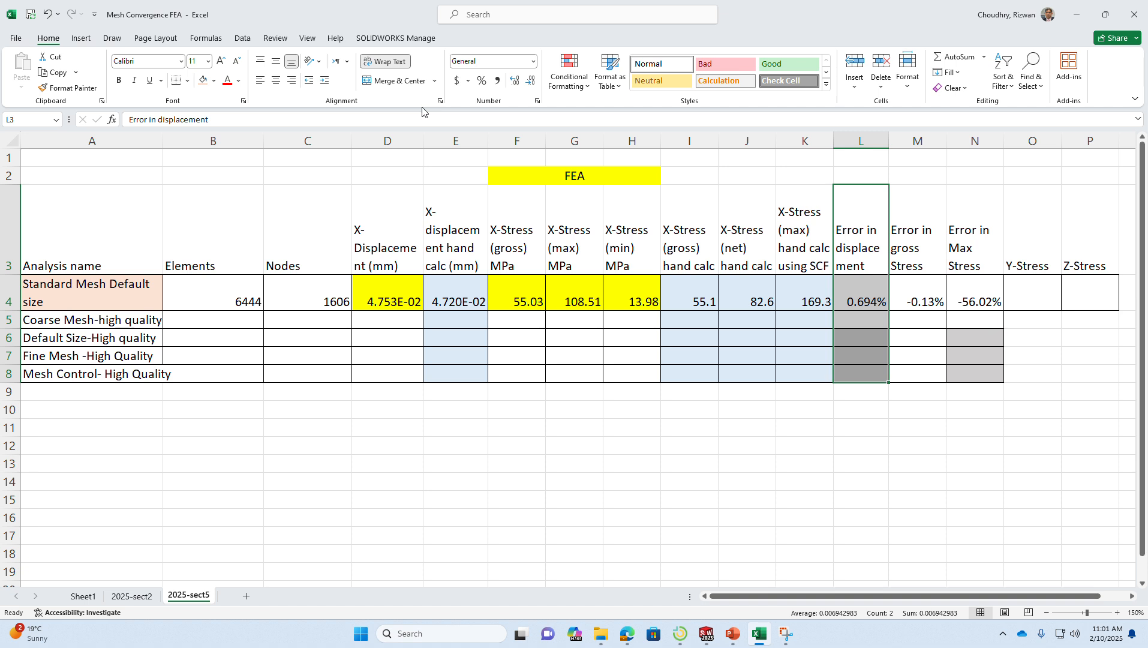
click(203, 80)
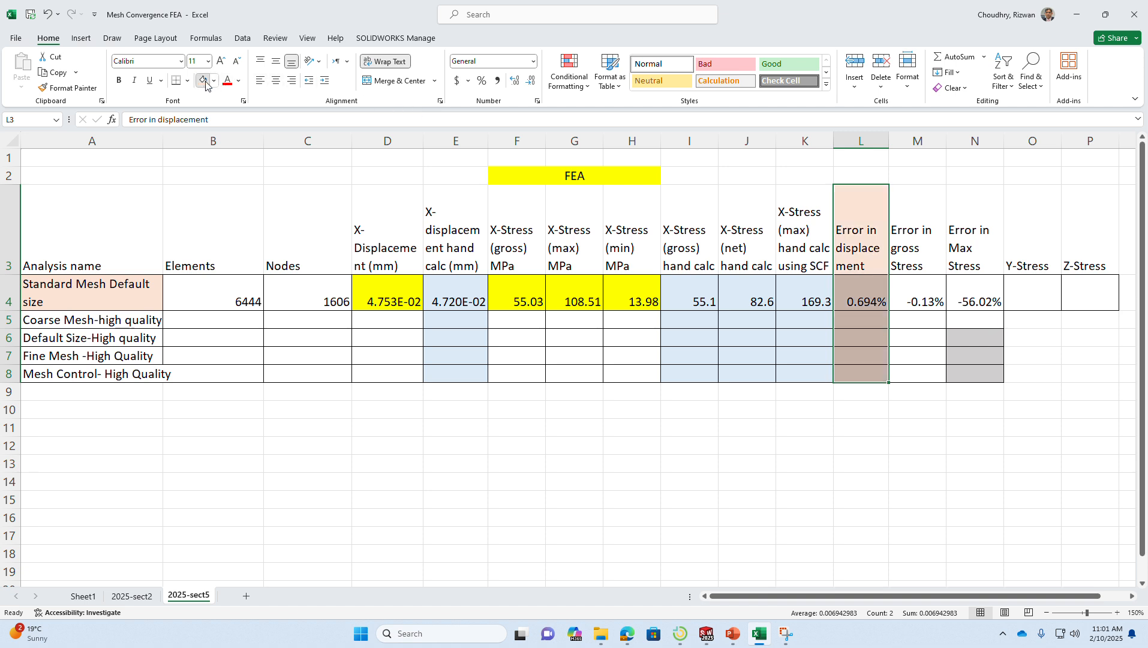
click(826, 433)
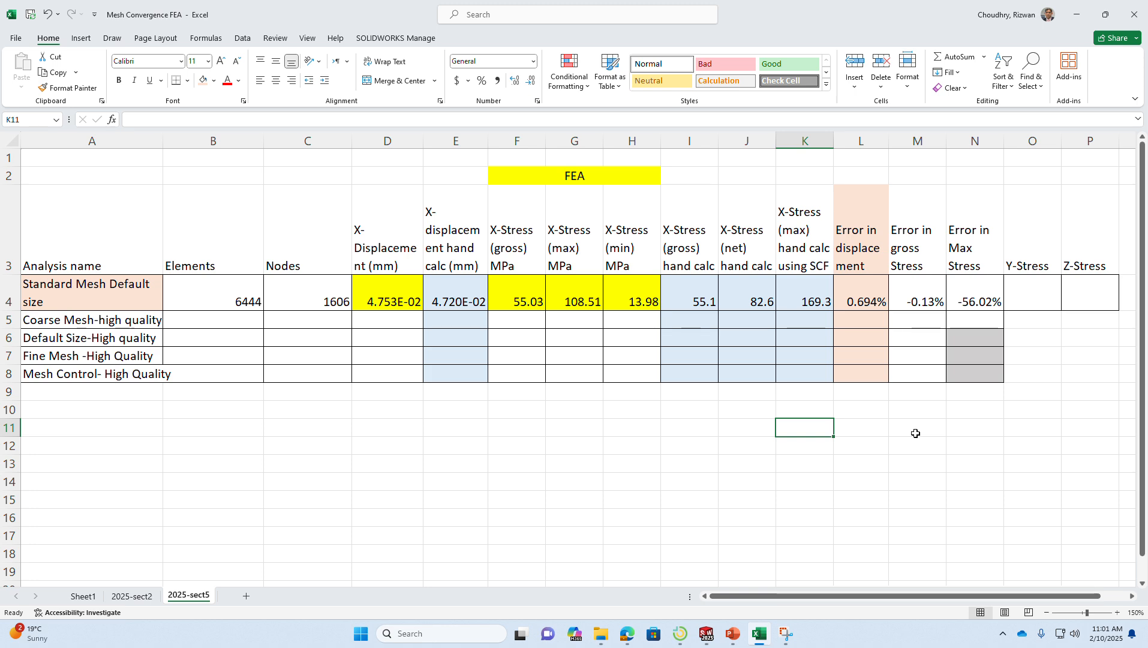
- Switch to the PowerPoint presentation and review the hand calculation of the bar's total displacement on slide 8
key(alt+Tab)
key(alt+Tab)
key(alt+Tab)
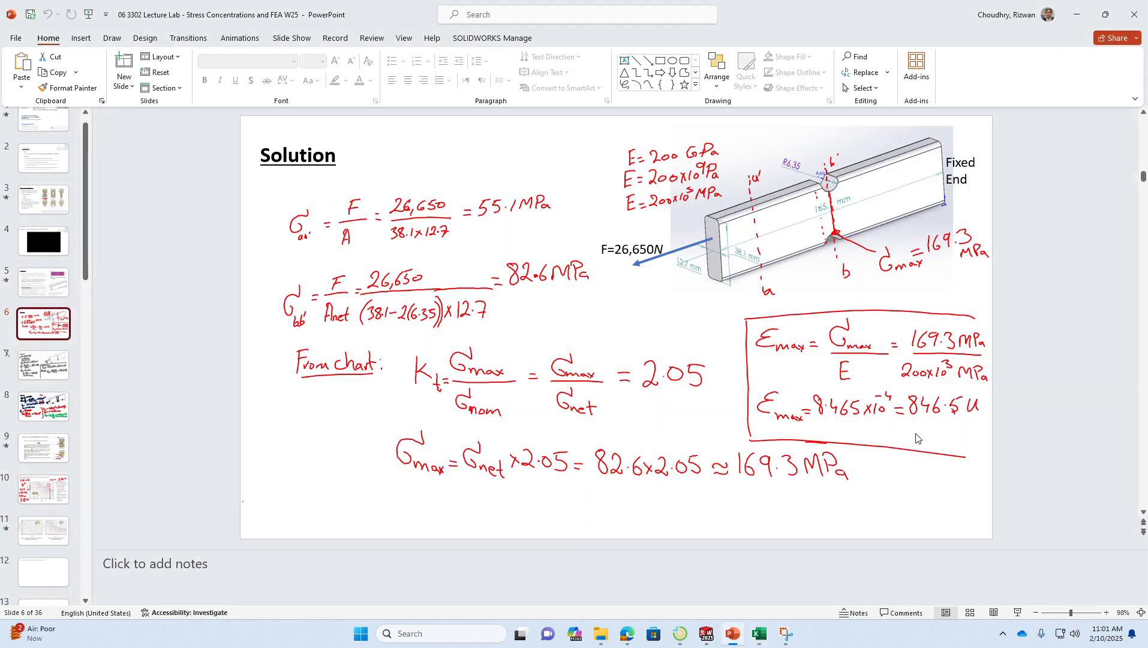
click(58, 414)
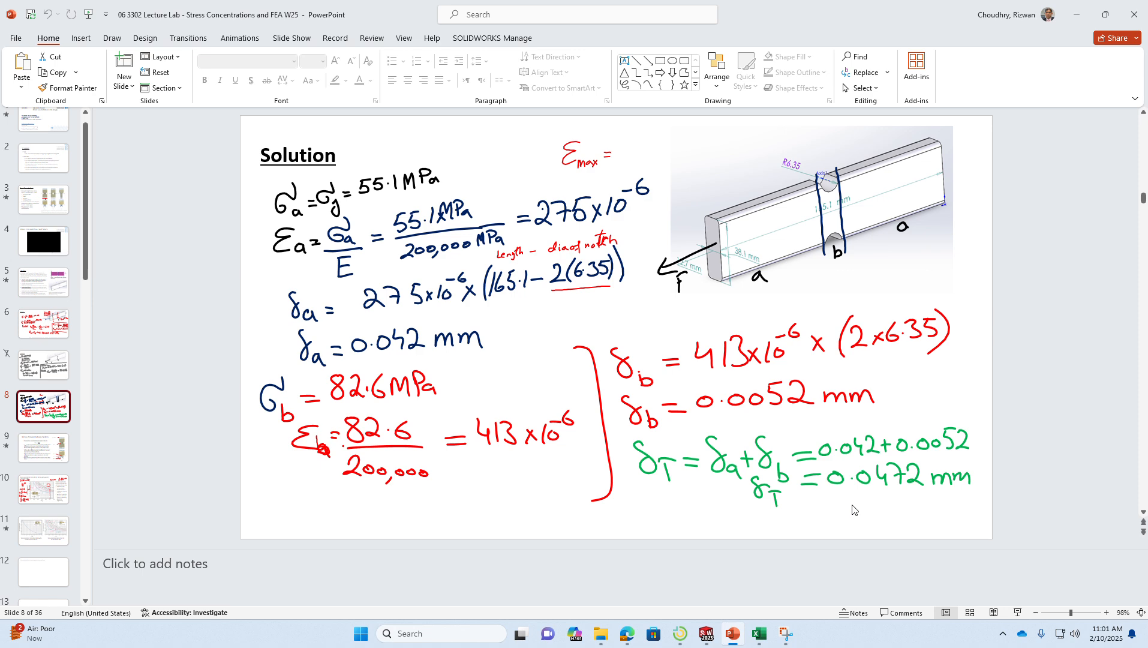
- Return to the Excel sheet and wrap the text of the Mesh Control- High Quality label in A8
key(alt+Tab)
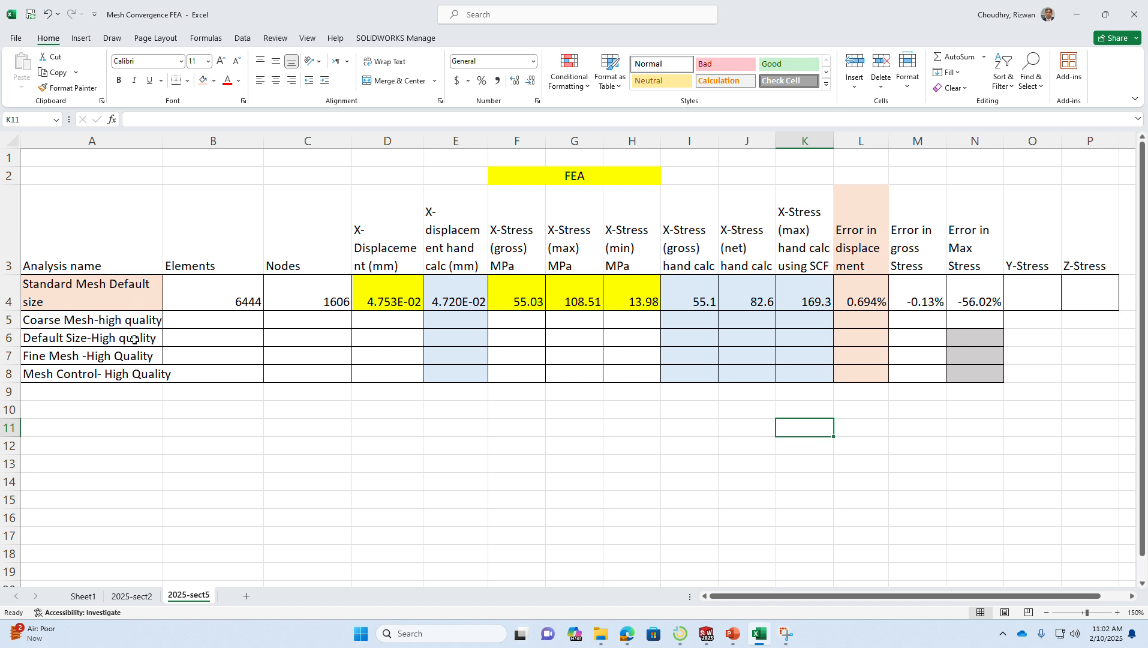
click(128, 376)
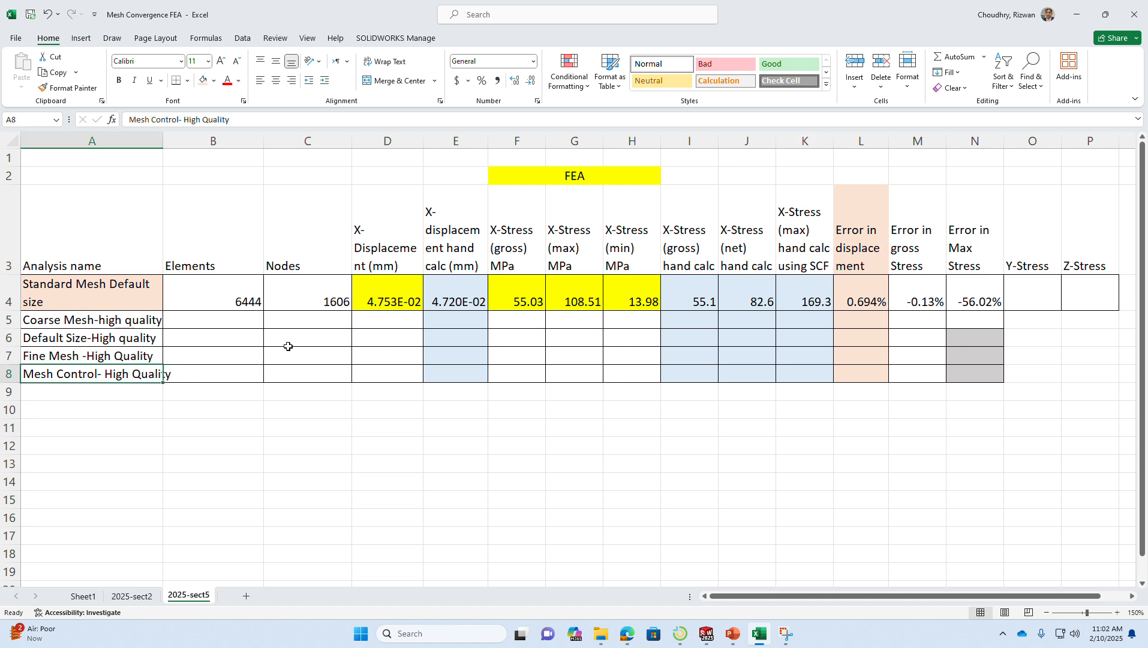
click(390, 63)
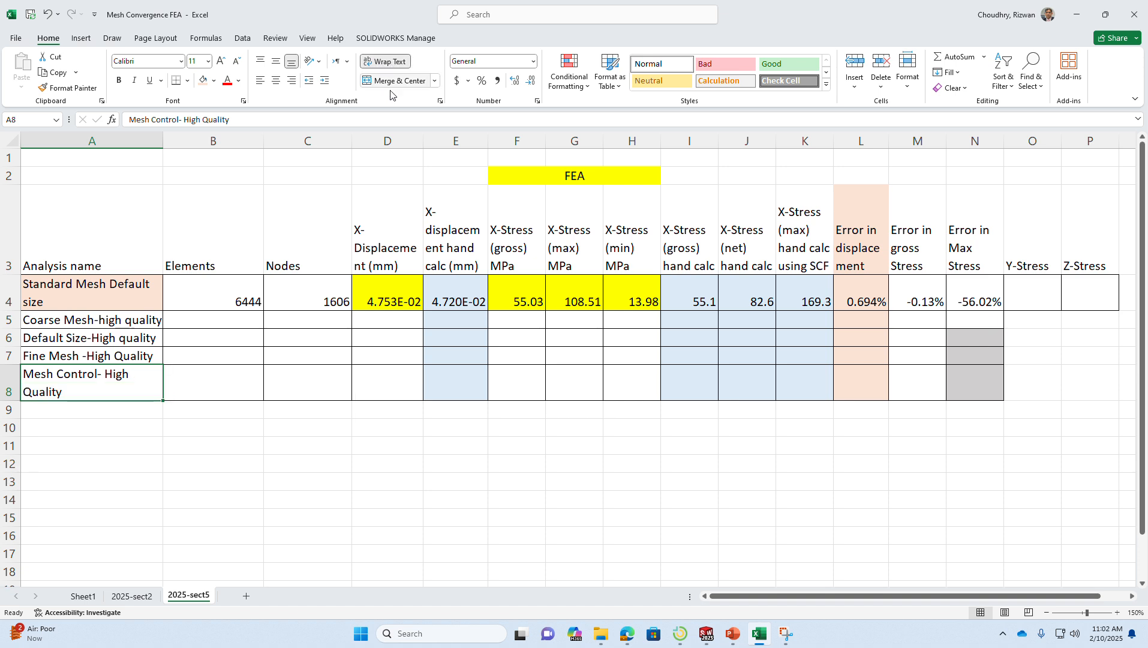
- Switch to SOLIDWORKS and define a new stress plot of SY: Y Normal Stress with true-scale deformation
mouse_move(756, 641)
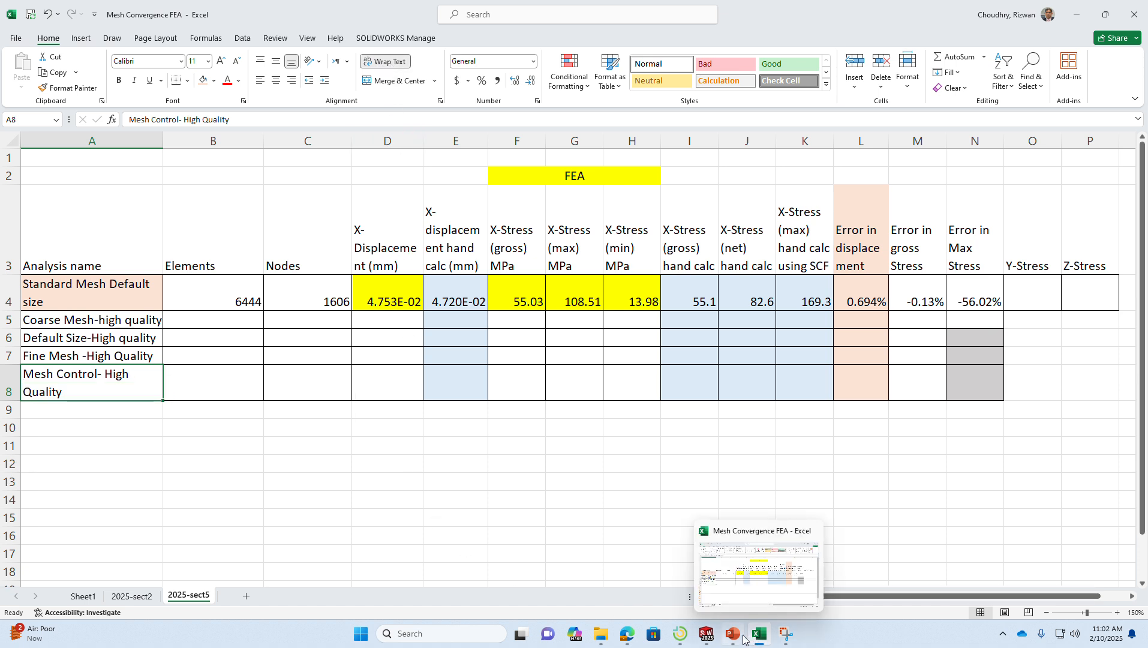
click(708, 641)
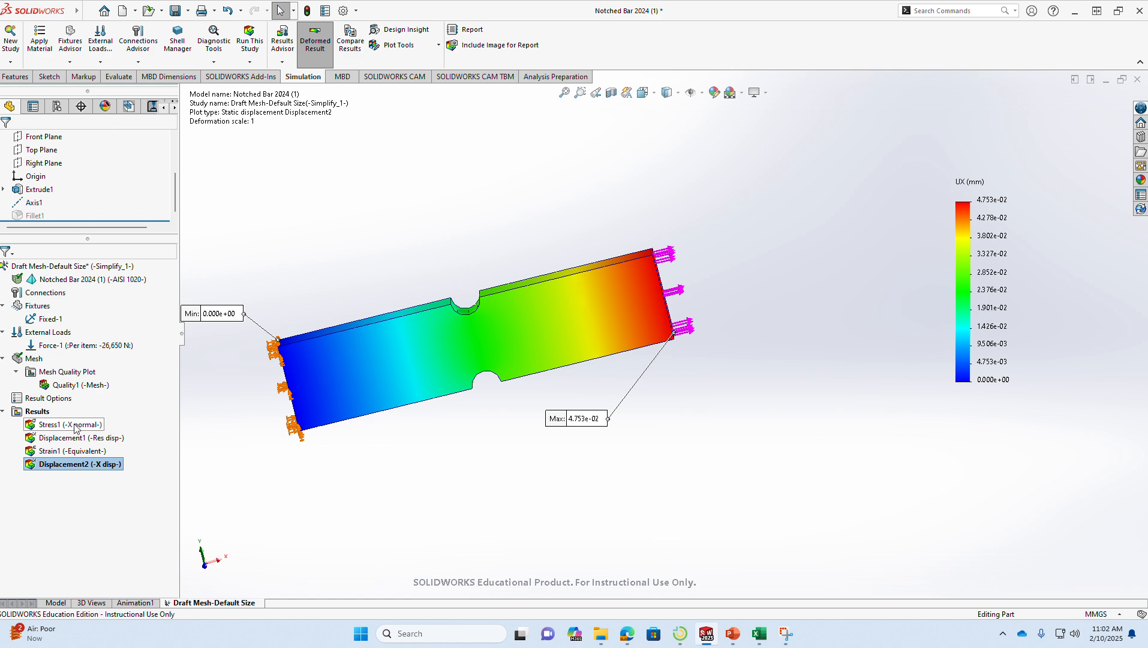
right_click(37, 411)
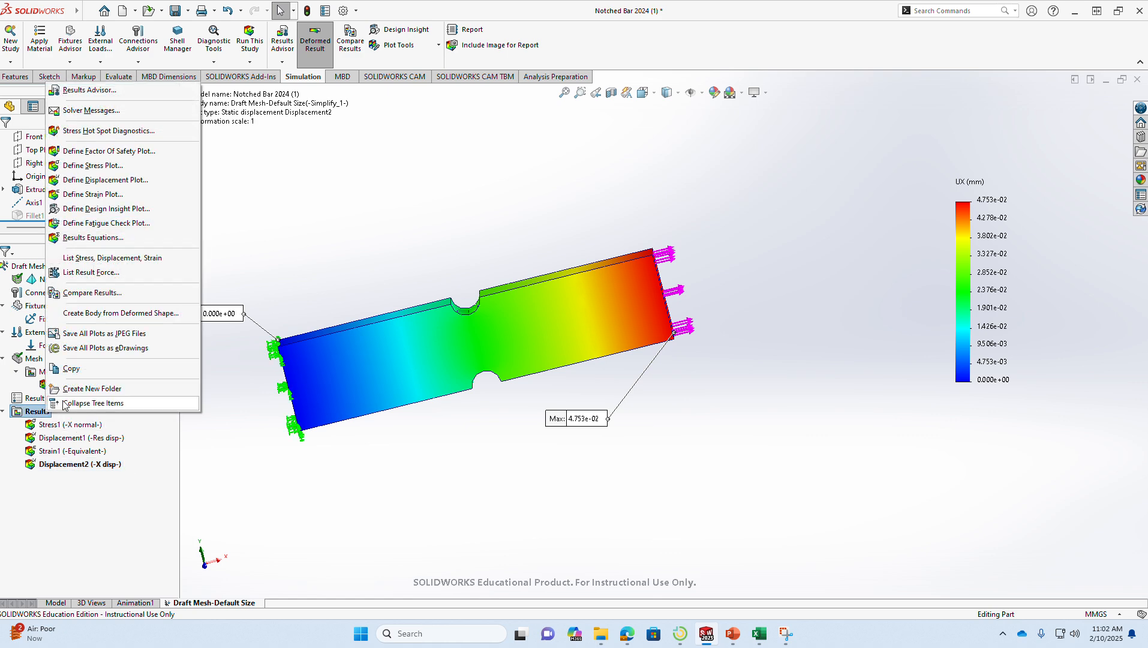
click(121, 166)
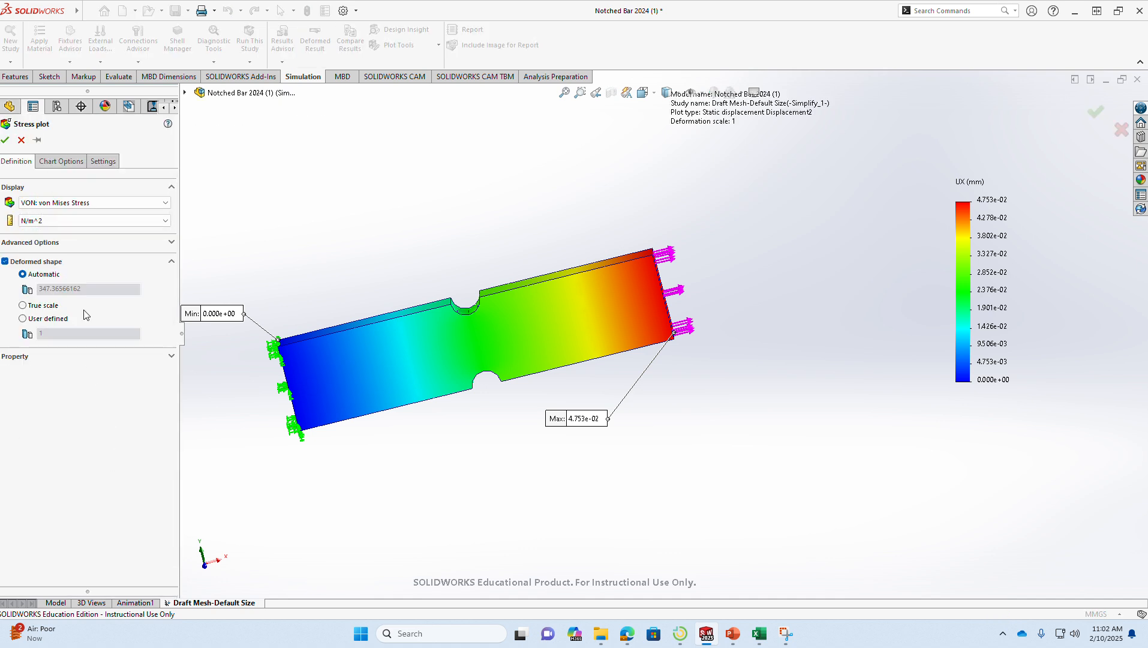
click(111, 203)
click(78, 221)
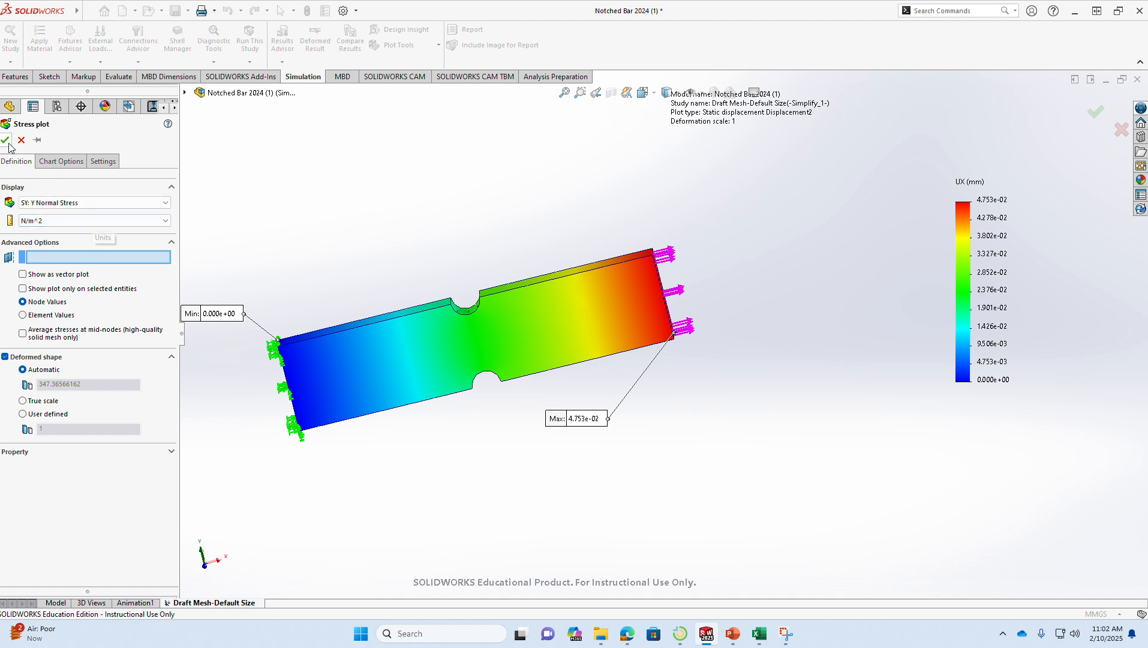
click(51, 405)
- Set the stress plot's number format to floating with 2 decimals and its units to N/mm^2 (MPa)
click(75, 162)
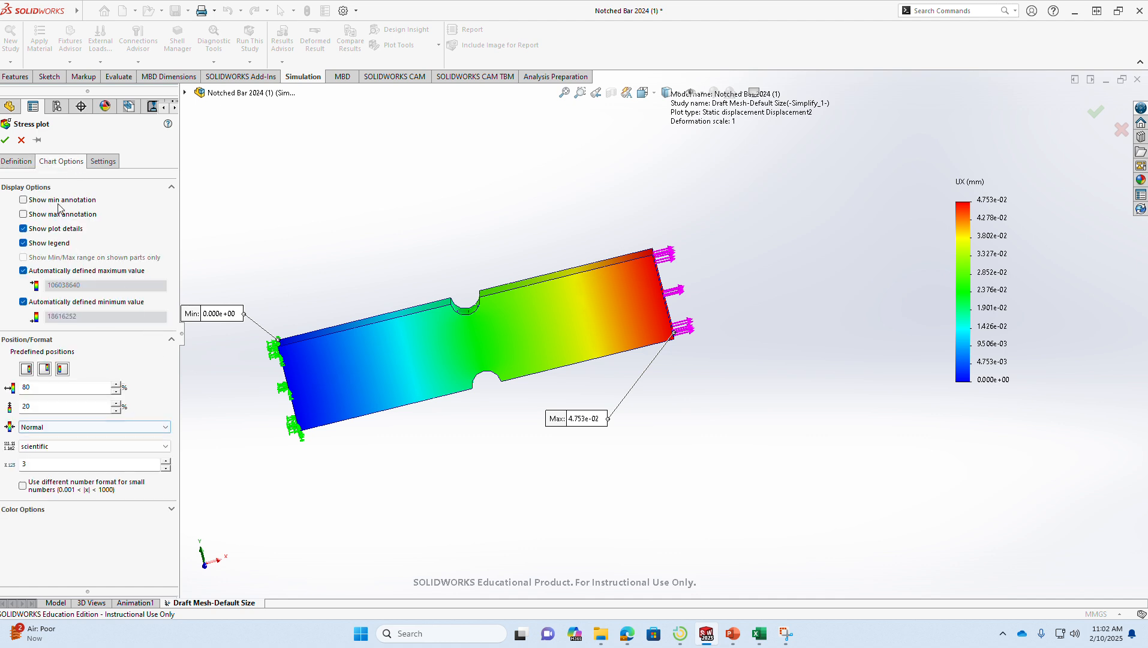
click(162, 447)
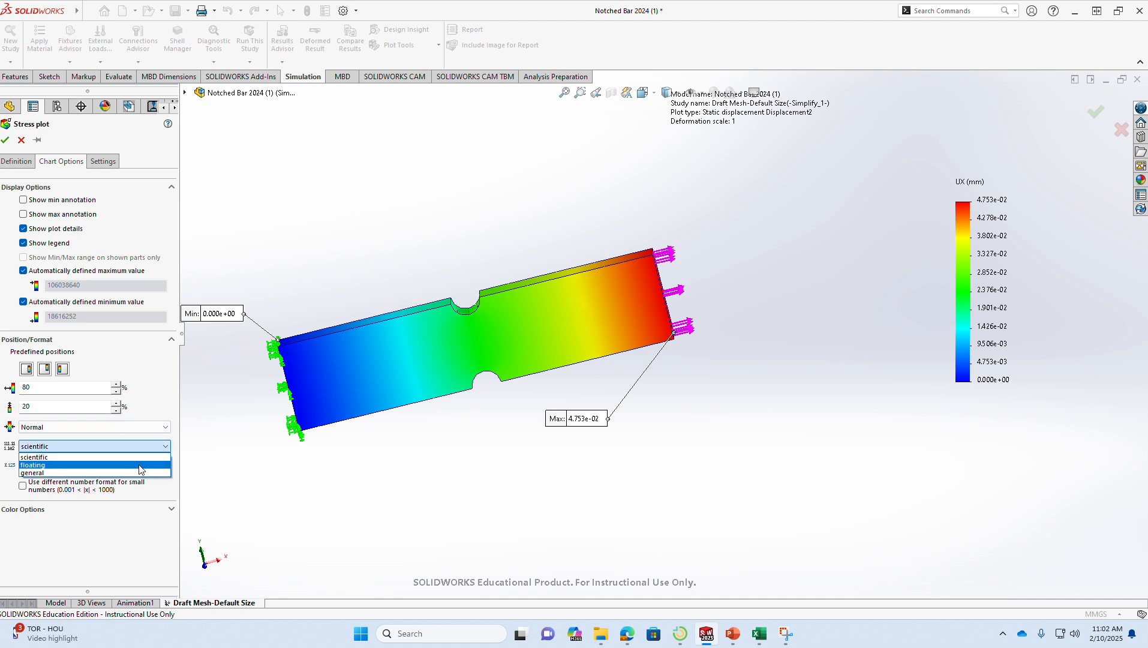
click(141, 462)
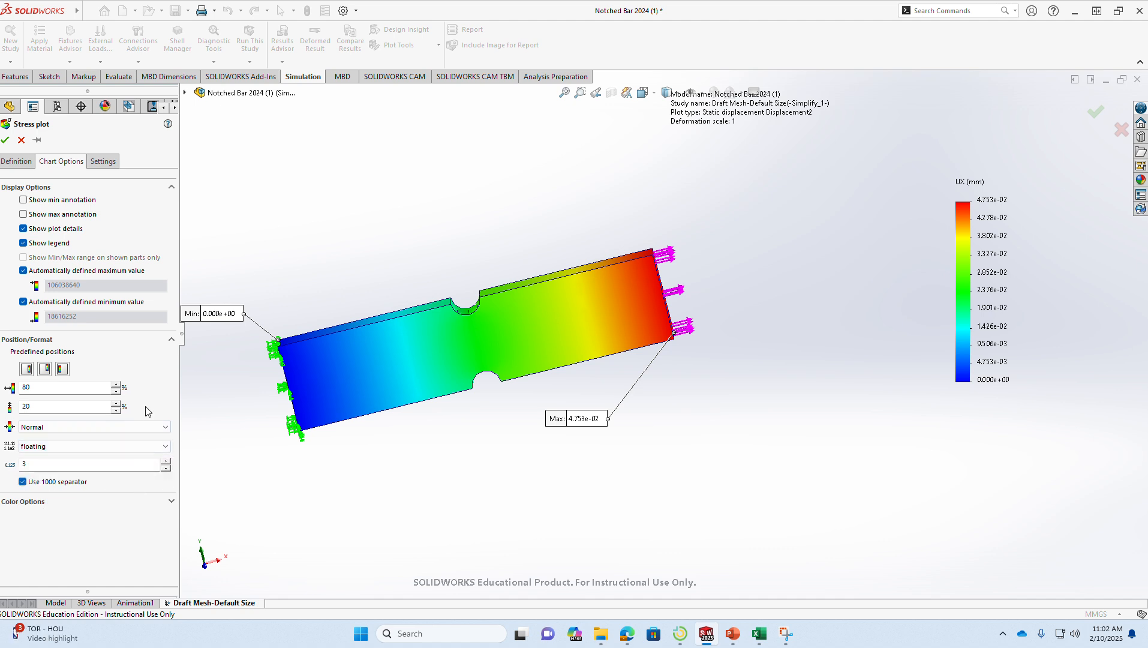
click(165, 461)
click(17, 161)
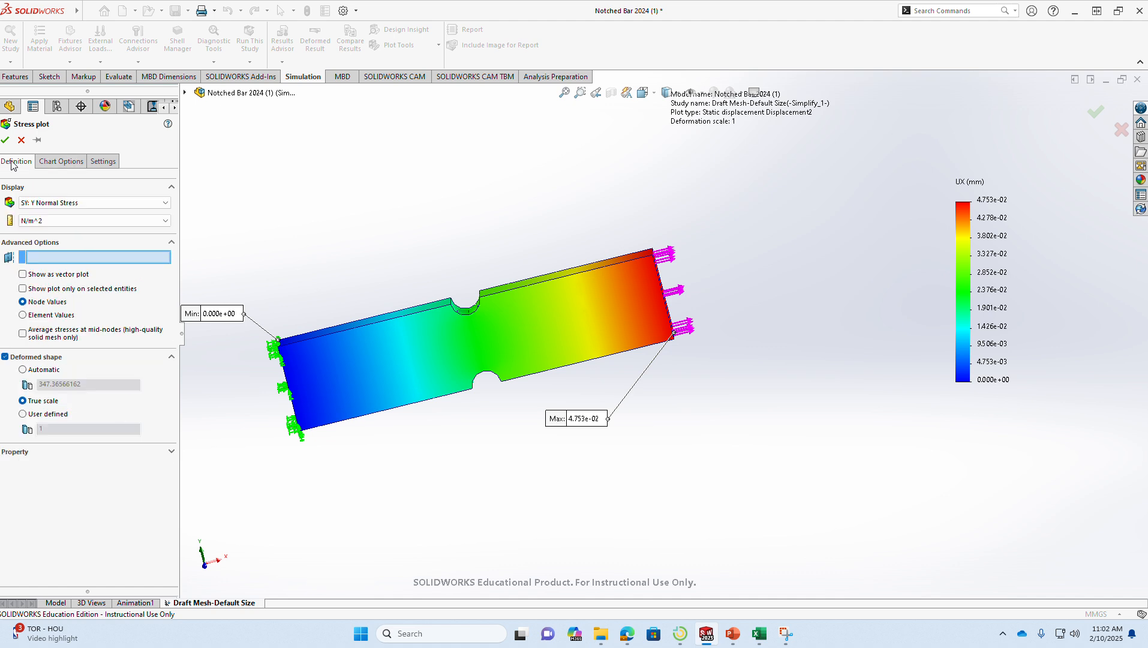
click(90, 221)
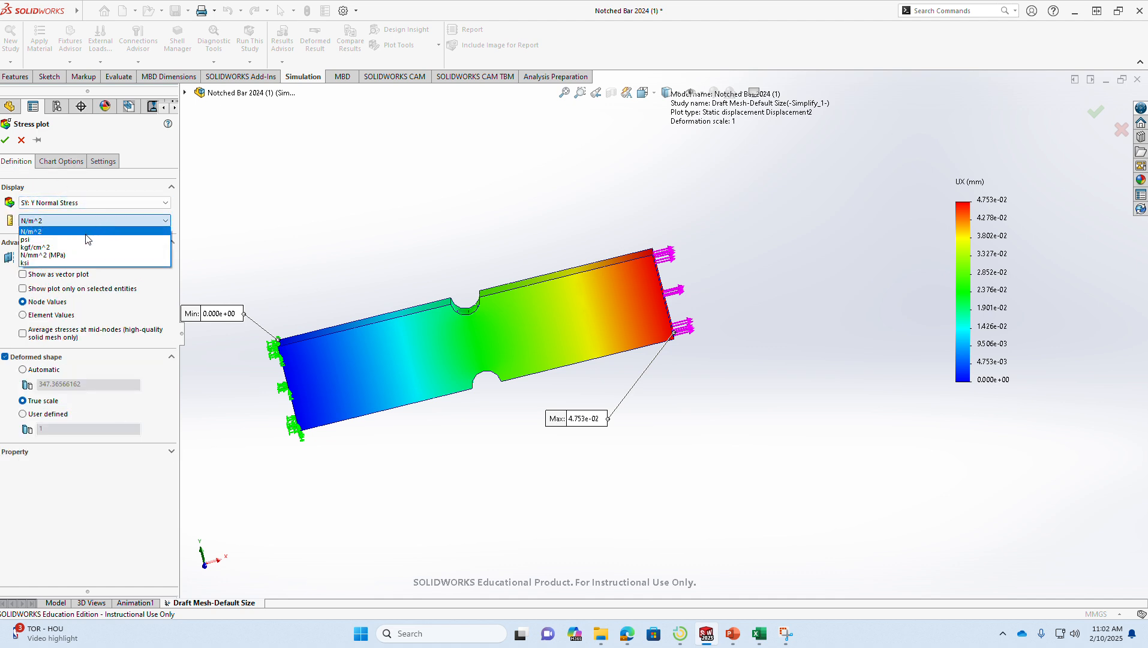
click(87, 255)
- Turn on the minimum and maximum annotations for the Y normal stress plot and create it
click(58, 161)
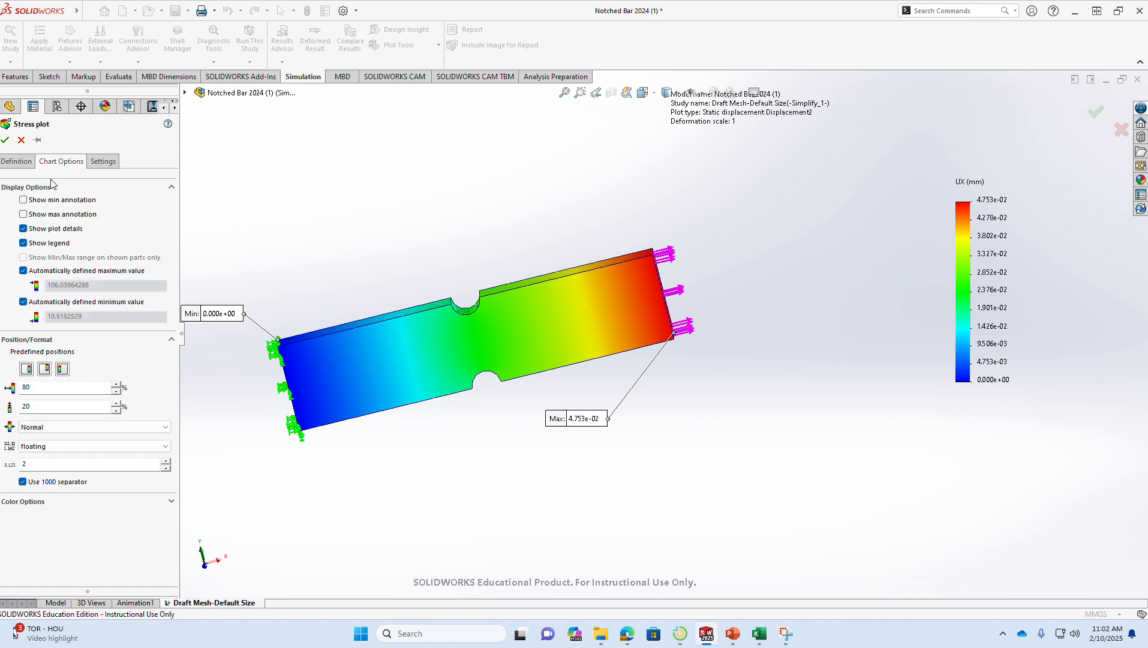
click(45, 215)
click(43, 199)
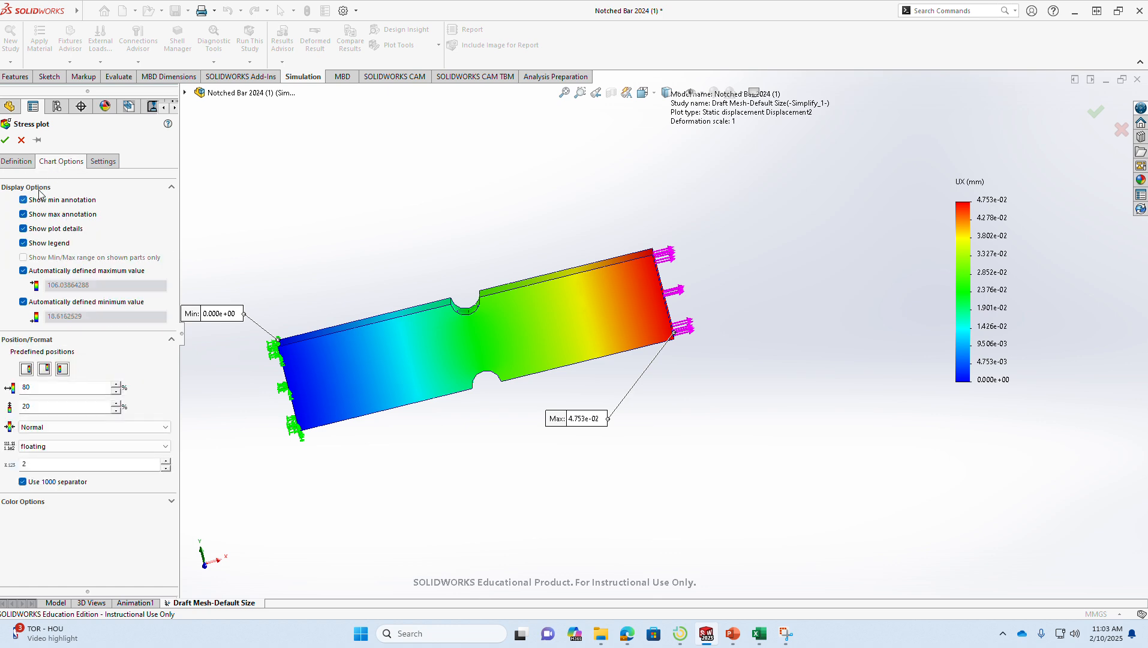
click(5, 140)
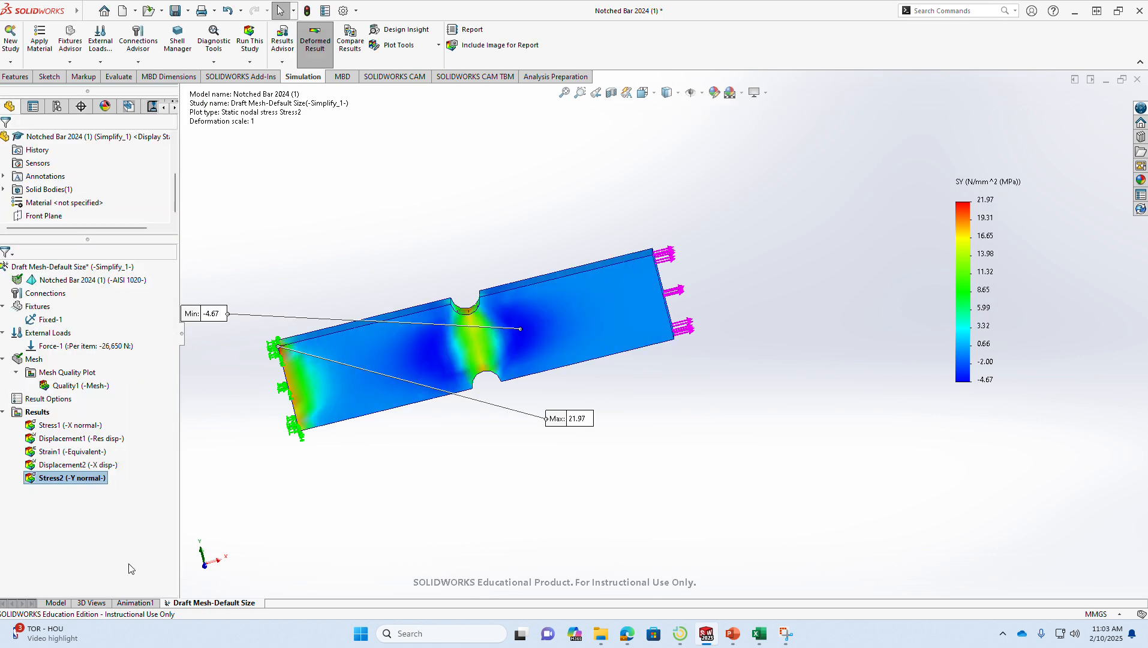
- Copy the Y normal stress plot and paste the duplicate into the study's Results folder
right_click(91, 483)
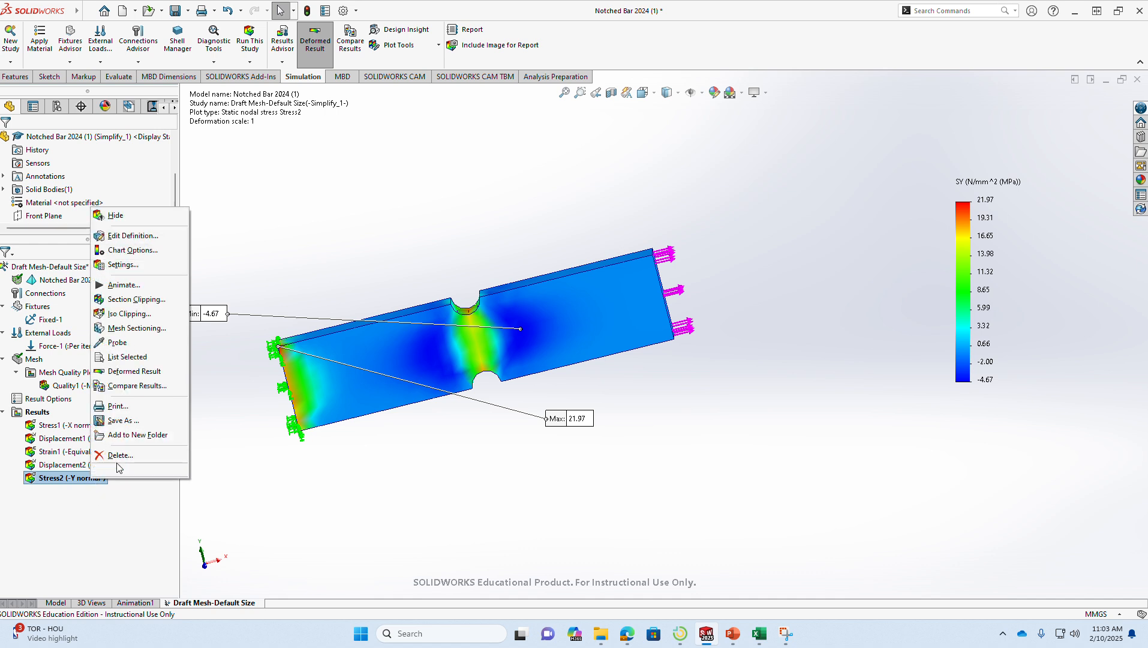
click(115, 471)
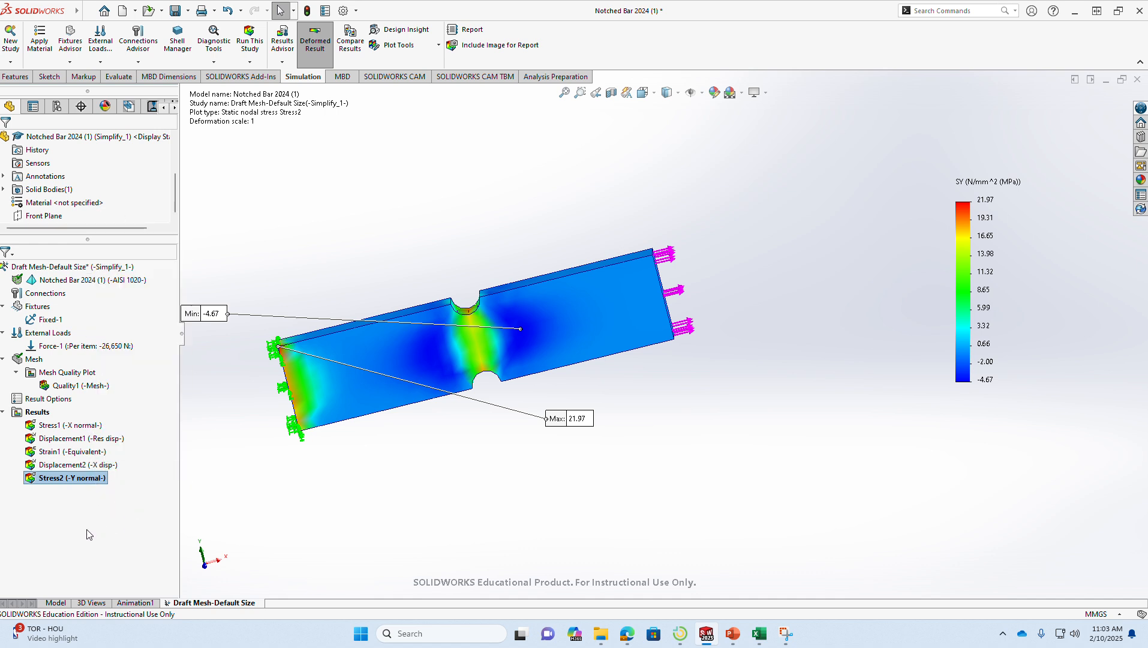
right_click(83, 483)
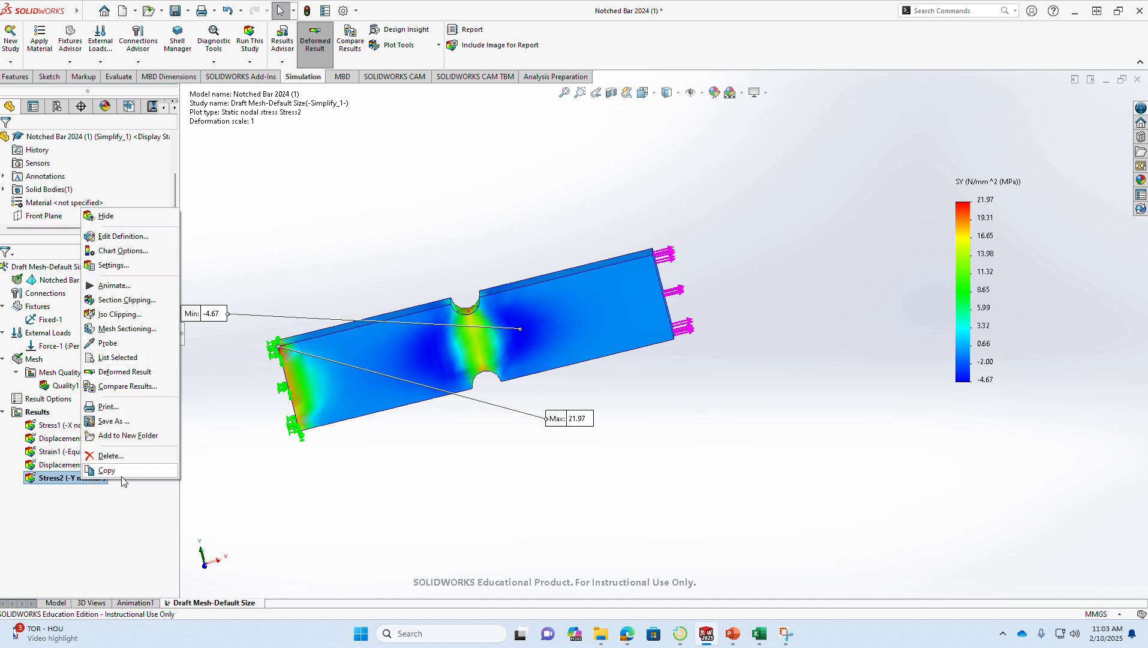
click(77, 502)
double_click(38, 412)
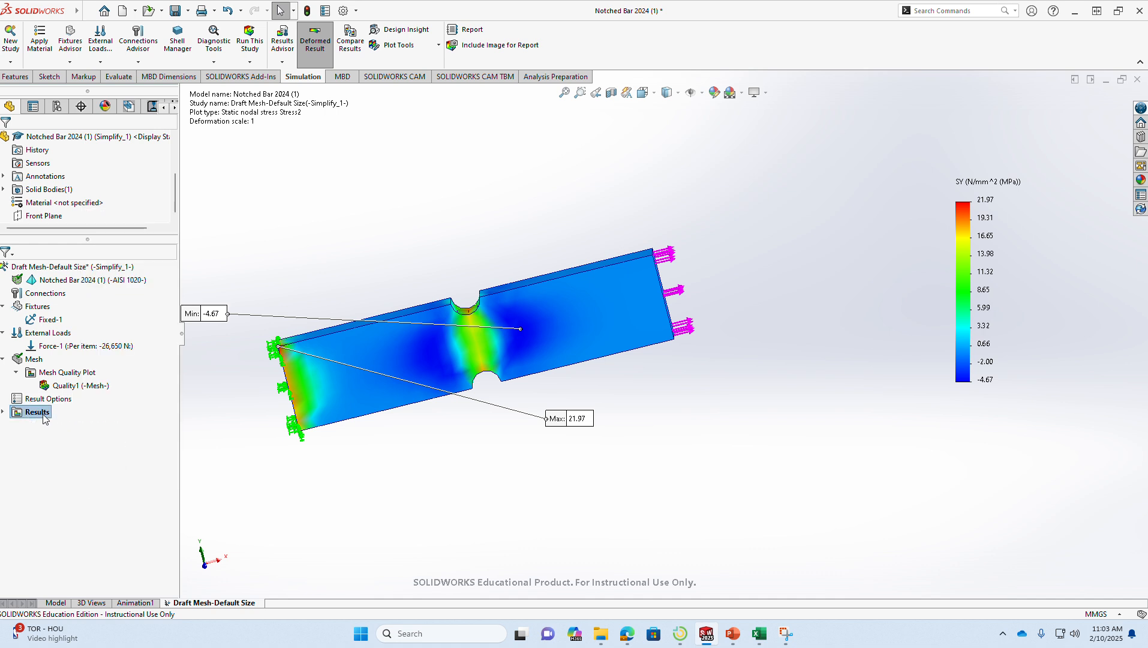
click(3, 412)
right_click(22, 412)
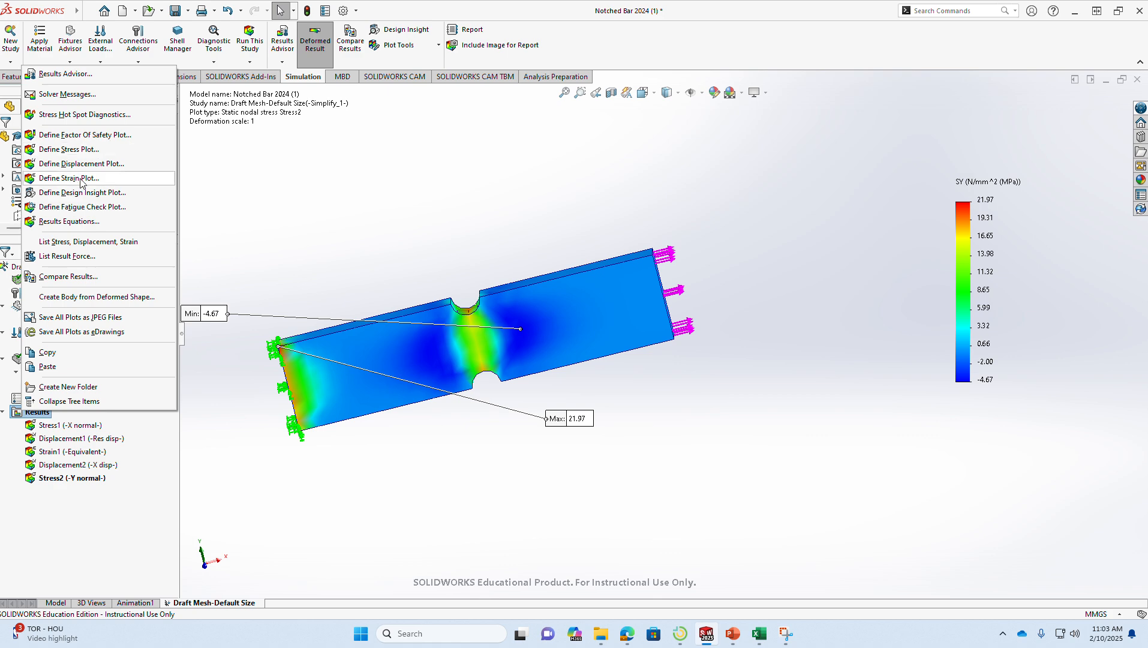
click(66, 367)
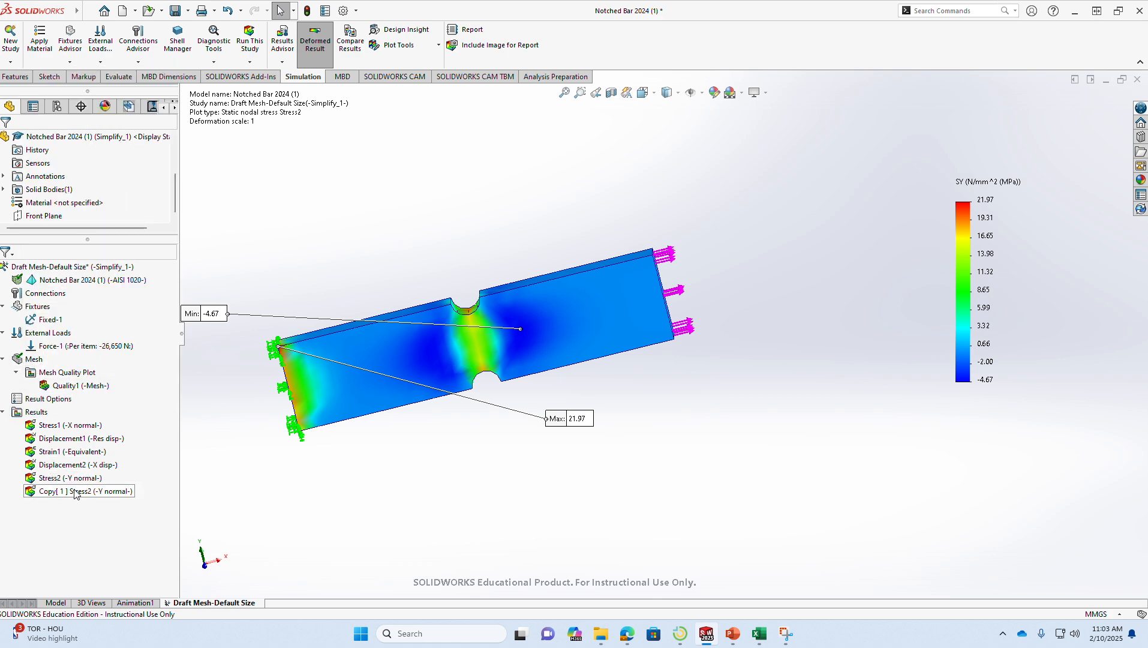
- Edit the definition of the duplicated stress plot to show SZ: Z Normal Stress
right_click(74, 491)
click(103, 519)
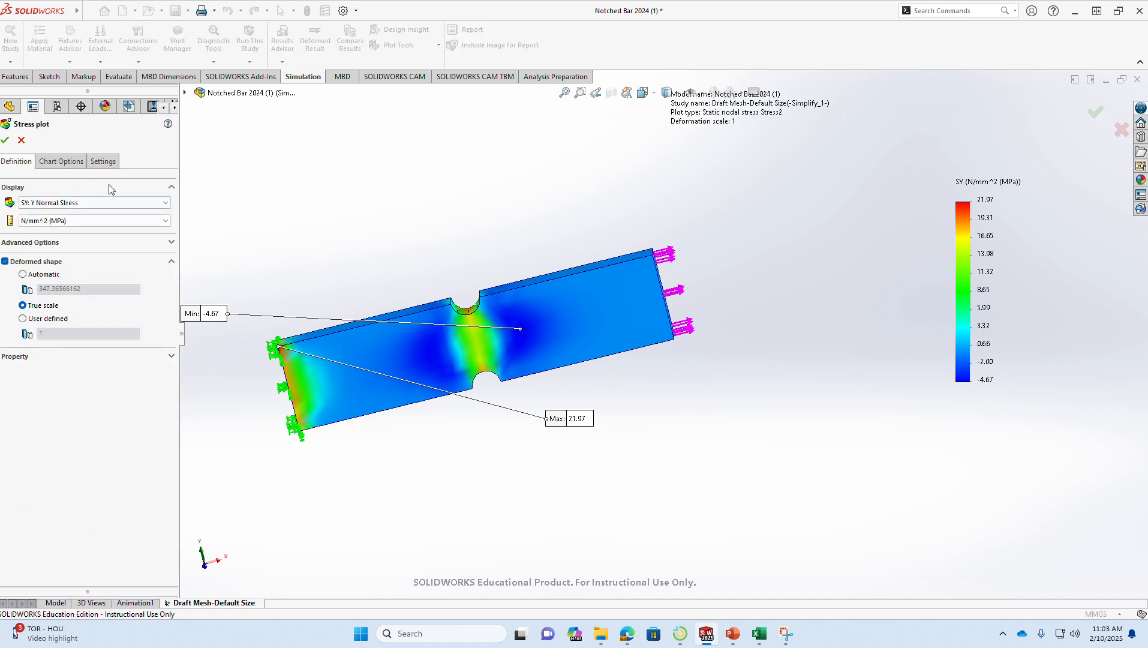
click(126, 207)
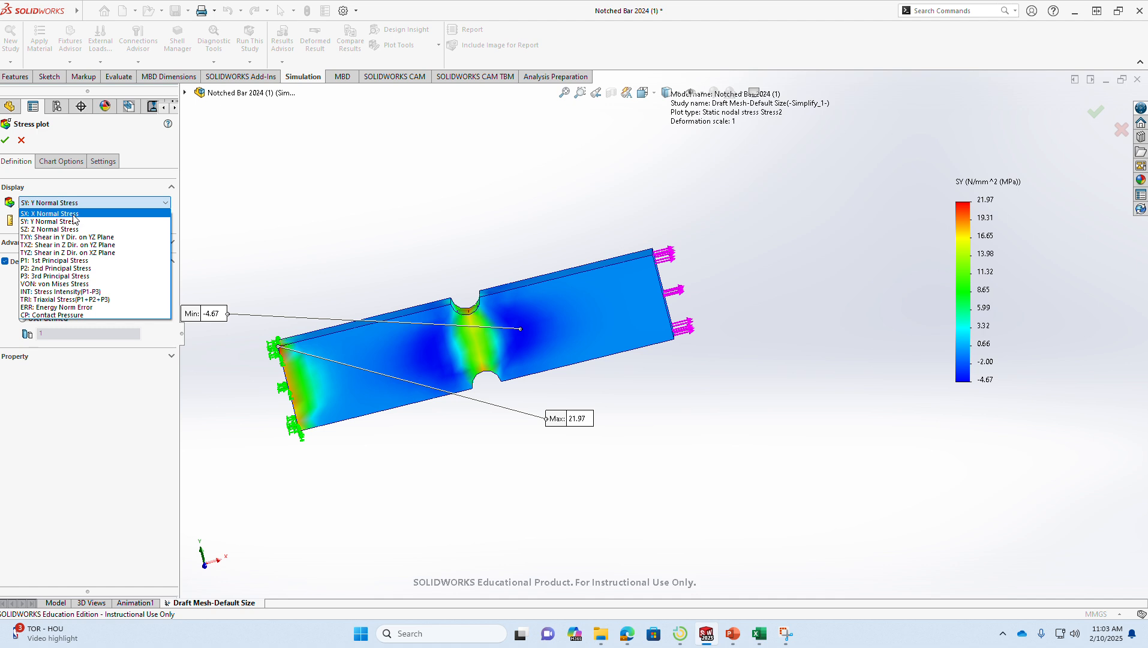
click(80, 229)
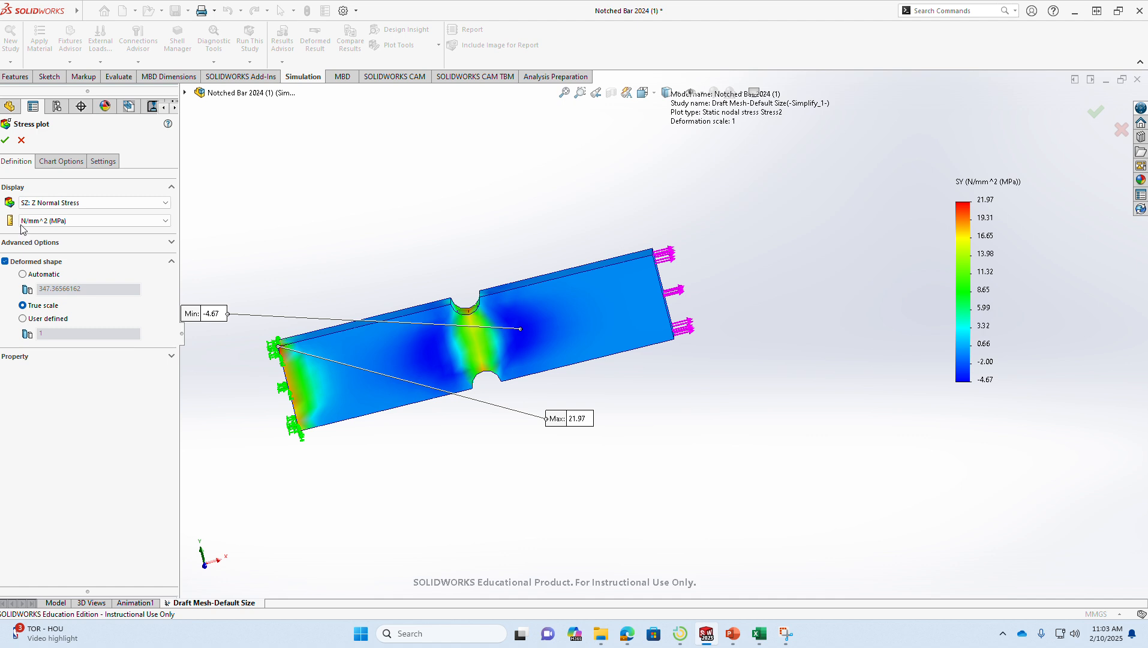
click(172, 357)
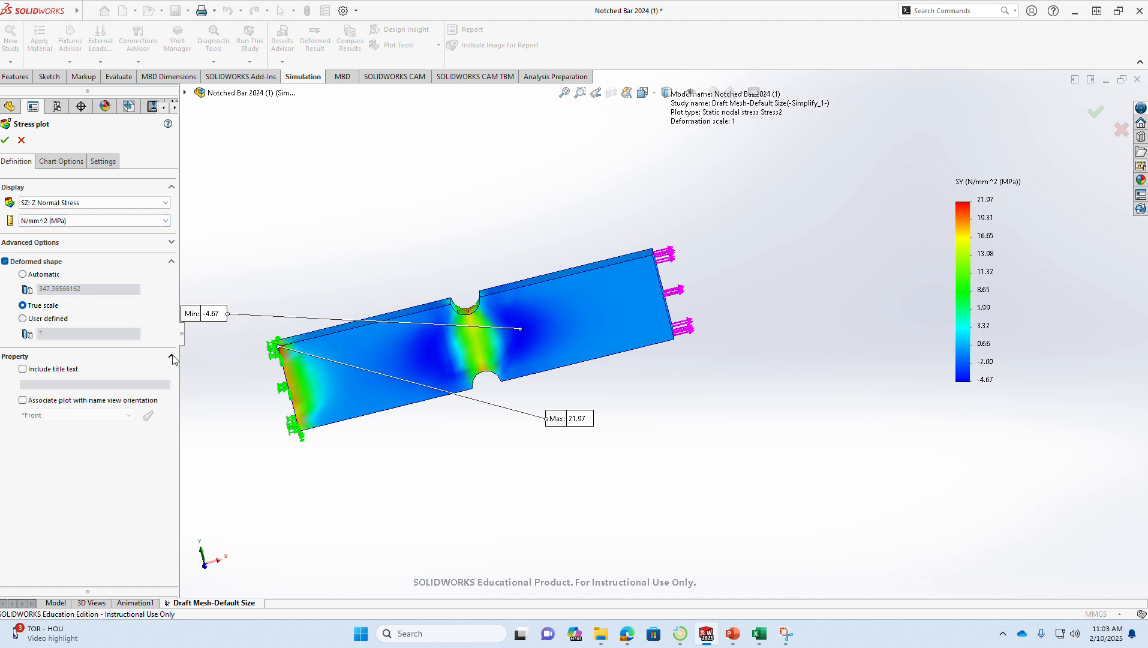
click(61, 162)
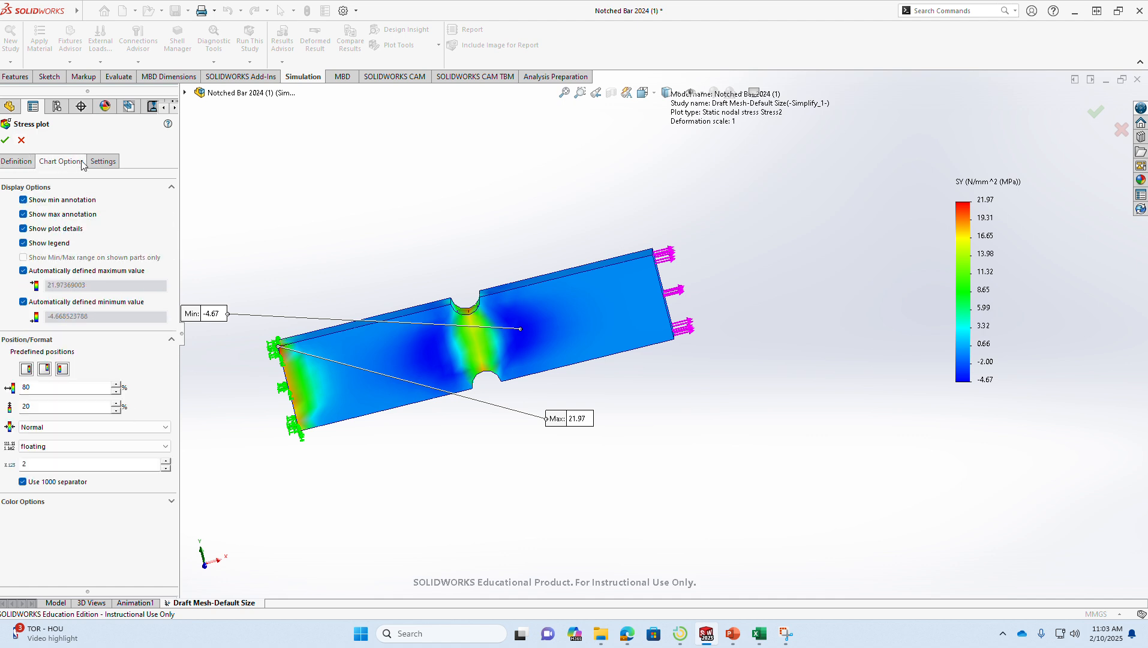
click(103, 161)
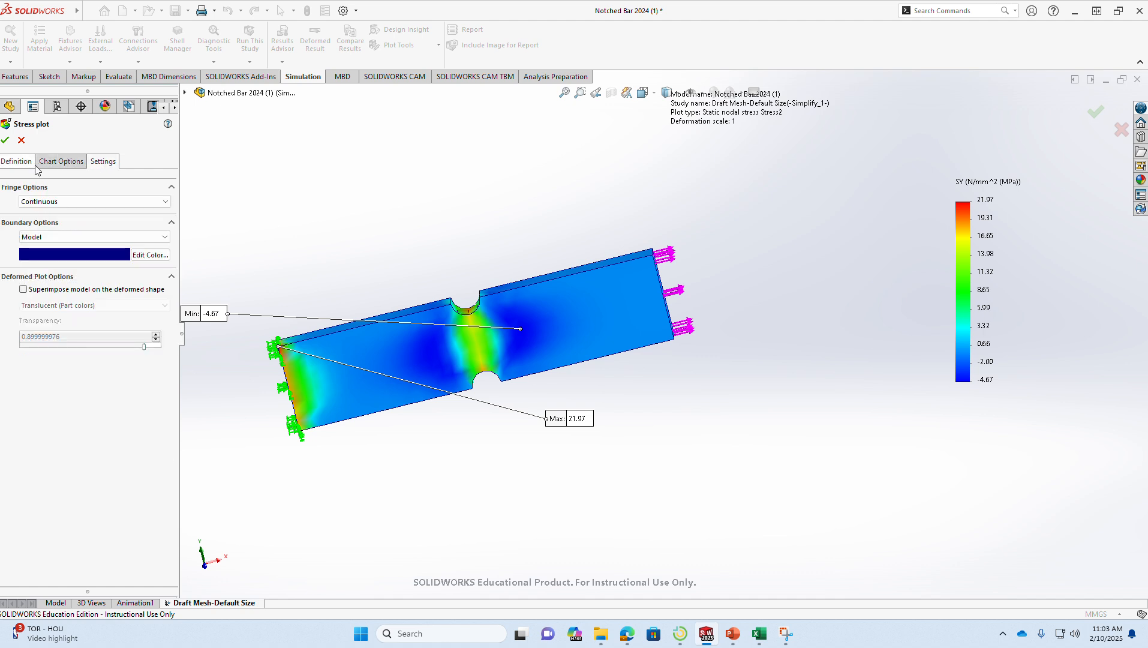
click(16, 162)
click(6, 141)
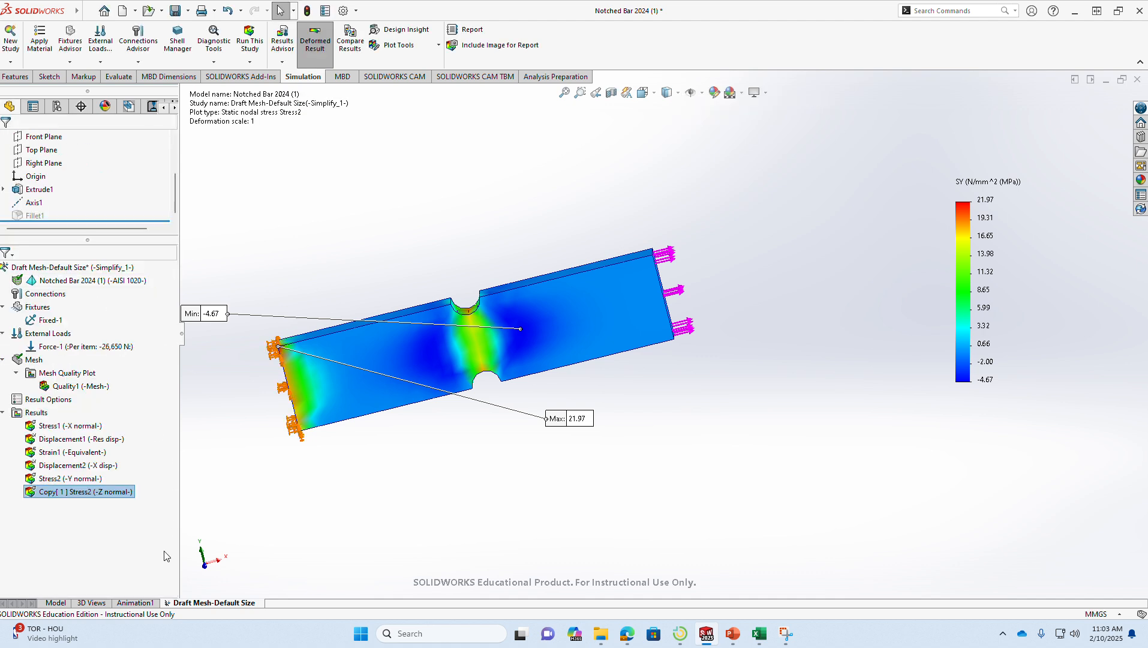
- Try to rename the duplicated Z normal stress plot as Stress2
right_click(70, 495)
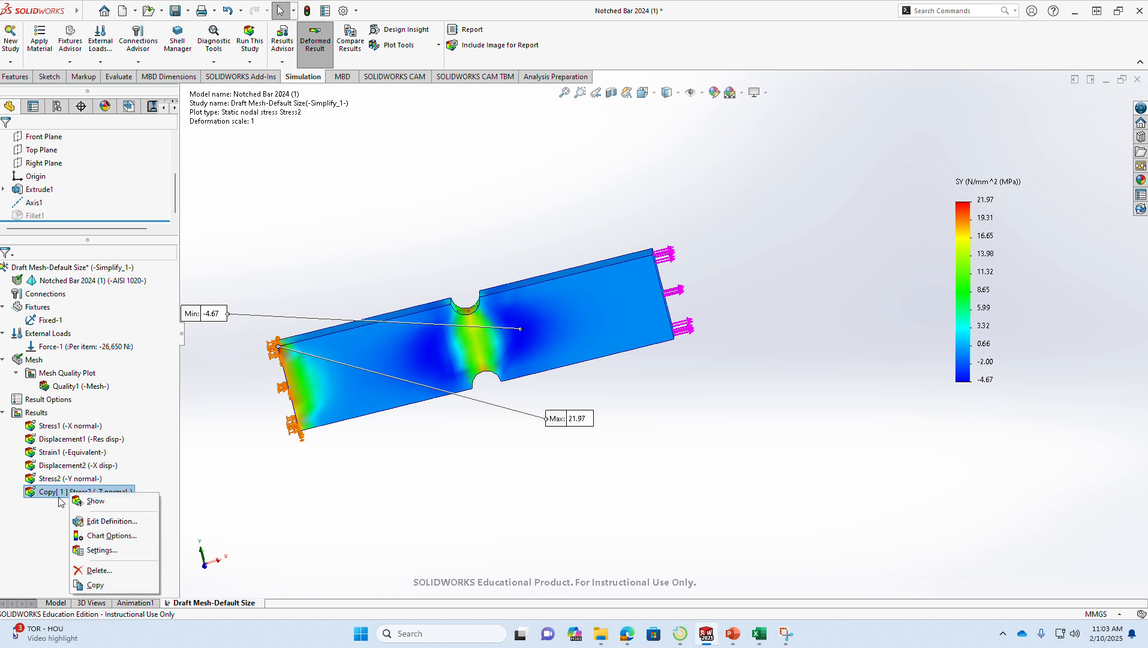
click(60, 501)
click(65, 492)
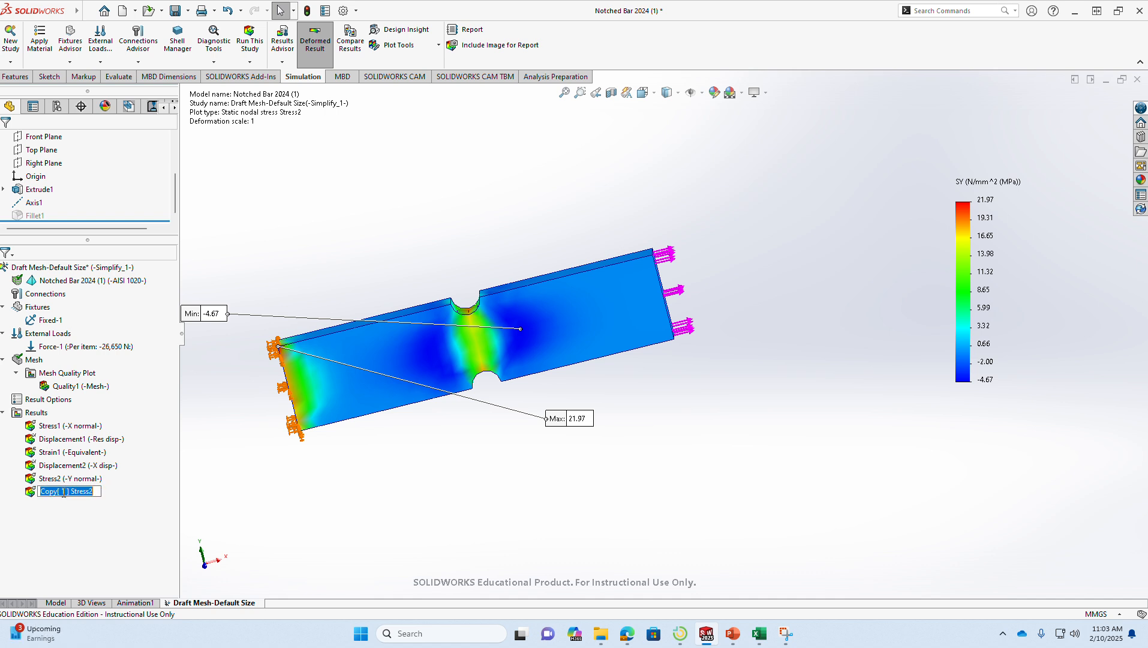
drag(67, 491, 12, 487)
key(BackSpace)
key(Delete)
key(Delete)
text(S)
key(Return)
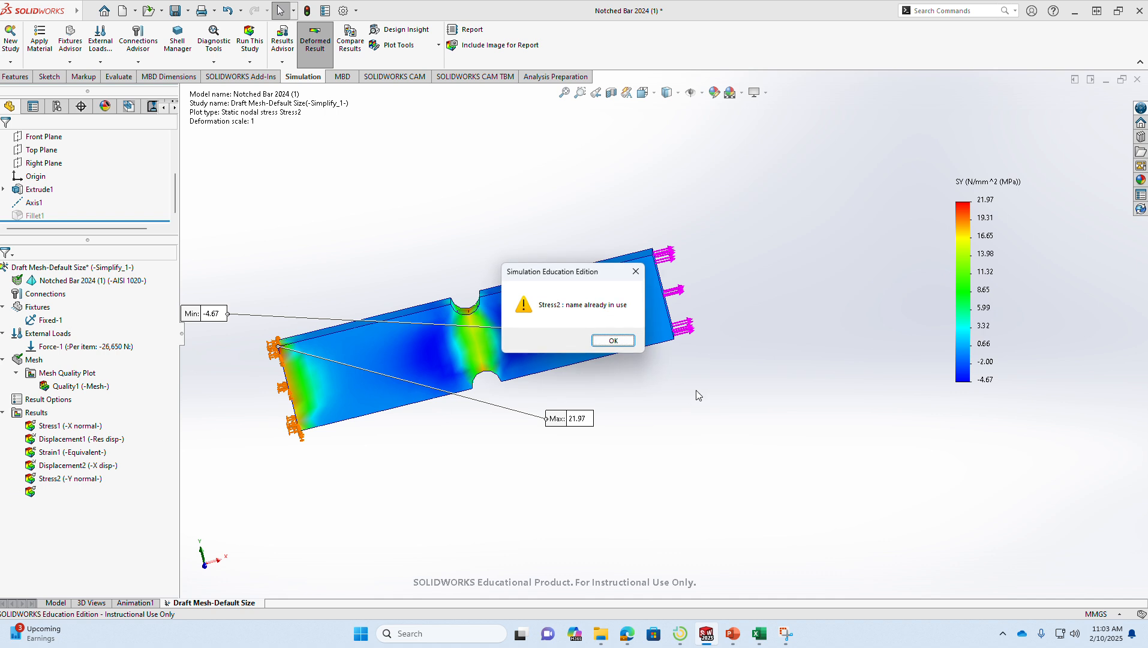
click(613, 341)
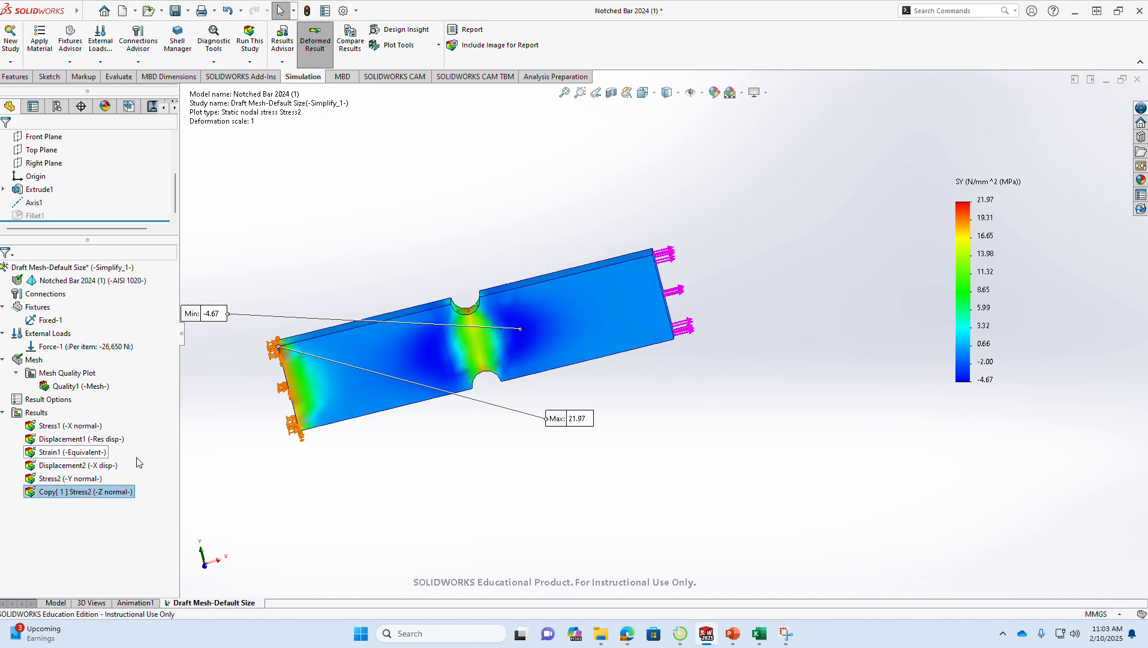
- Rename the duplicated Z normal stress plot as Stress3
click(74, 490)
right_click(67, 492)
click(68, 491)
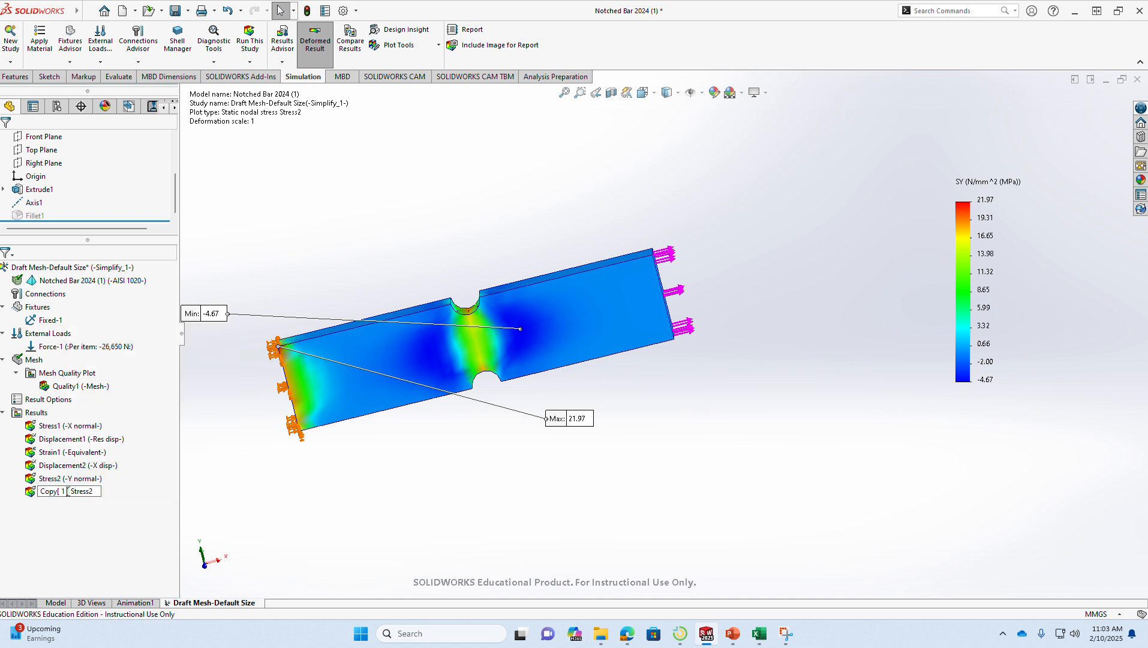
drag(70, 491, 36, 498)
key(BackSpace)
key(Return)
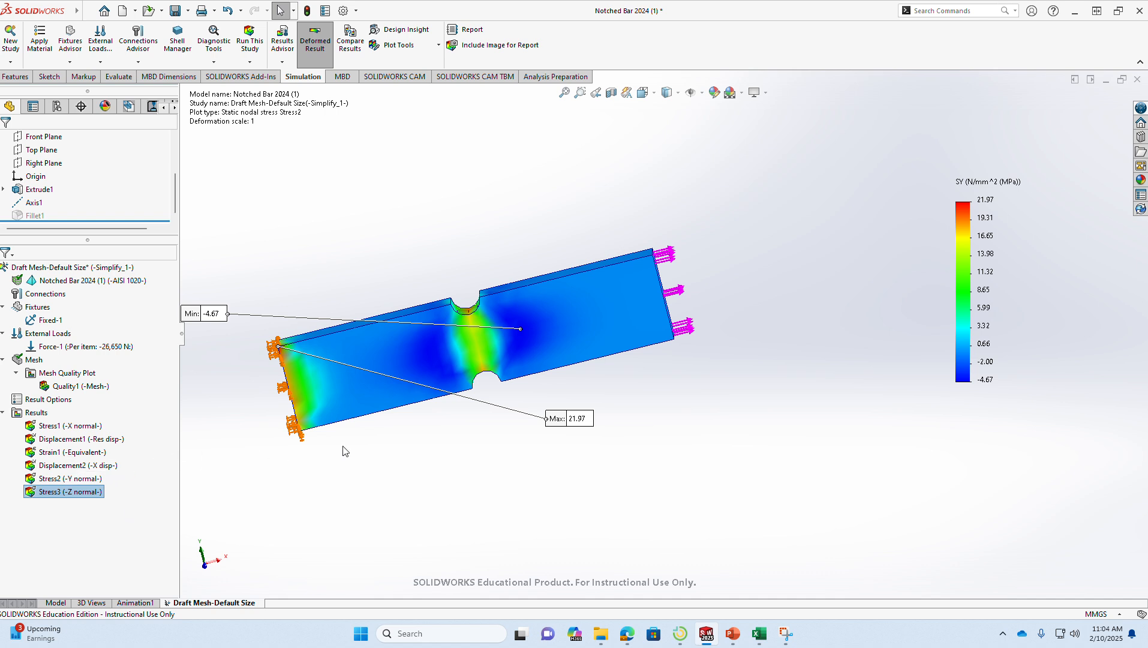
- Look over the Y normal stress plot and the Excel mesh convergence sheet, then return to SOLIDWORKS and save the Notched Bar 2024 (1) part
scroll(459, 292, up, 1)
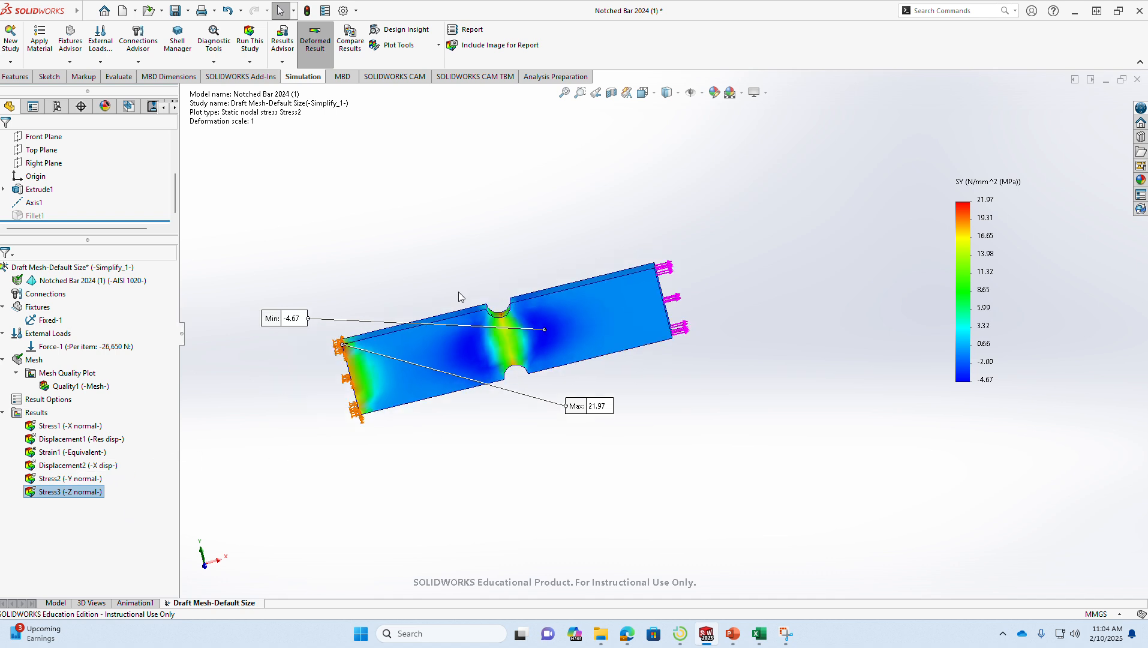
scroll(478, 325, down, 3)
scroll(529, 345, down, 1)
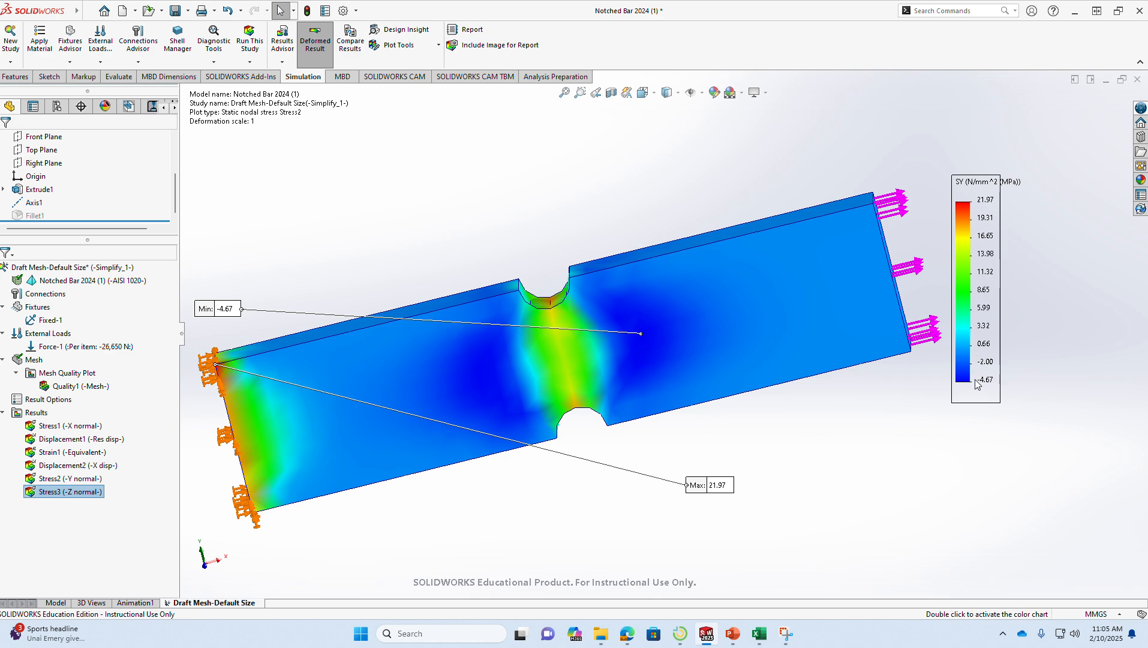
click(758, 636)
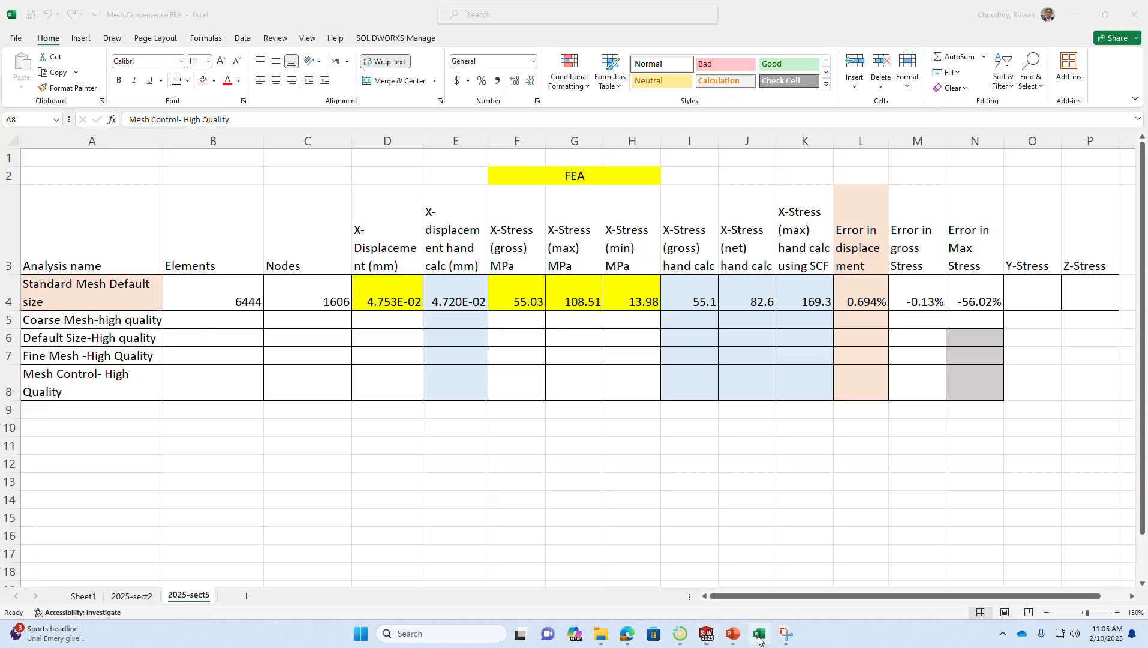
click(759, 637)
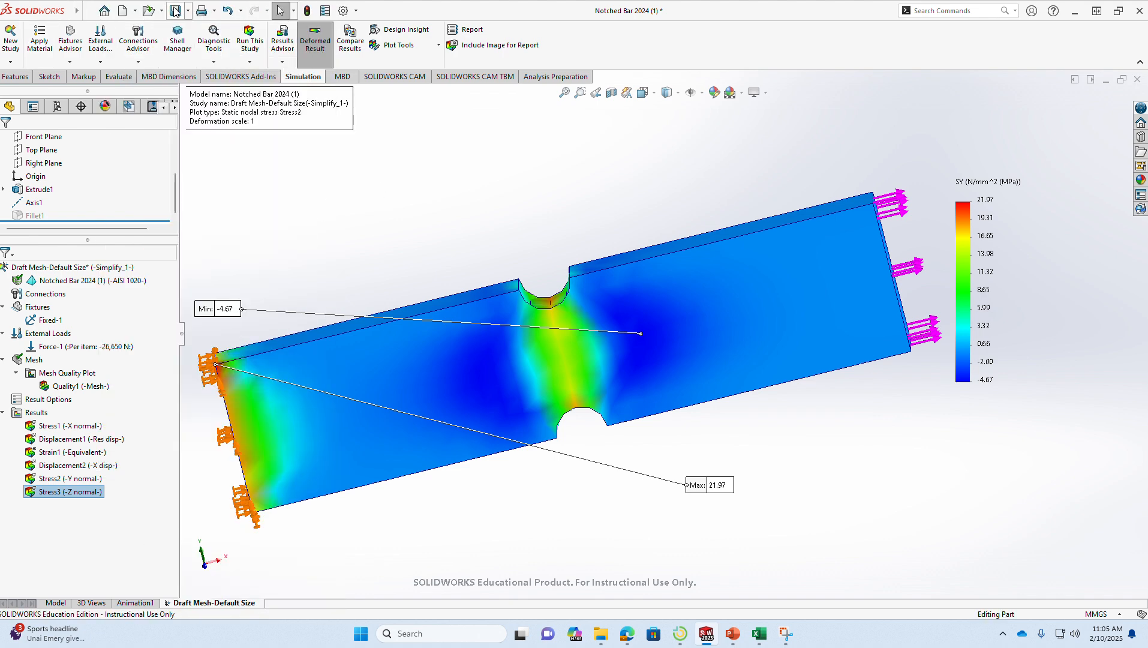
click(175, 11)
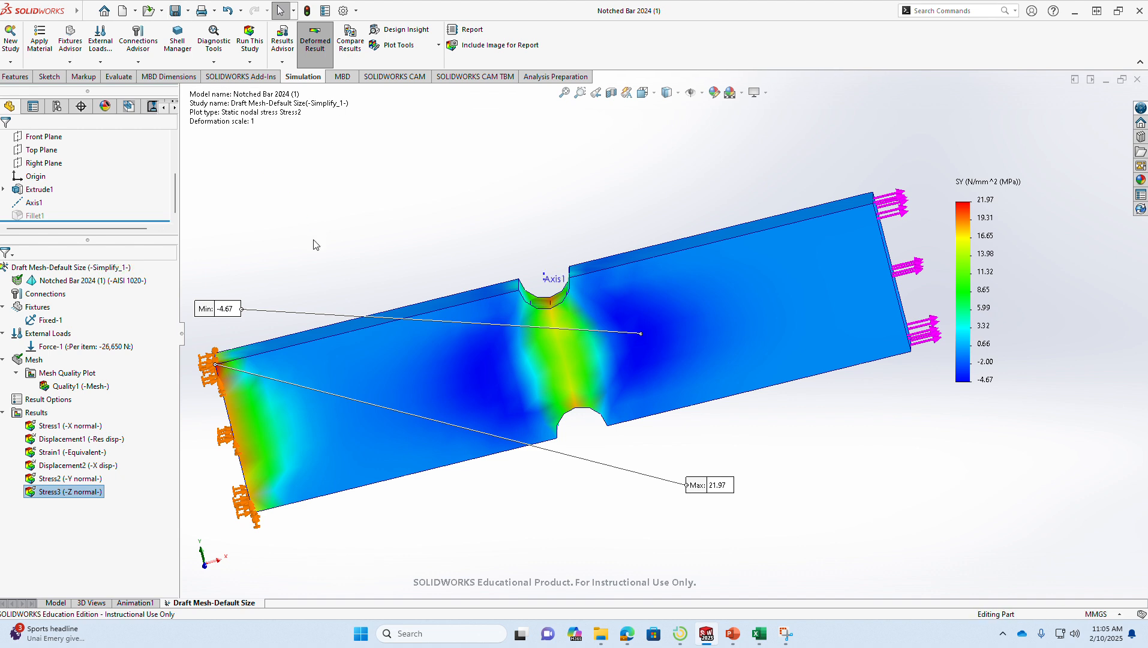